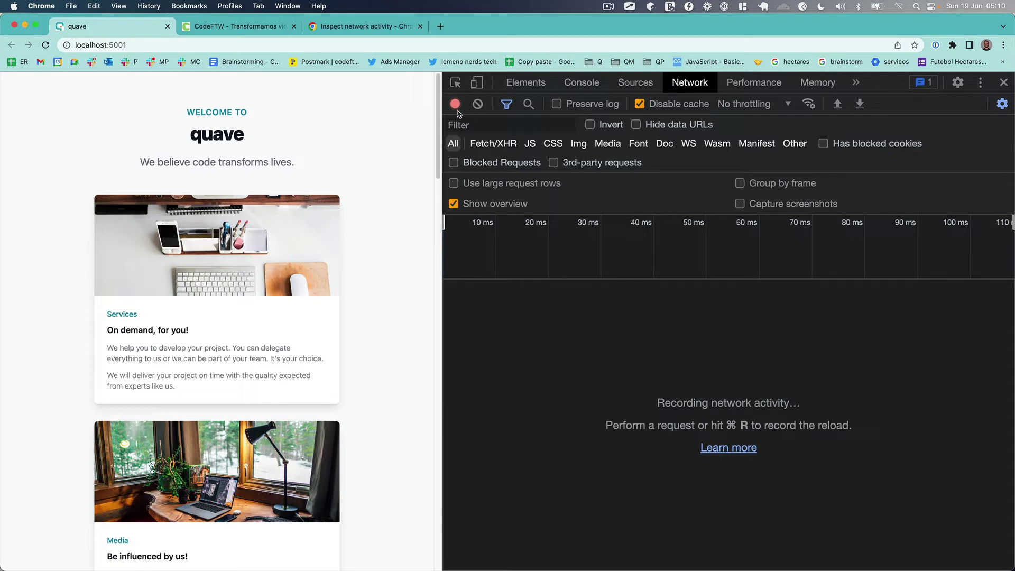
Step: Reload the localhost:5001 page to record its network requests and widen the developer tools pane
click(45, 45)
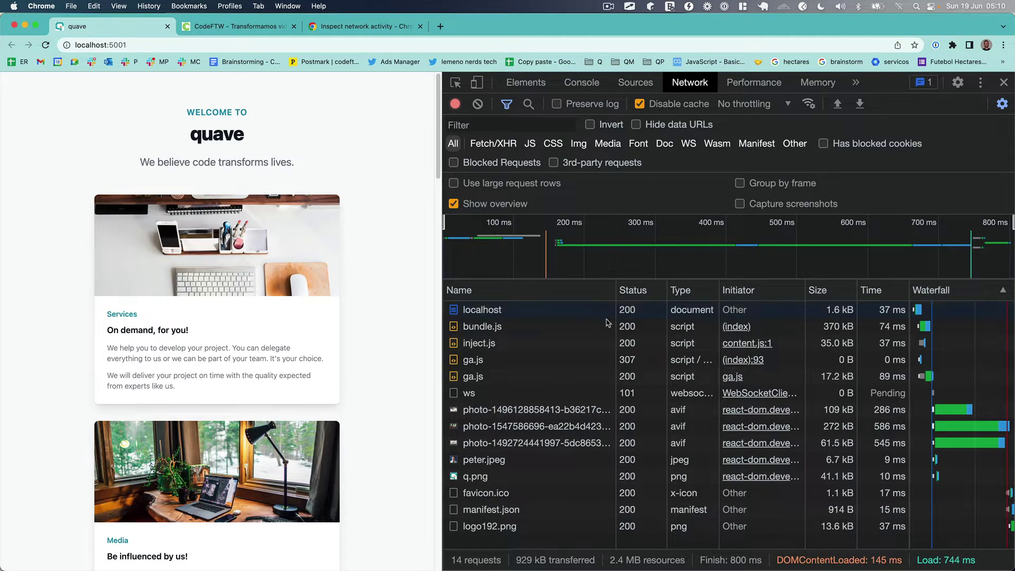
mouse_move(749, 397)
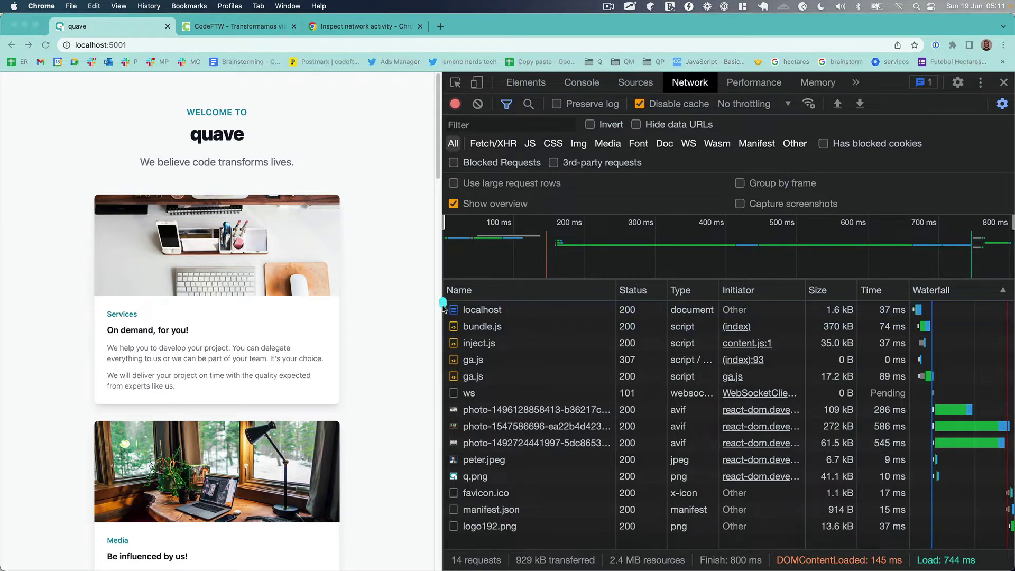
drag(442, 299, 440, 369)
mouse_move(440, 296)
mouse_down()
mouse_move(904, 299)
mouse_move(956, 325)
mouse_move(983, 505)
mouse_up()
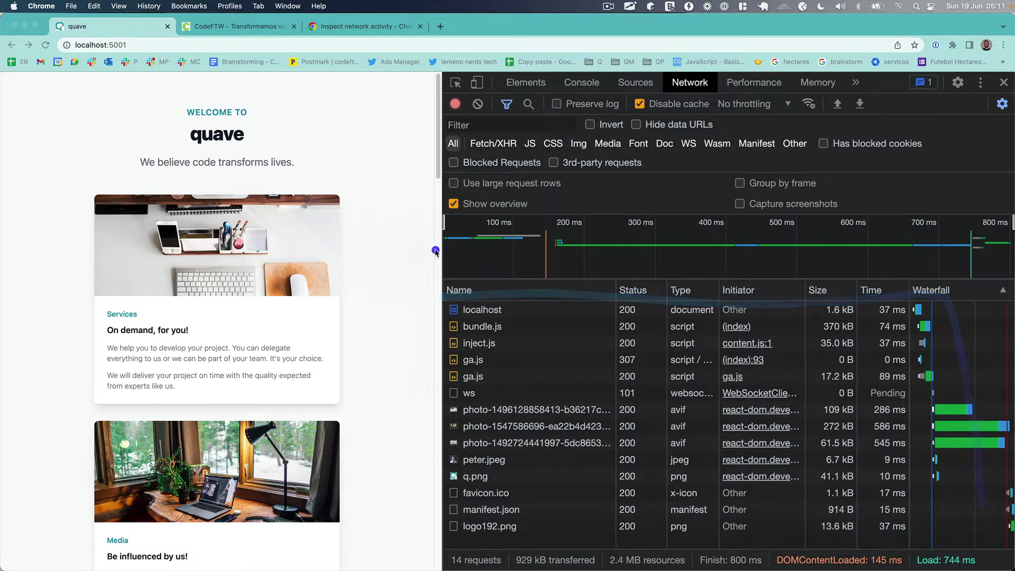
drag(445, 252, 250, 258)
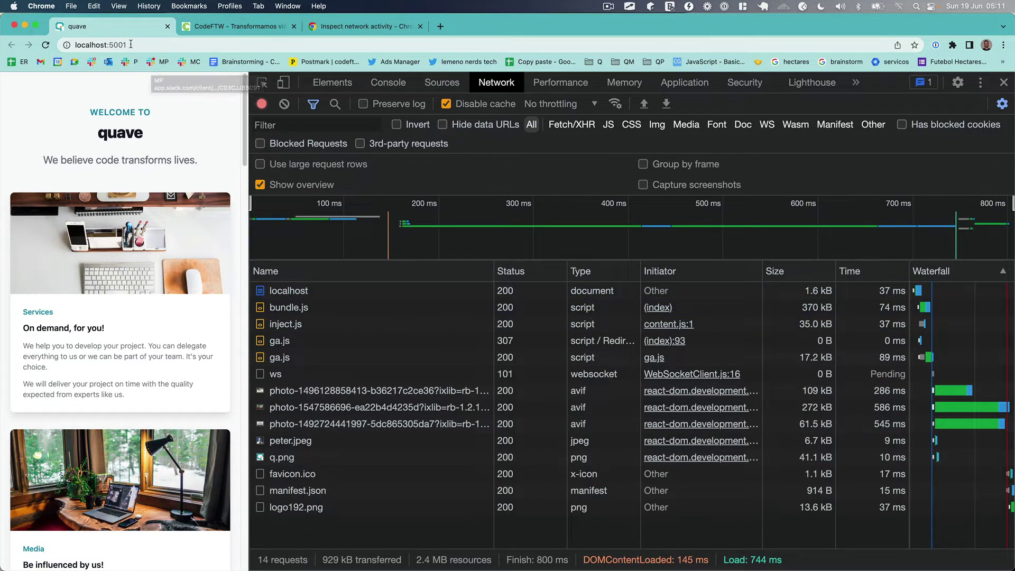
Step: Open the header details of the localhost document request
click(68, 39)
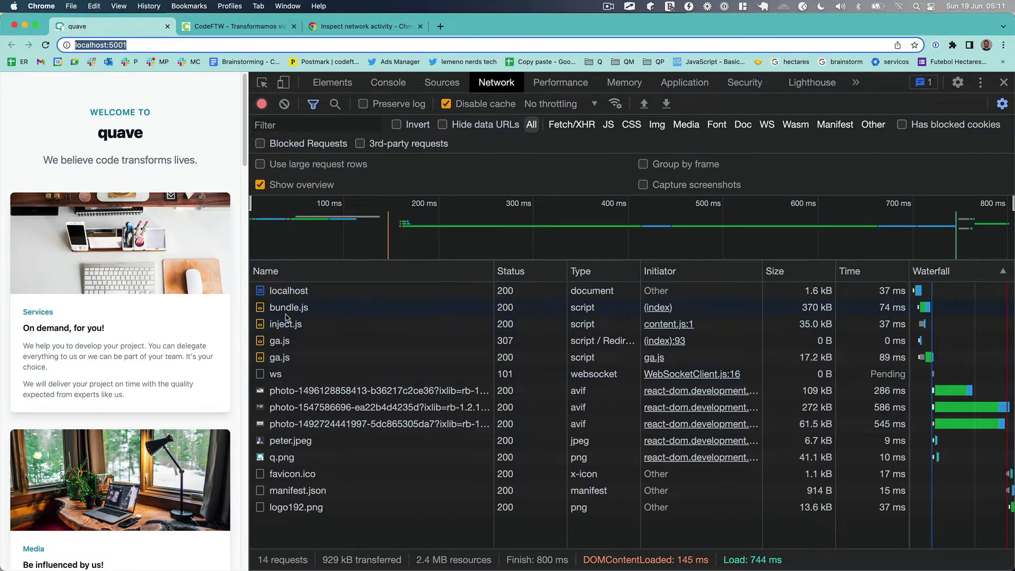
click(306, 293)
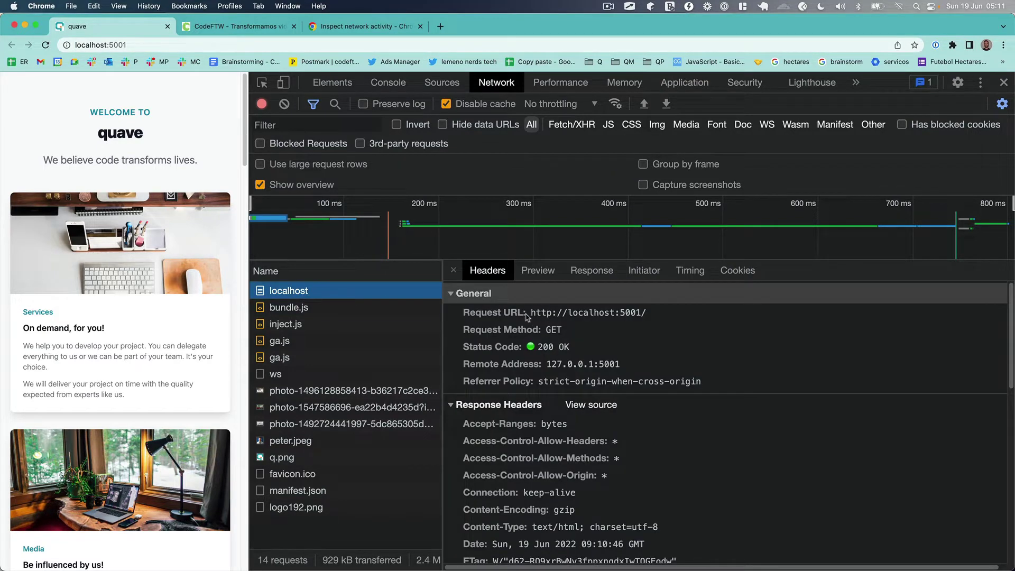
Step: Load quave.dev in a new browser tab and record its network requests by reloading it with the developer tools open
key(super+t)
text(quave)
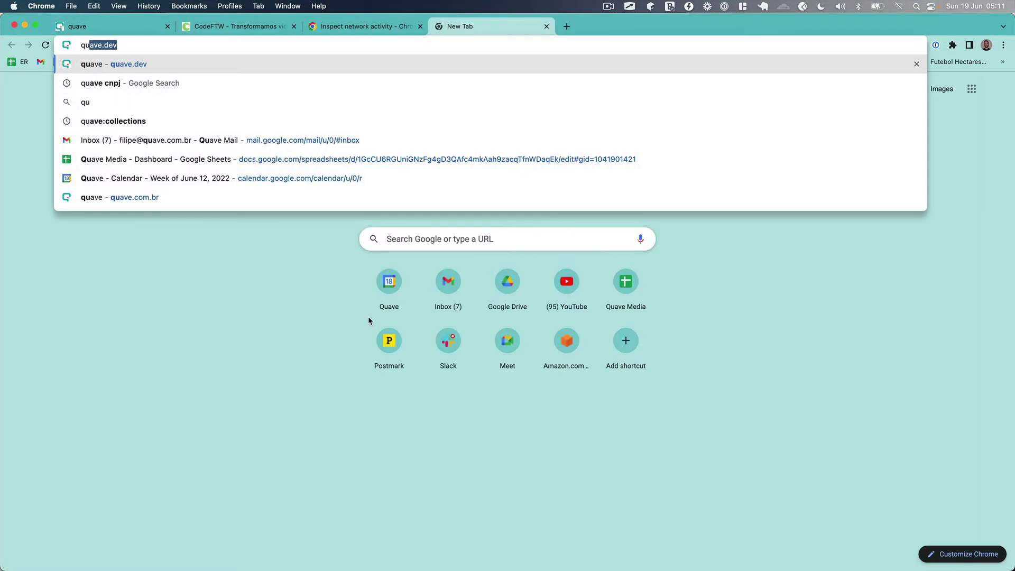
key(BackSpace)
text(.dev)
key(Return)
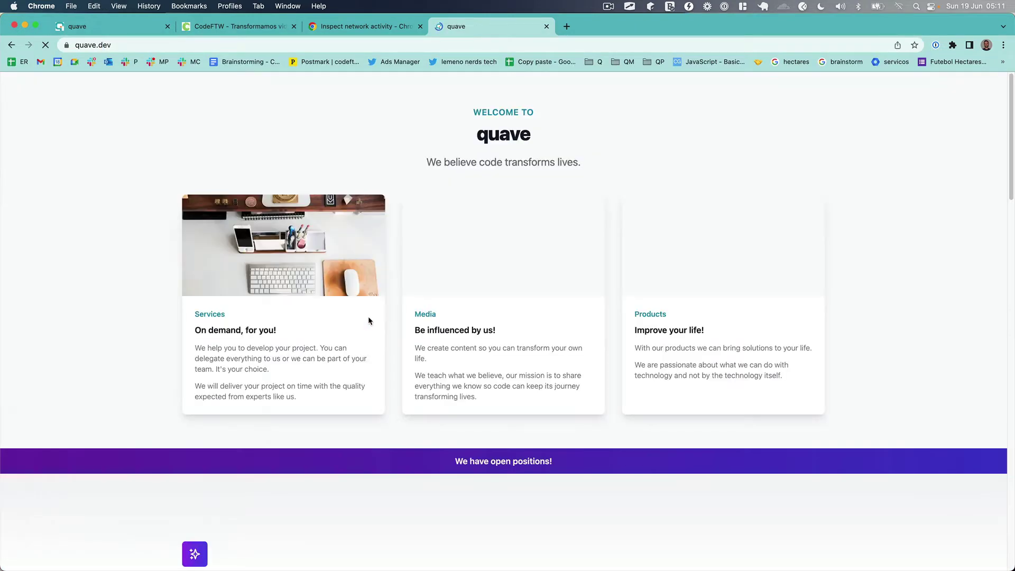
key(super+alt+i)
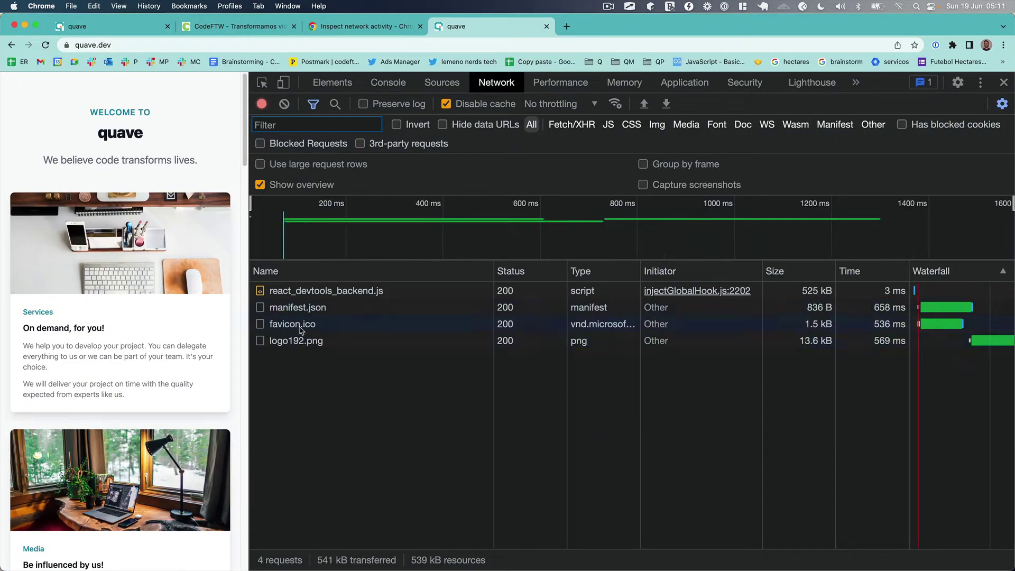
click(46, 45)
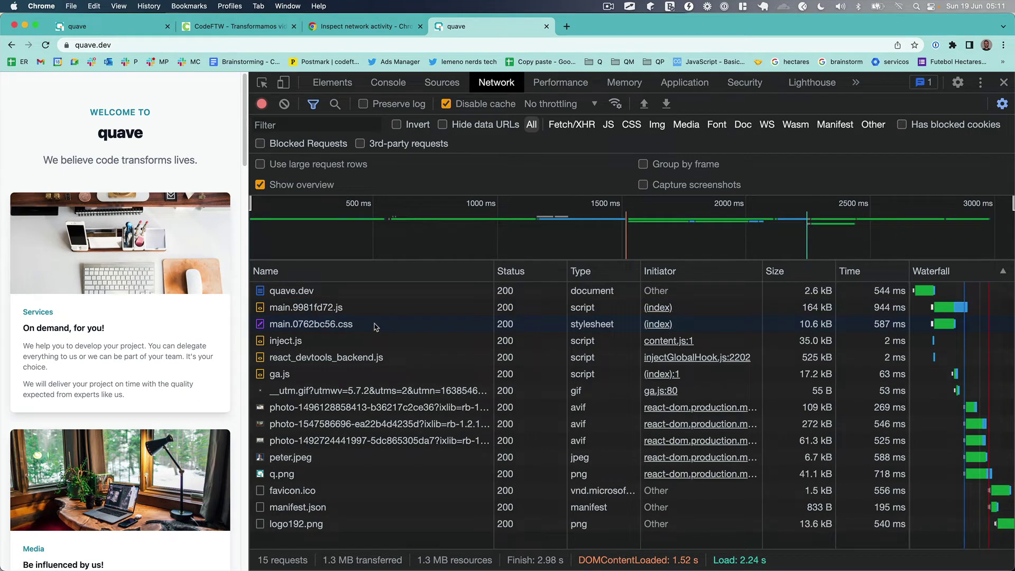
Step: Compare the headers of quave.dev's main CSS and main JS requests, and close the quave.dev browser tab
click(333, 331)
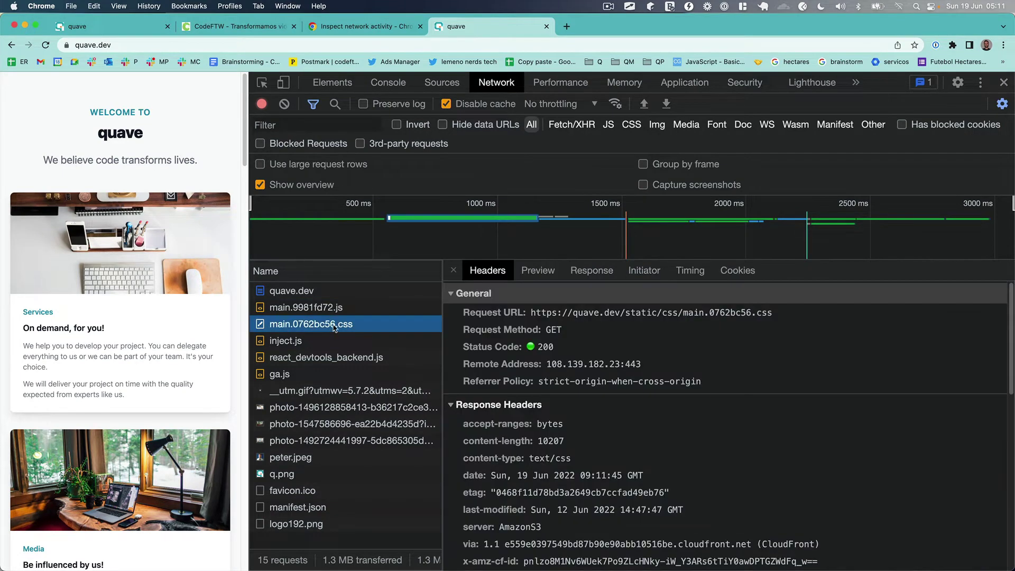
key(Up)
key(Down)
key(Up)
key(Down)
key(Up)
click(546, 26)
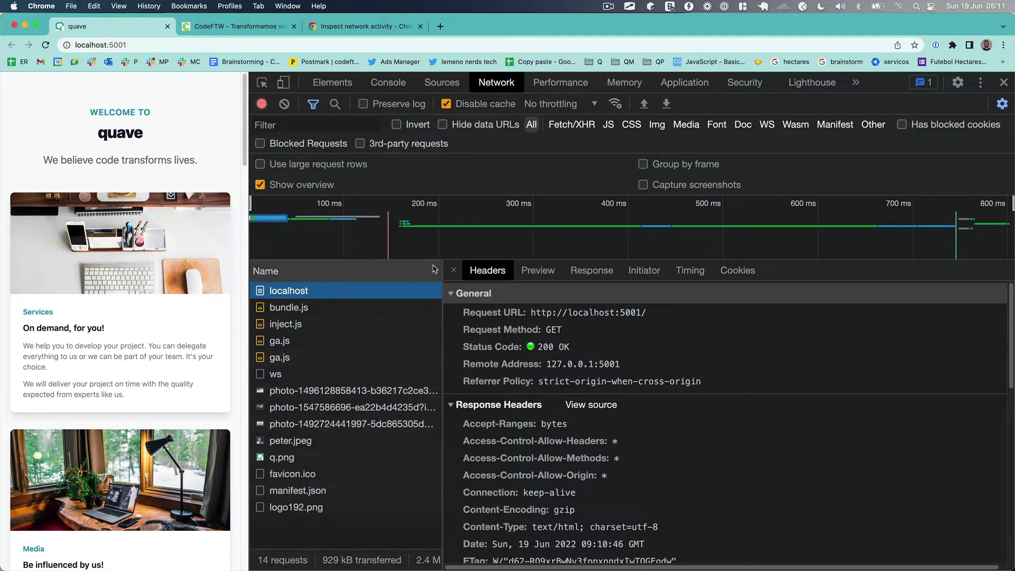
Step: Close the localhost request's details and toggle the network settings out of view and back
click(453, 270)
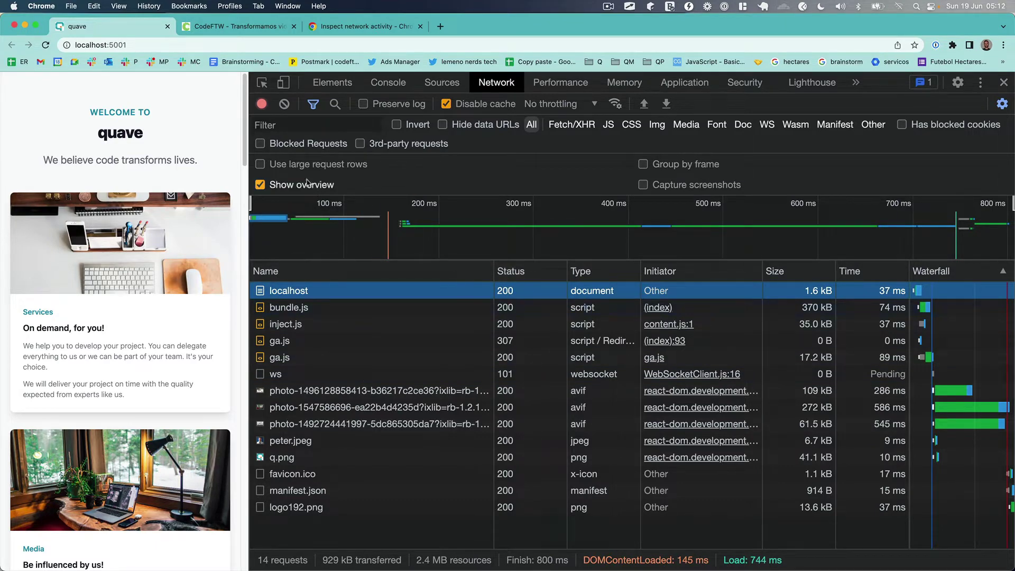
click(1002, 105)
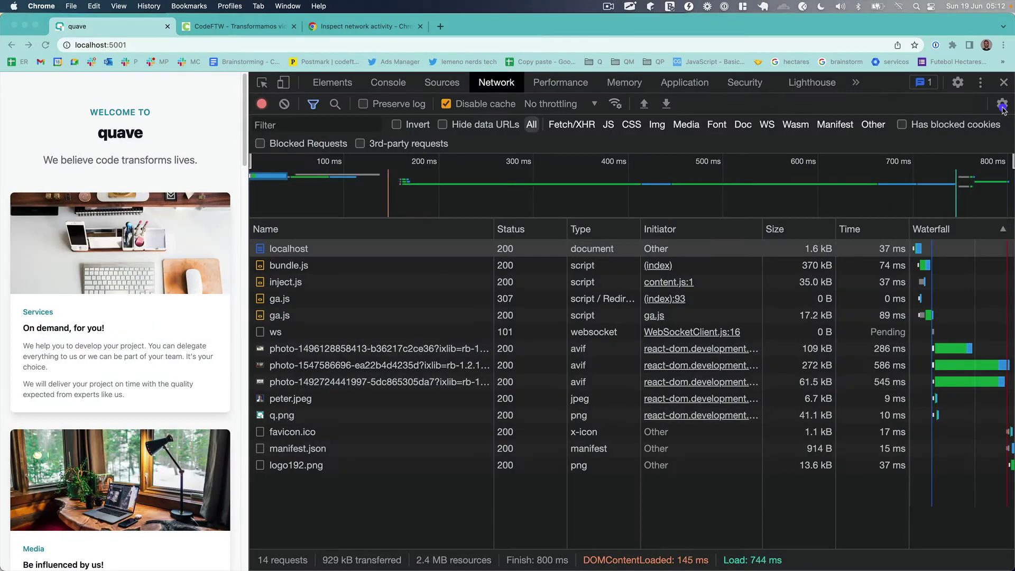
click(1001, 104)
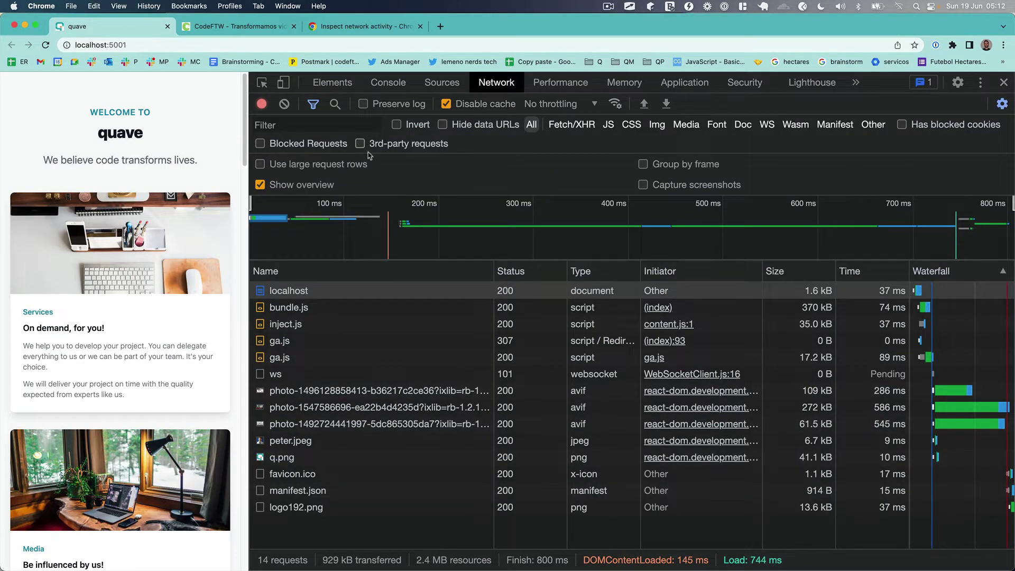
Step: Switch the request list to large rows, view the first photo request's initiator call stack, and restore the compact rows
click(287, 167)
click(289, 168)
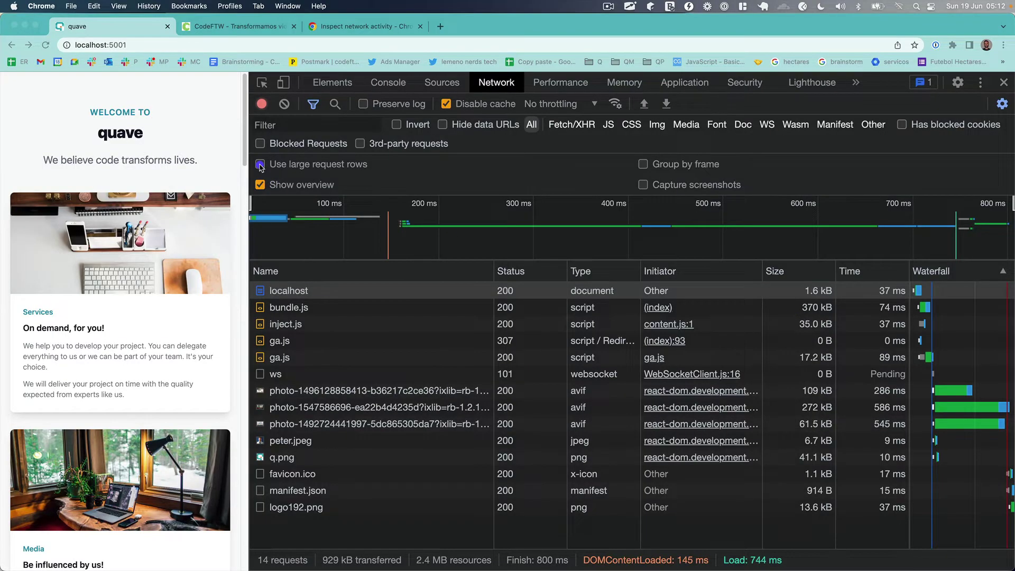
click(260, 164)
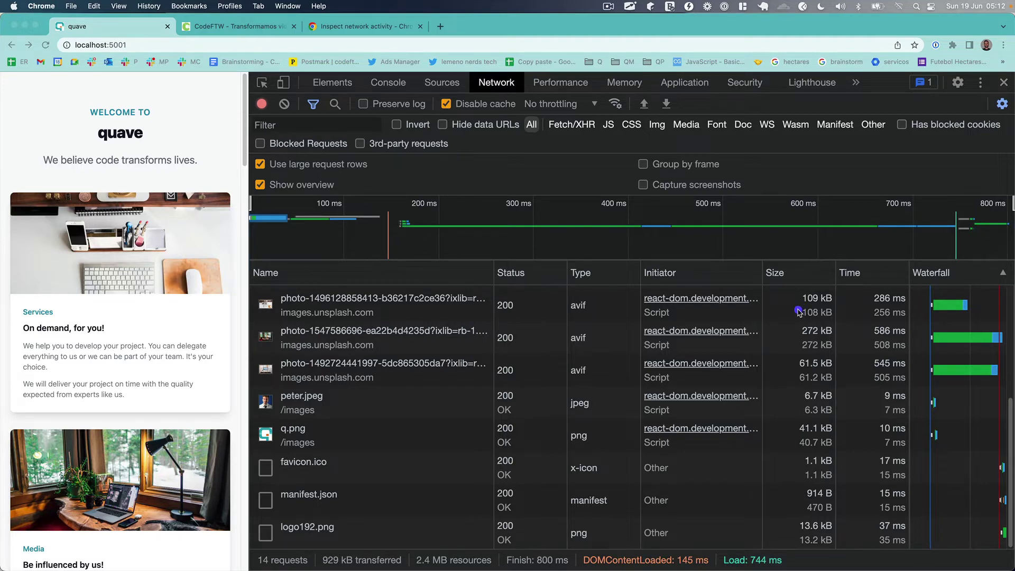
mouse_move(656, 341)
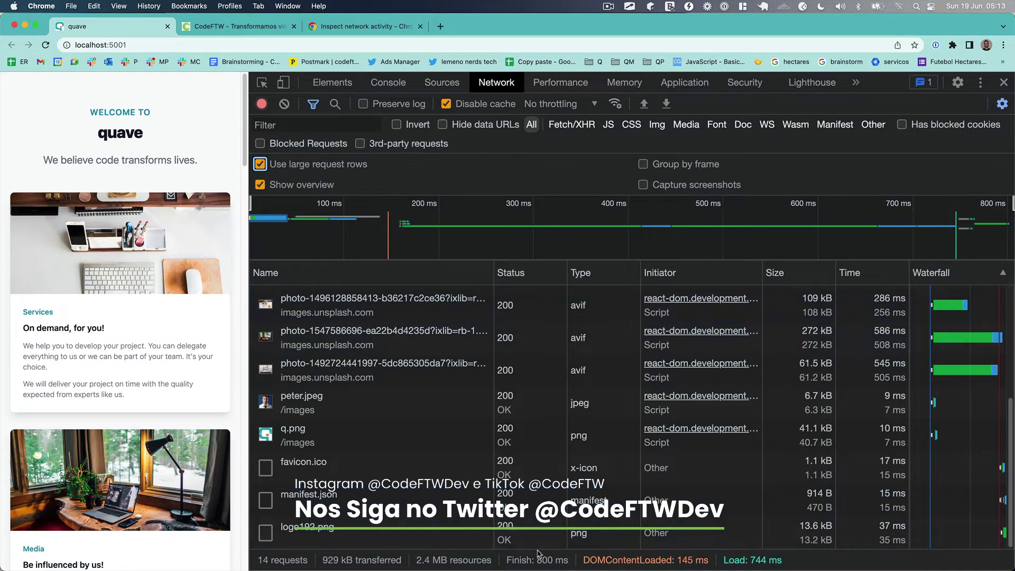
mouse_move(694, 309)
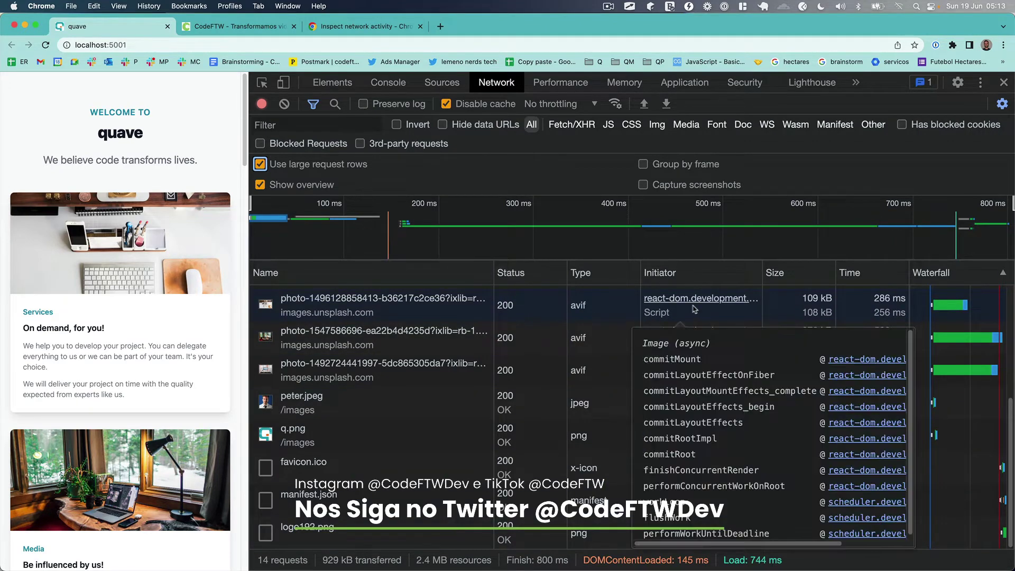
click(289, 166)
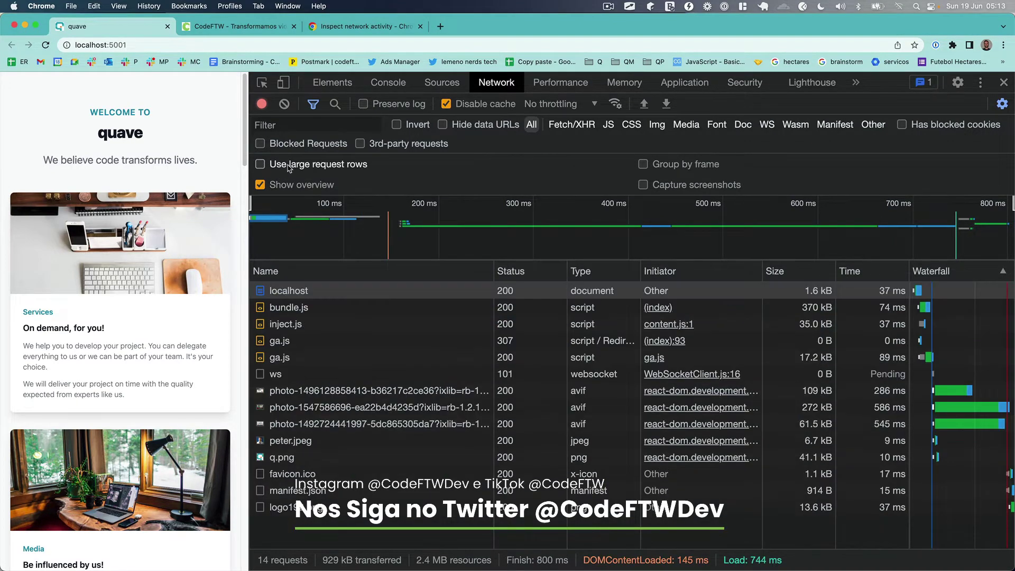
click(291, 168)
click(292, 168)
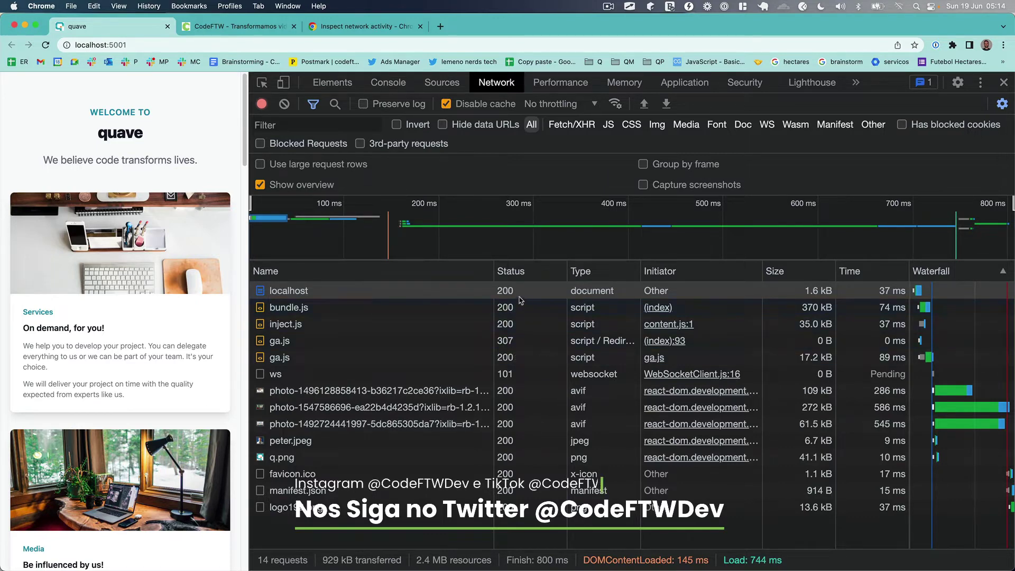
Step: Step through the requests from inject.js to the first photo and return to localhost, examining their status codes
click(525, 324)
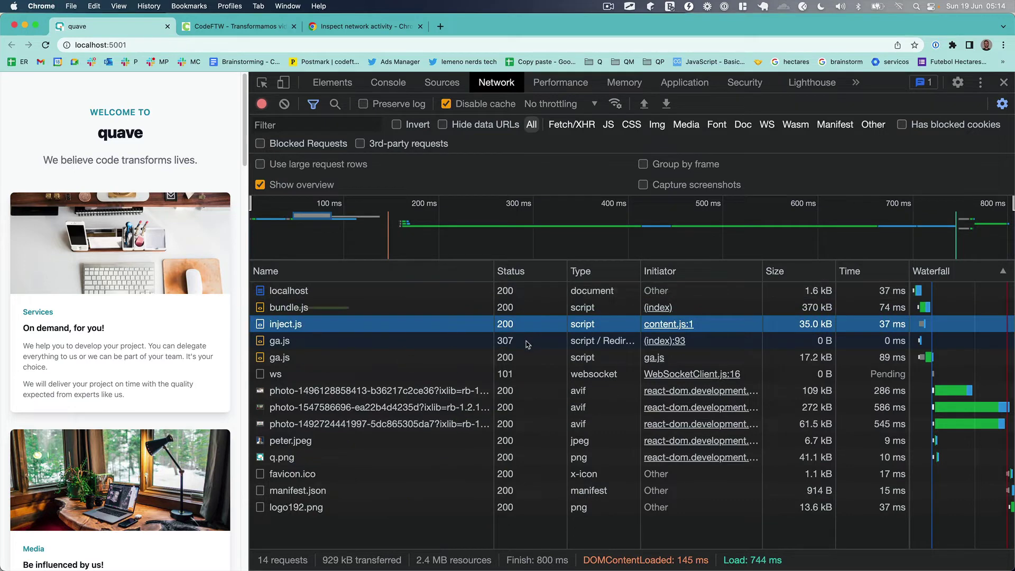
key(Down)
key(Down)
key(Down)
key(Down)
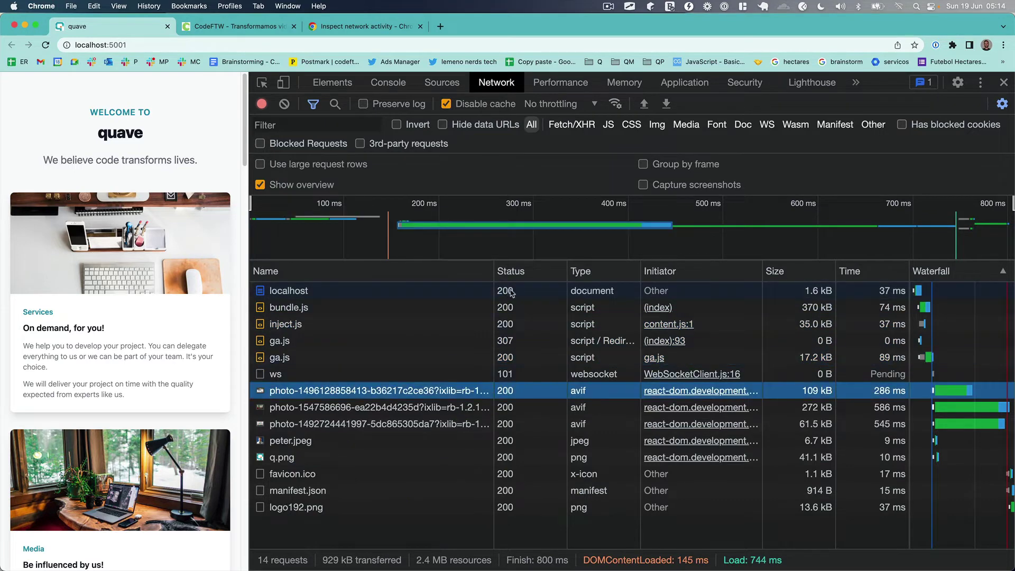
click(517, 294)
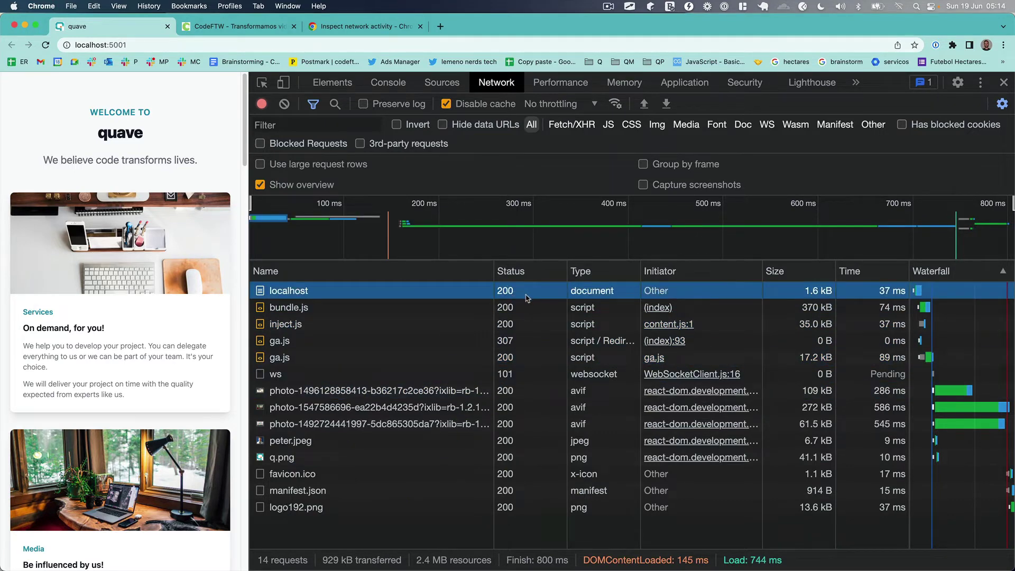
Step: Widen the Type column to show the redirected ga.js request's full type, and select the second ga.js request
click(526, 341)
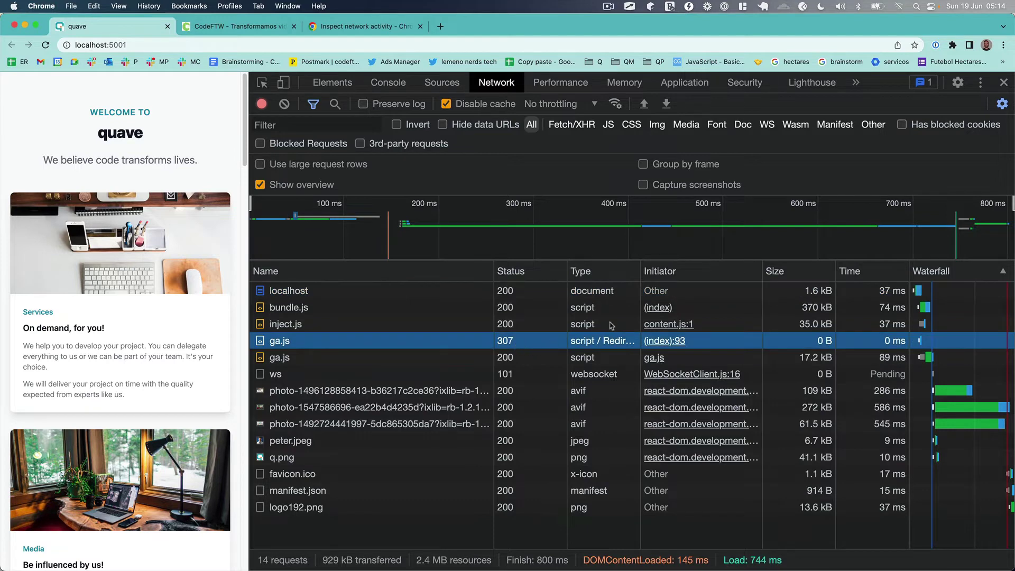
drag(640, 271, 682, 270)
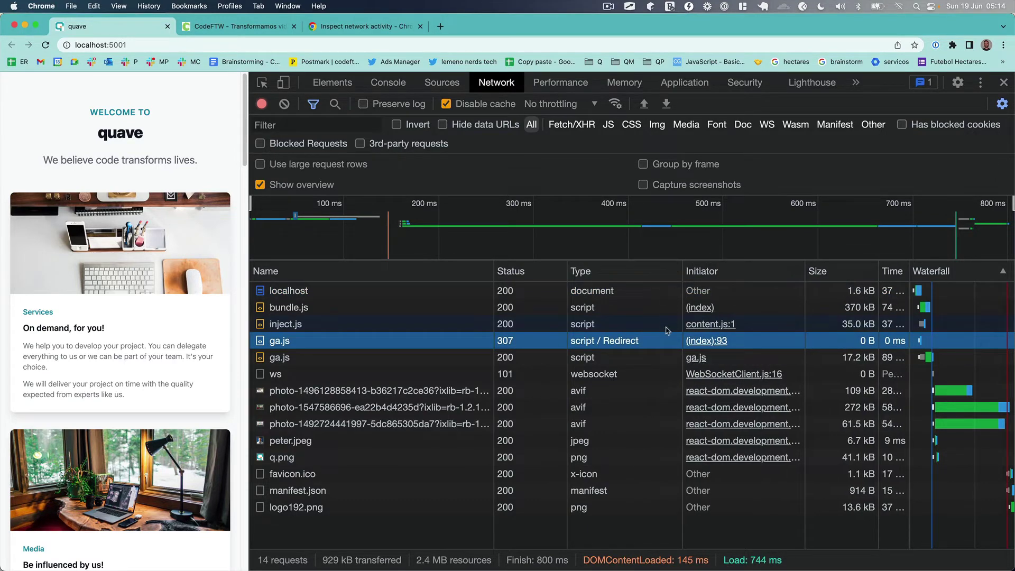
click(500, 360)
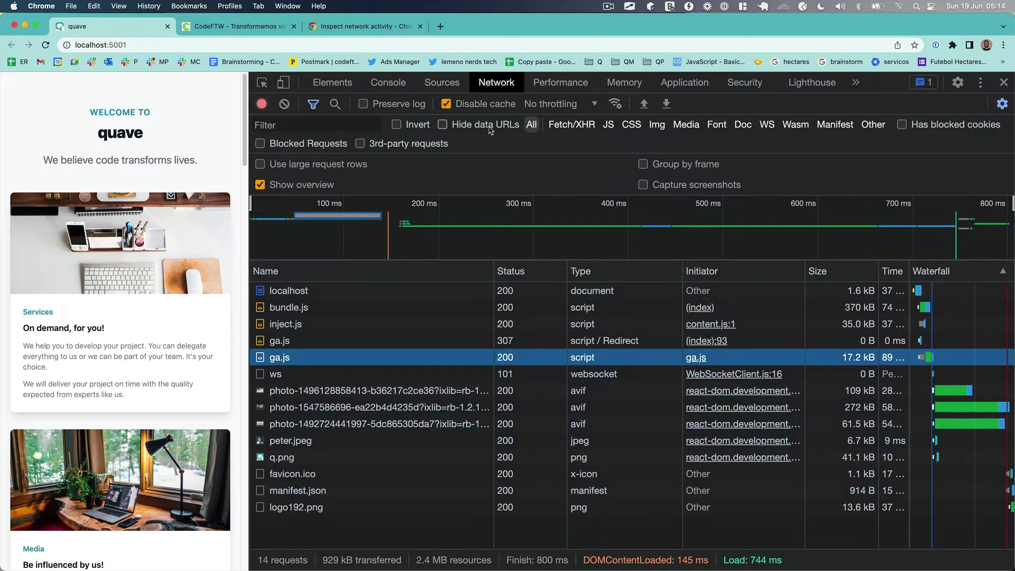
Step: Allow caching by turning off Disable cache, reload the page, and widen the Time column to read the request durations
click(446, 105)
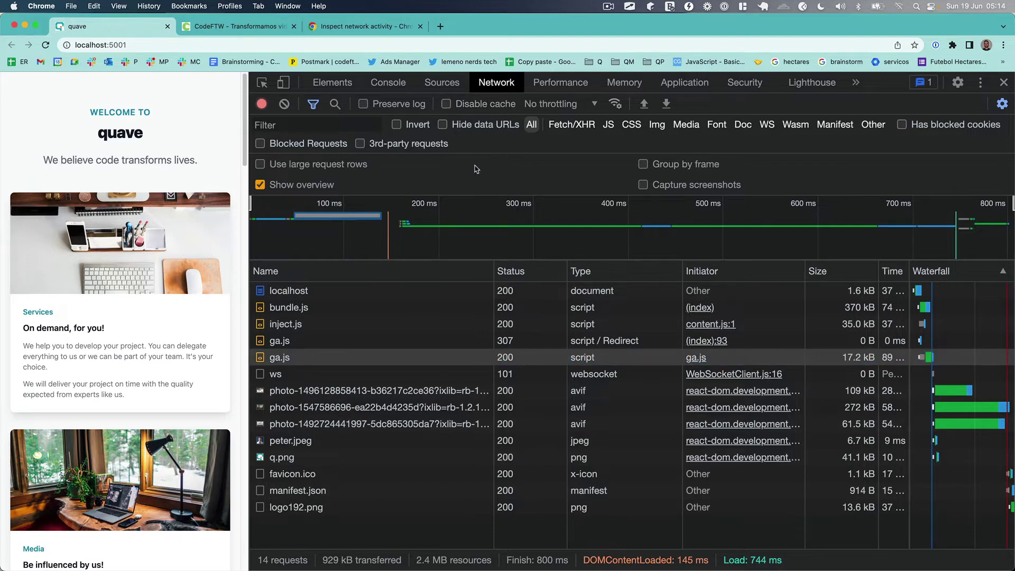
key(super+r)
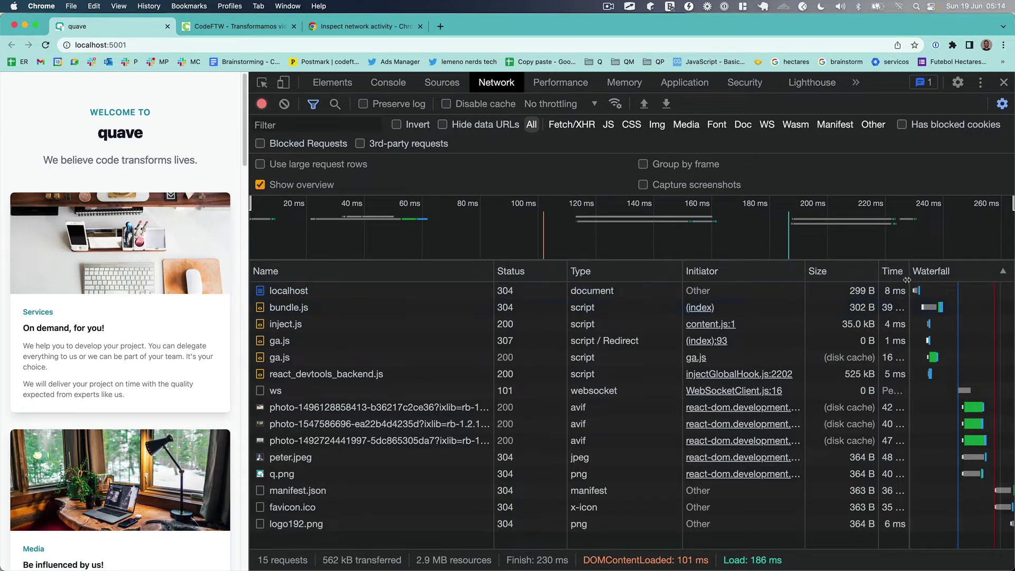
drag(907, 280, 887, 272)
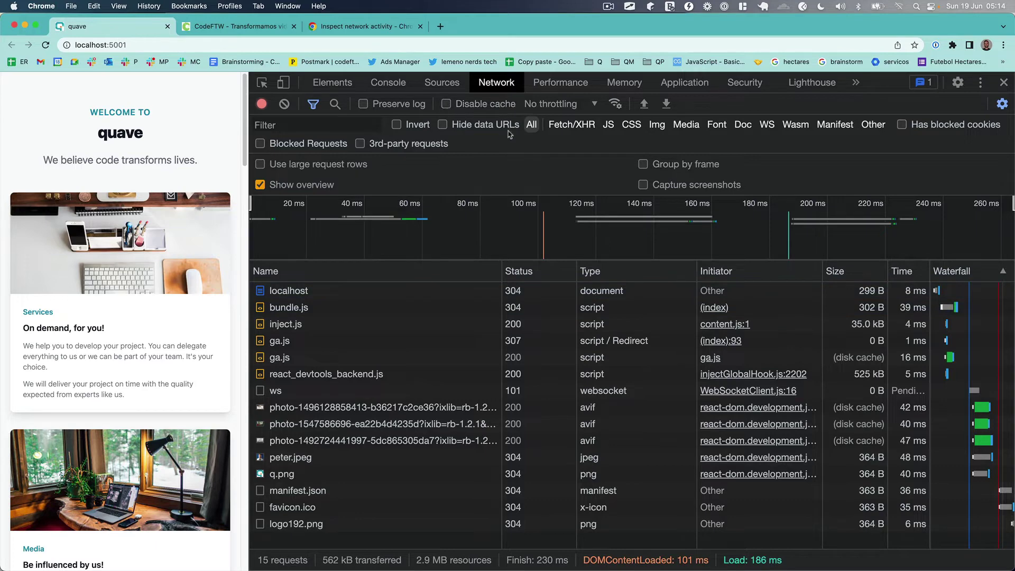
Step: Turn Disable cache back on and reload the page
click(446, 104)
key(super+r)
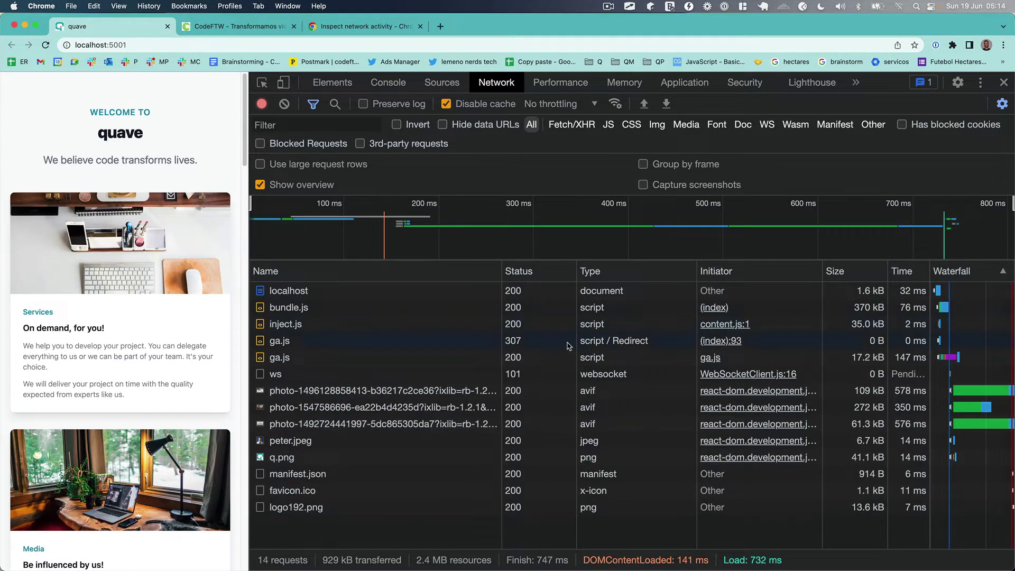
Step: Narrow the Initiator column, enlarge the Waterfall column to most of the table's width, and select the localhost request
mouse_move(748, 305)
mouse_move(751, 447)
drag(823, 273, 786, 272)
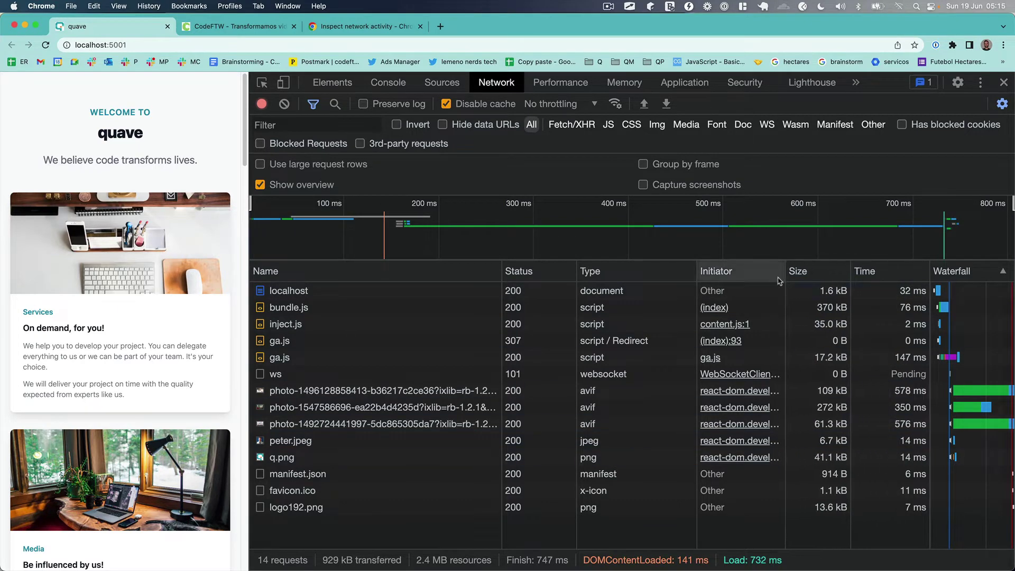
click(818, 292)
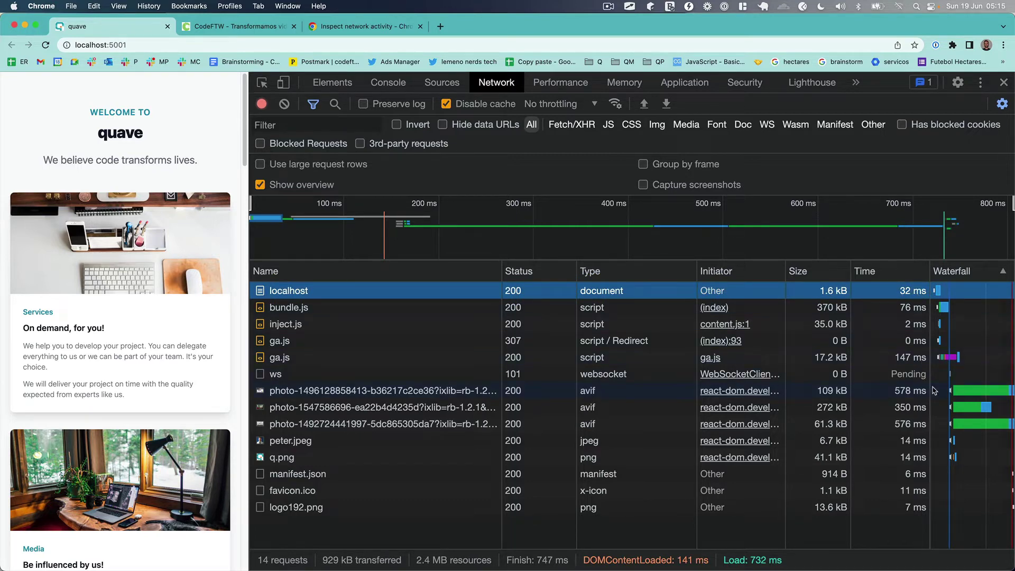
drag(930, 388, 621, 381)
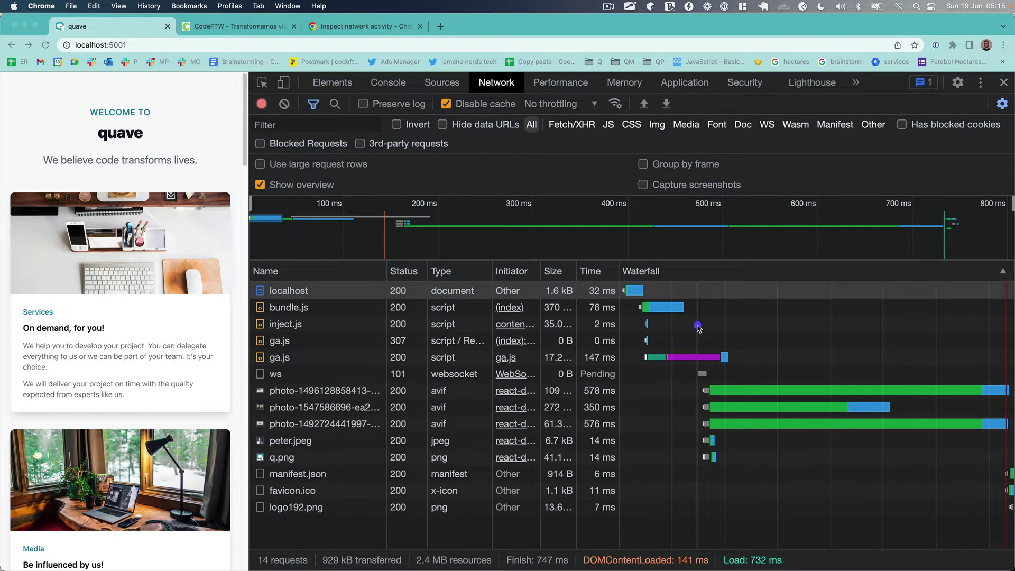
click(698, 292)
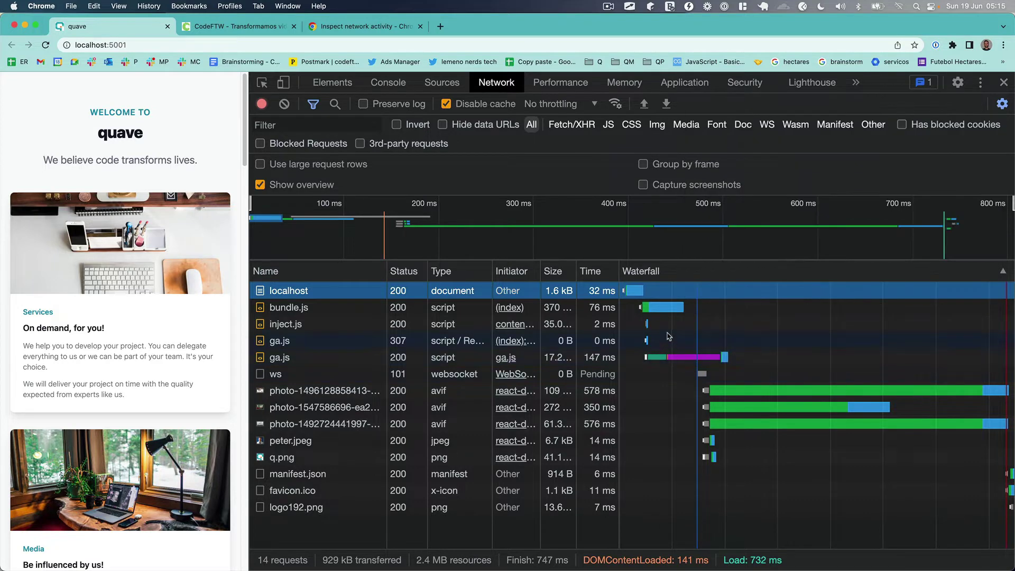
Step: Check the waterfall bars, open the first photo request's header details, and close them again
mouse_move(702, 377)
mouse_move(709, 436)
click(330, 394)
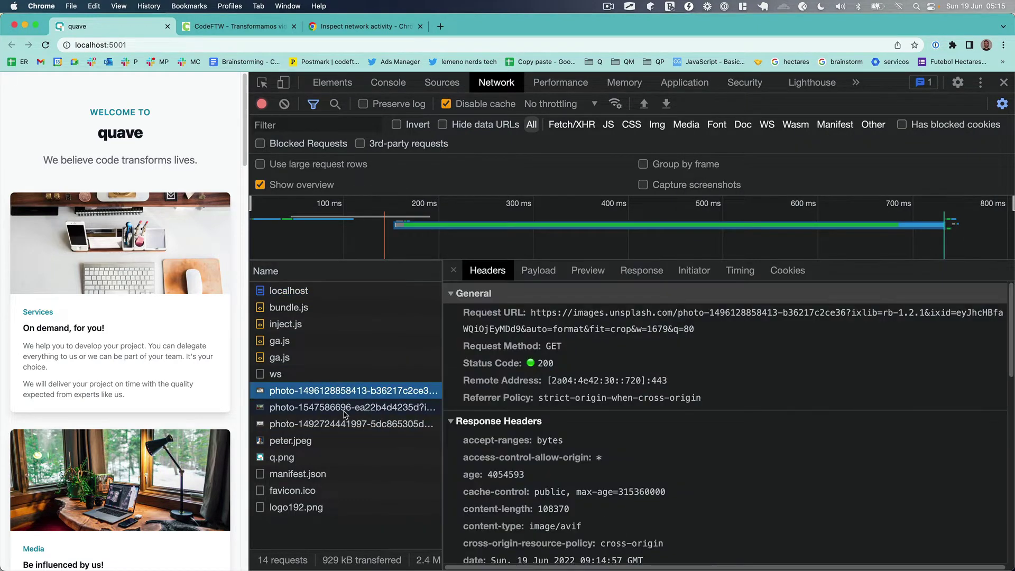
click(458, 268)
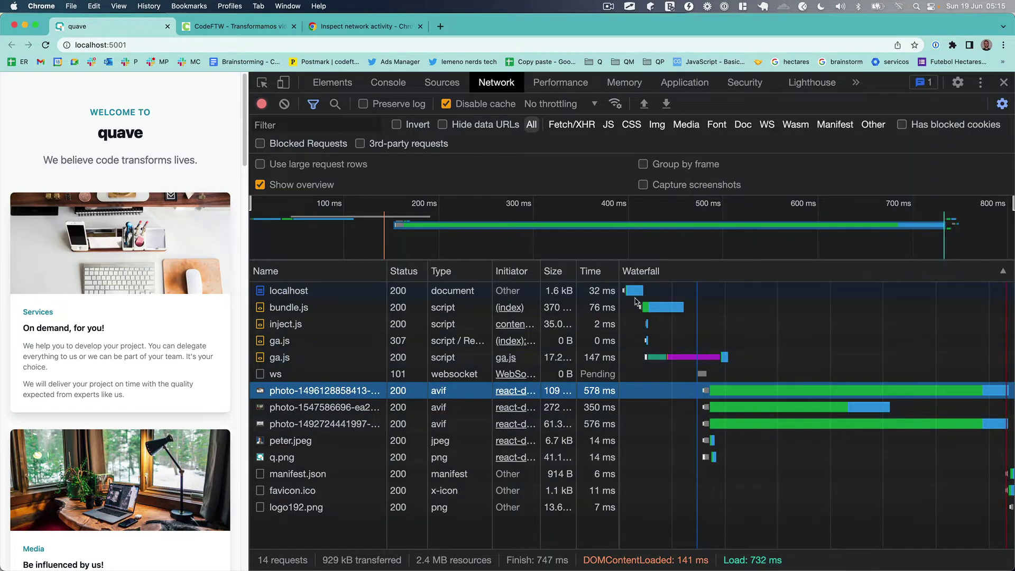
mouse_move(728, 393)
mouse_move(732, 377)
mouse_down()
mouse_move(708, 379)
mouse_move(704, 400)
mouse_up()
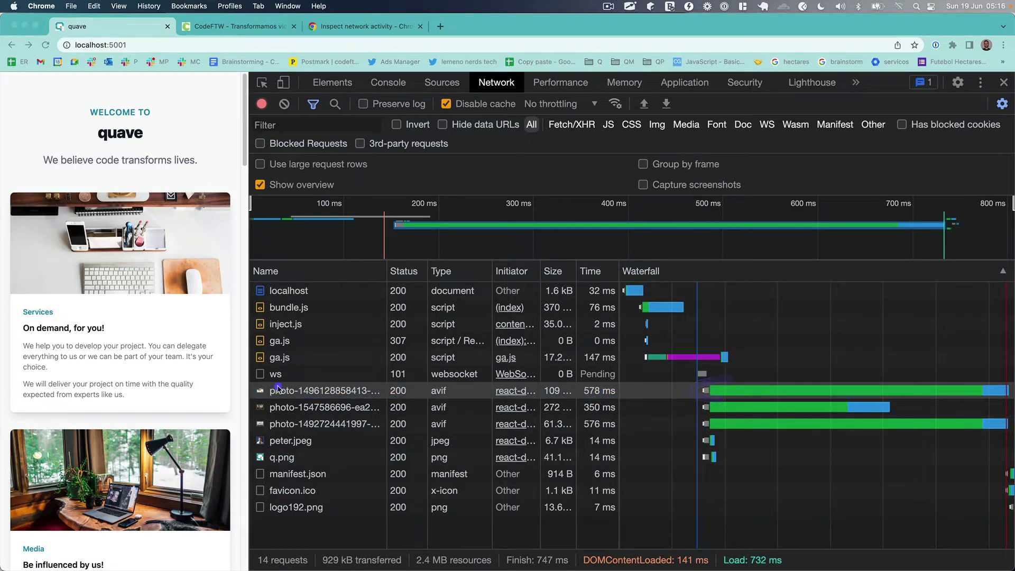
mouse_move(270, 384)
mouse_down()
mouse_move(281, 378)
mouse_move(247, 386)
mouse_move(288, 406)
mouse_move(304, 390)
mouse_up()
mouse_move(59, 189)
mouse_down()
mouse_move(71, 262)
mouse_move(85, 263)
mouse_up()
drag(38, 438, 124, 493)
mouse_move(728, 378)
mouse_down()
mouse_move(683, 404)
mouse_move(686, 421)
mouse_move(627, 313)
mouse_move(637, 312)
mouse_move(622, 463)
mouse_up()
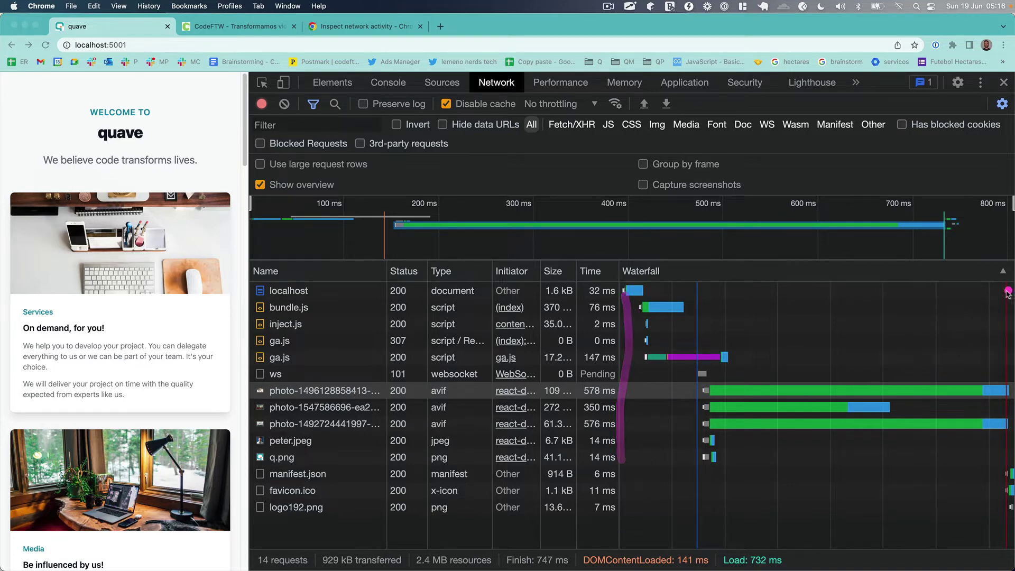
drag(1000, 279, 998, 479)
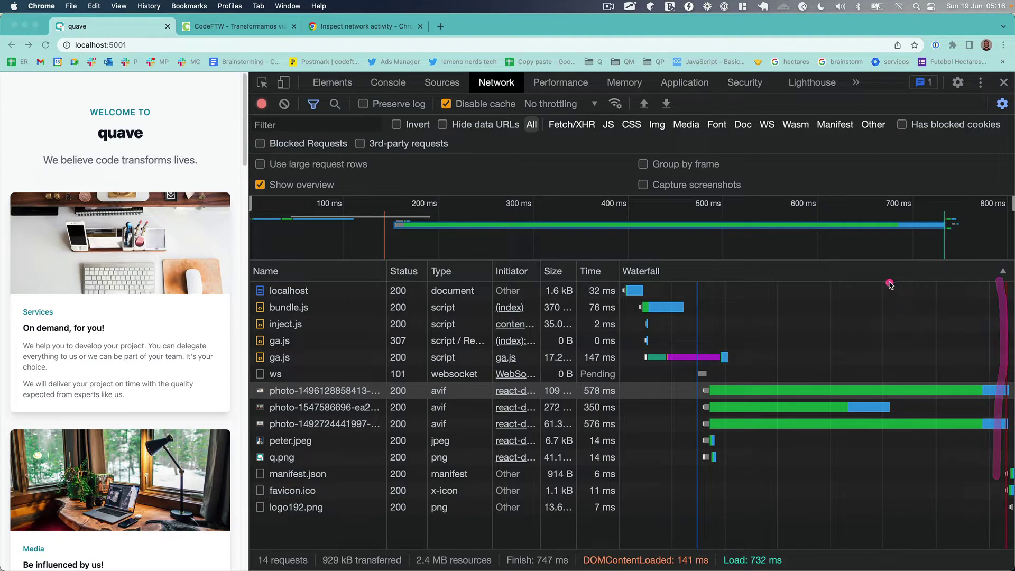
drag(888, 276, 886, 435)
mouse_move(837, 295)
mouse_down()
mouse_move(882, 300)
mouse_move(913, 324)
mouse_up()
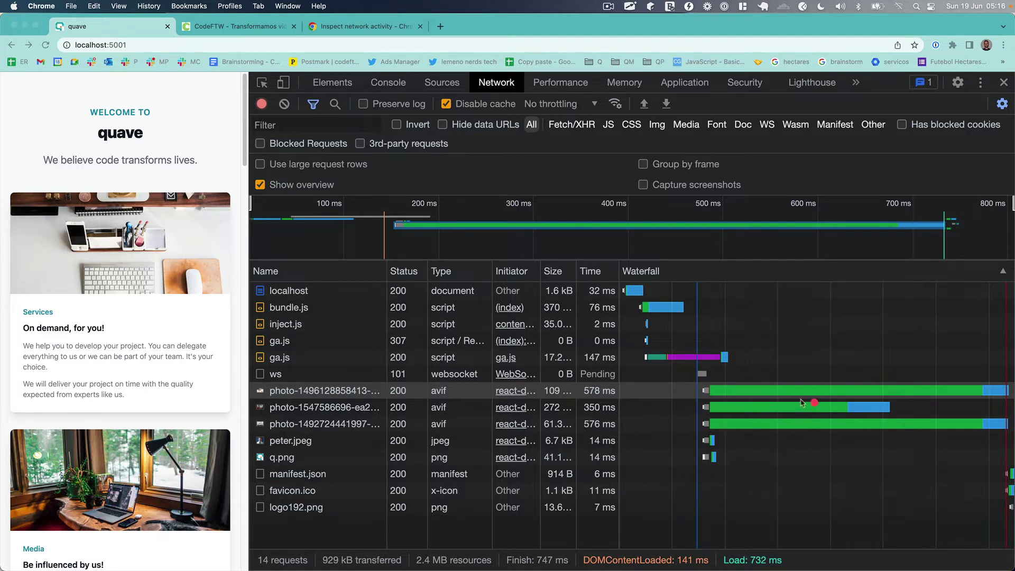
Step: Narrow the overview's time range to about 150–750 ms, and switch the overview off and back on
click(709, 394)
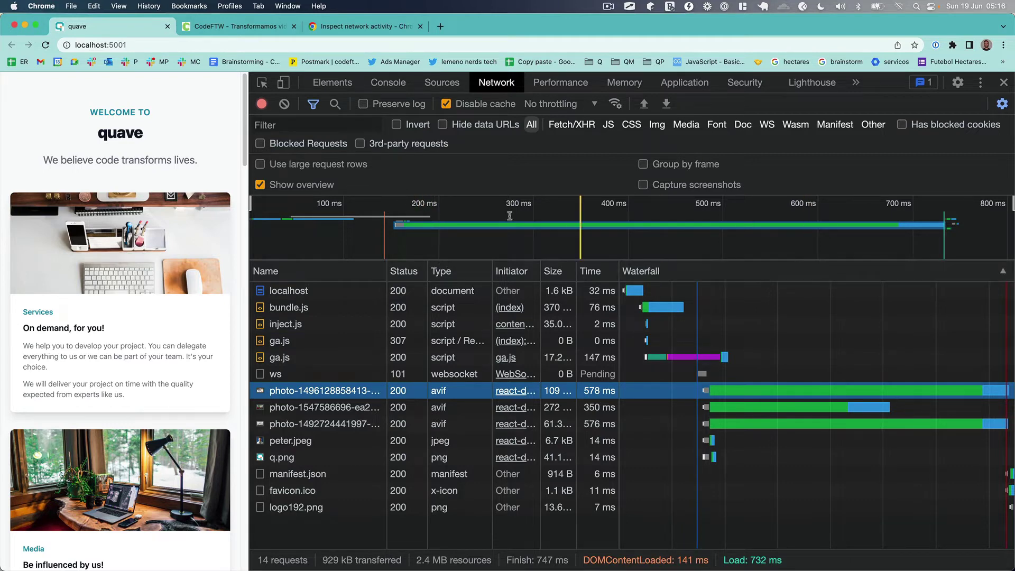
scroll(417, 223, up, 4)
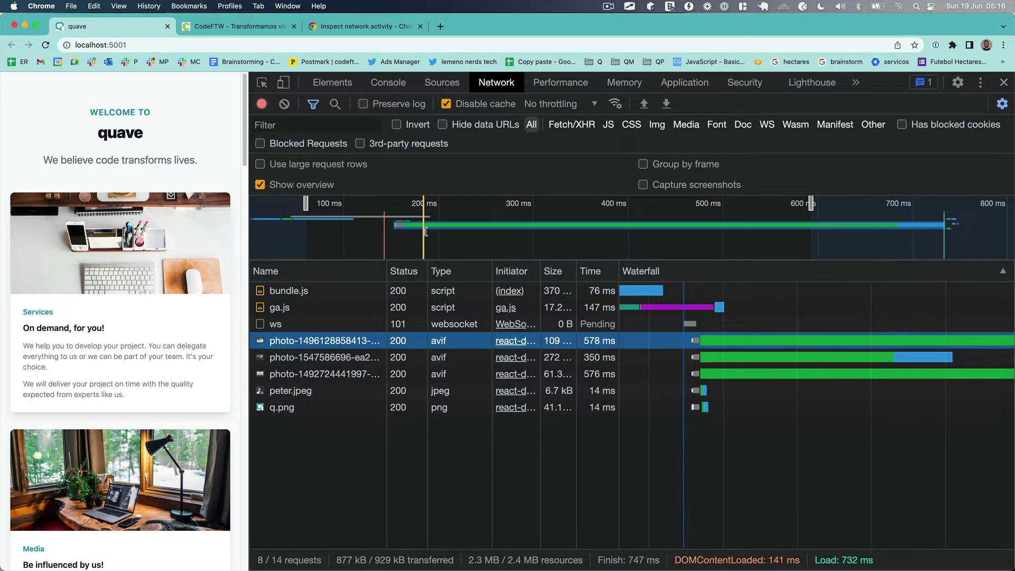
scroll(623, 217, down, 4)
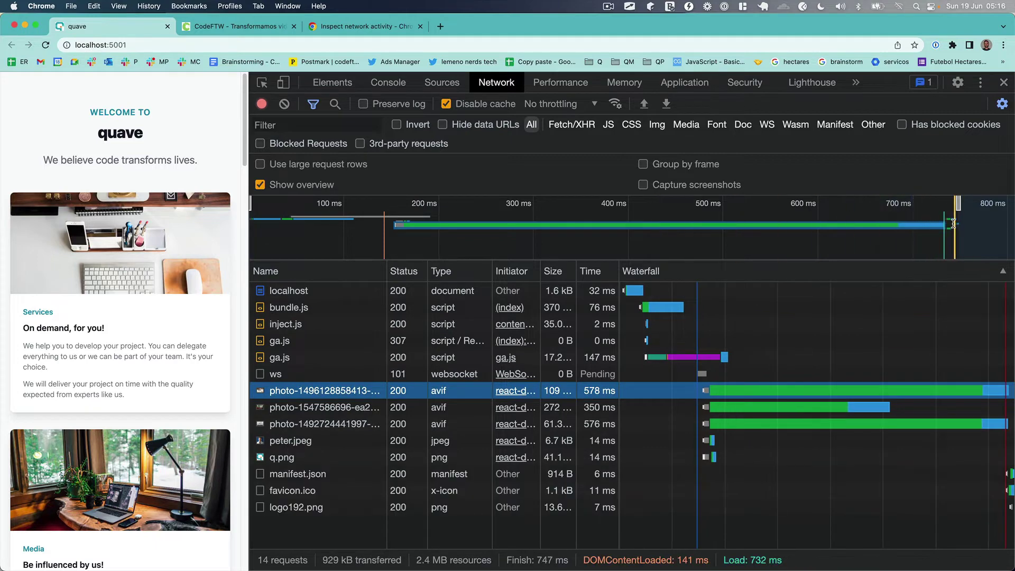
scroll(953, 223, up, 2)
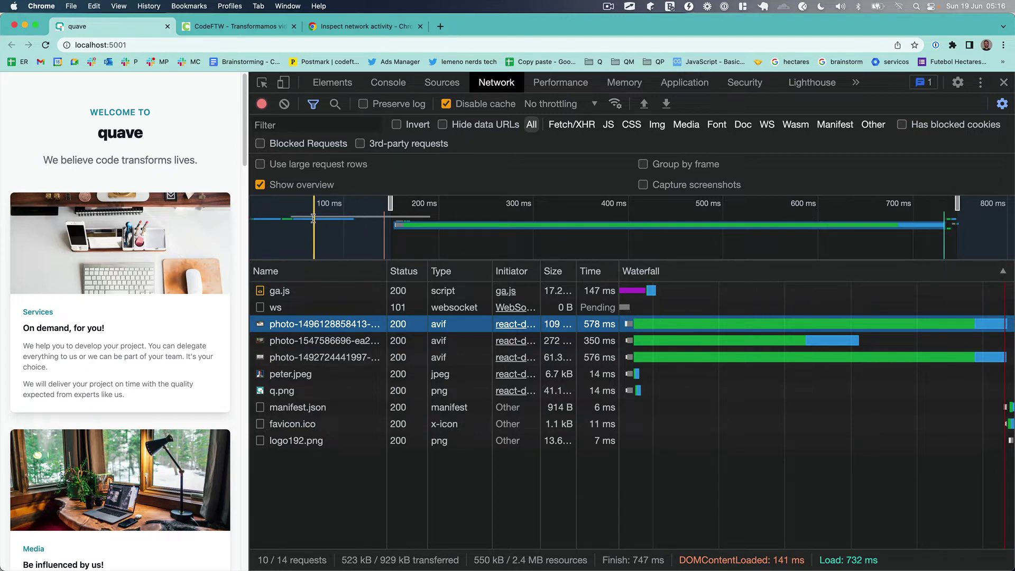
click(311, 188)
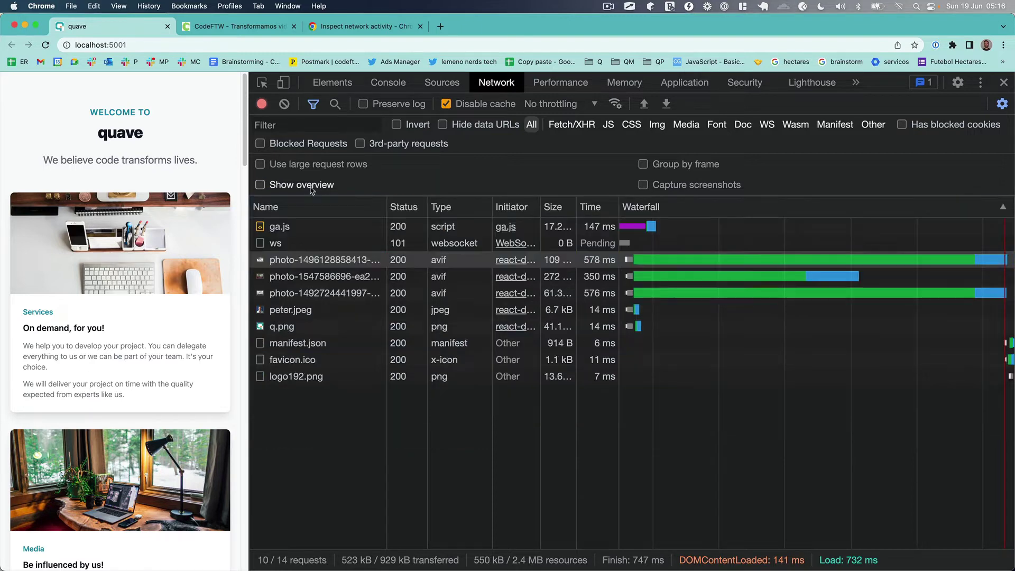
click(311, 188)
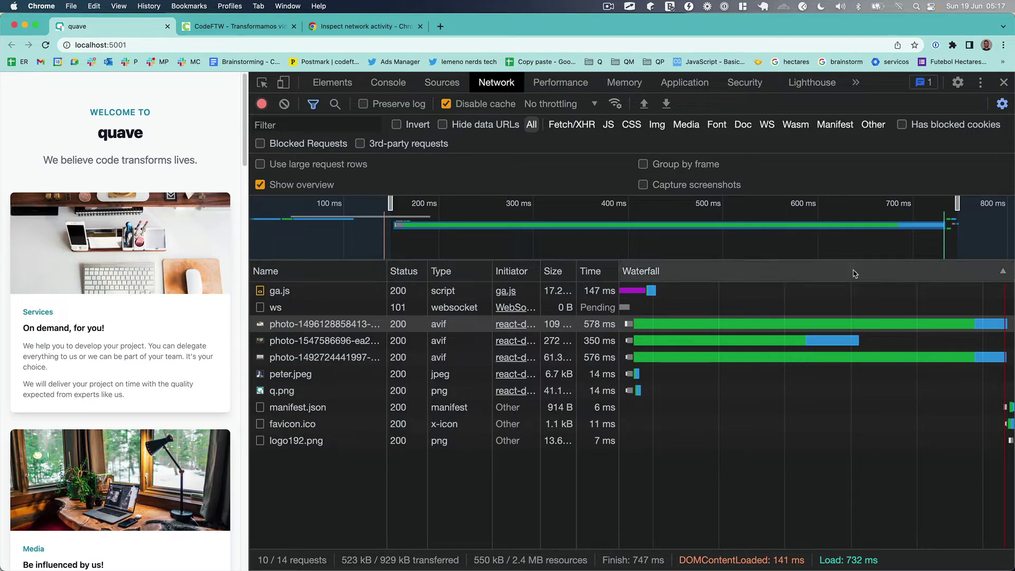
Step: Examine the Waterfall timing breakdowns of the photo, ga.js and ws requests, including their queueing, stalled and download phases
click(827, 336)
mouse_move(828, 325)
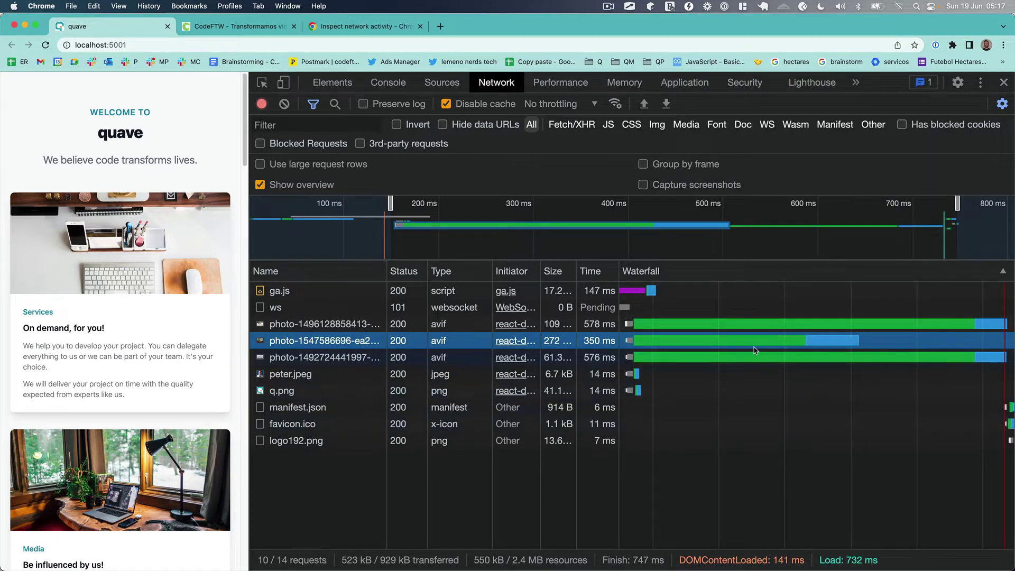
mouse_move(756, 346)
click(641, 294)
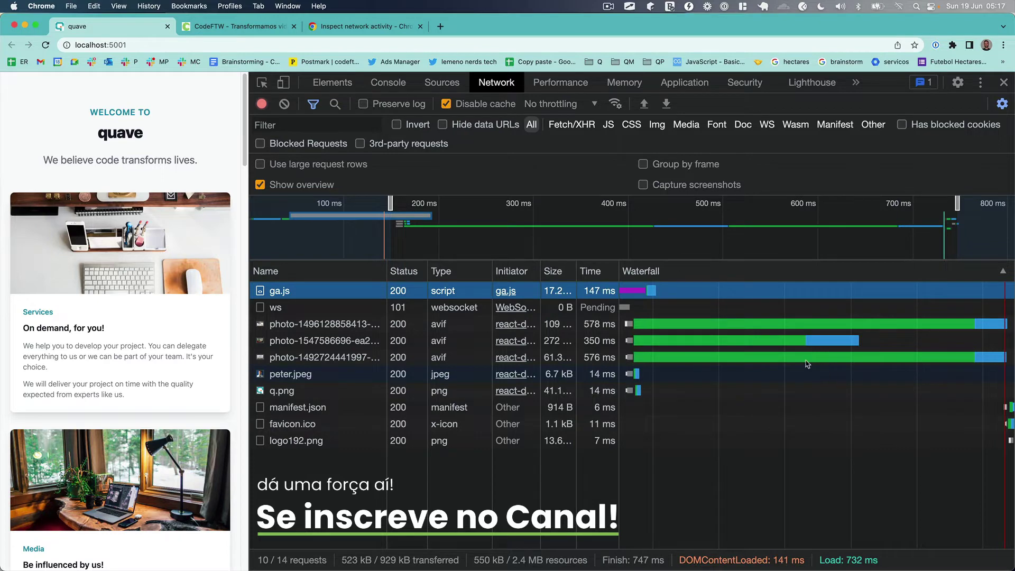
mouse_move(635, 312)
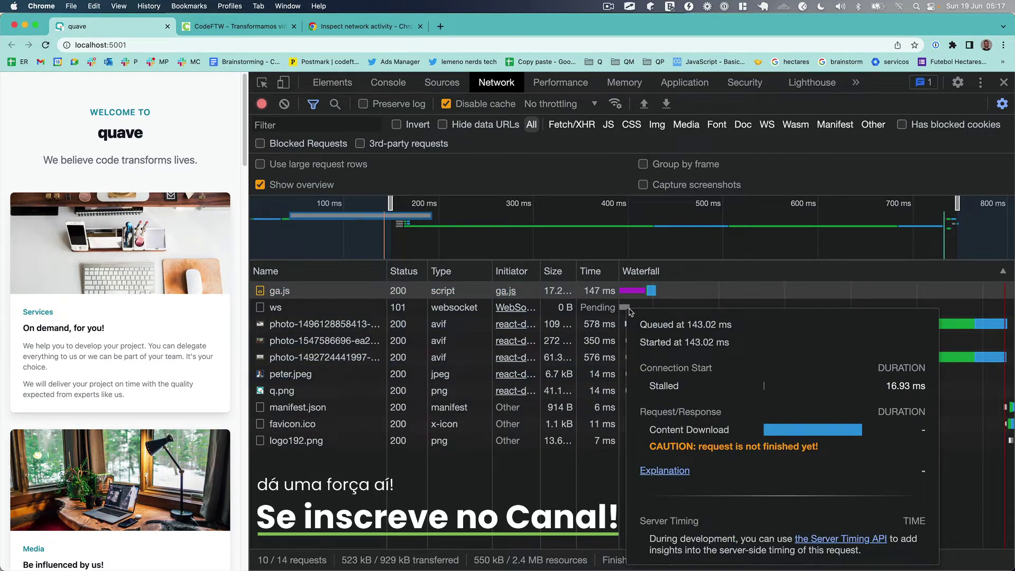
click(651, 308)
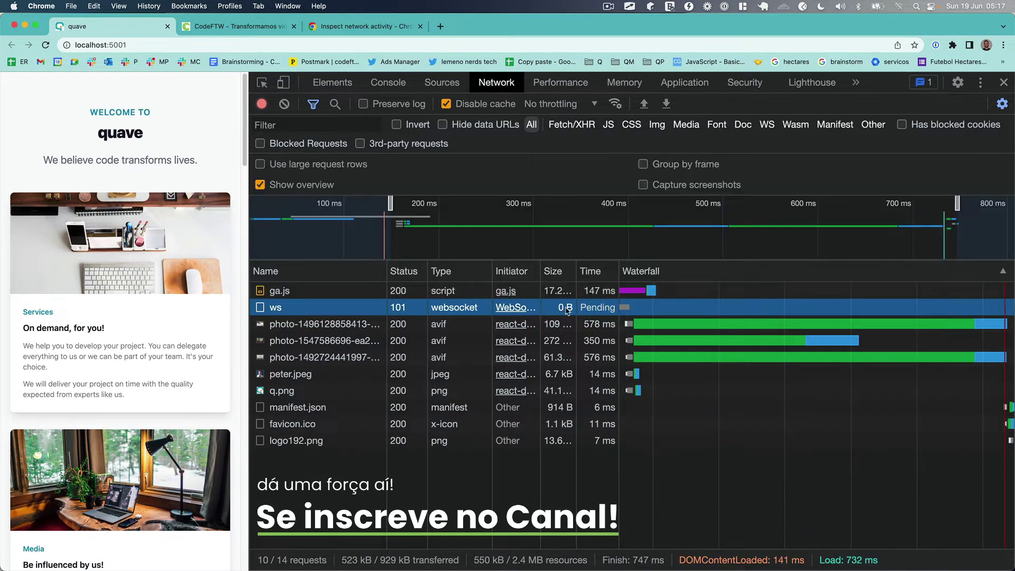
mouse_move(524, 310)
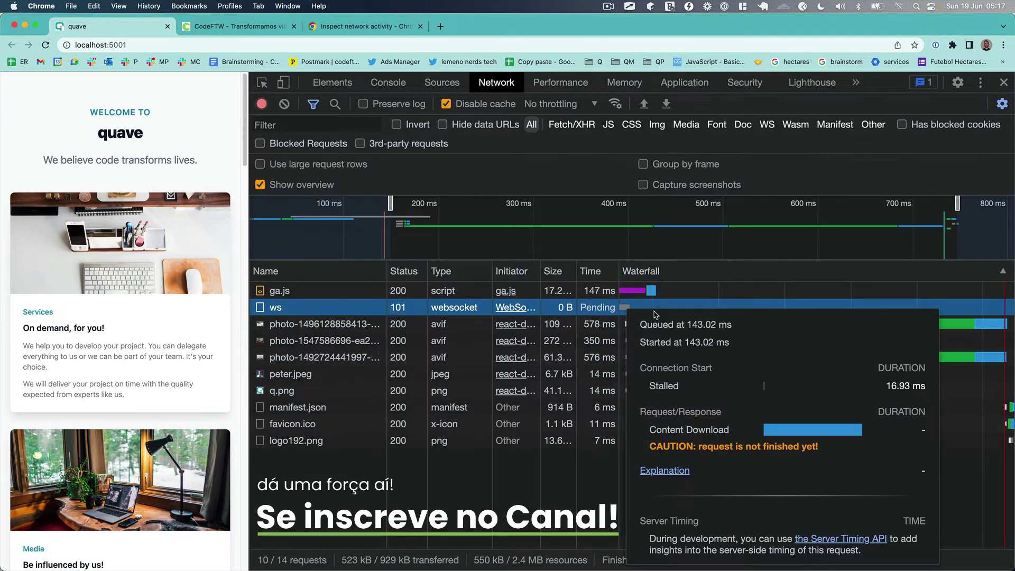
mouse_move(701, 324)
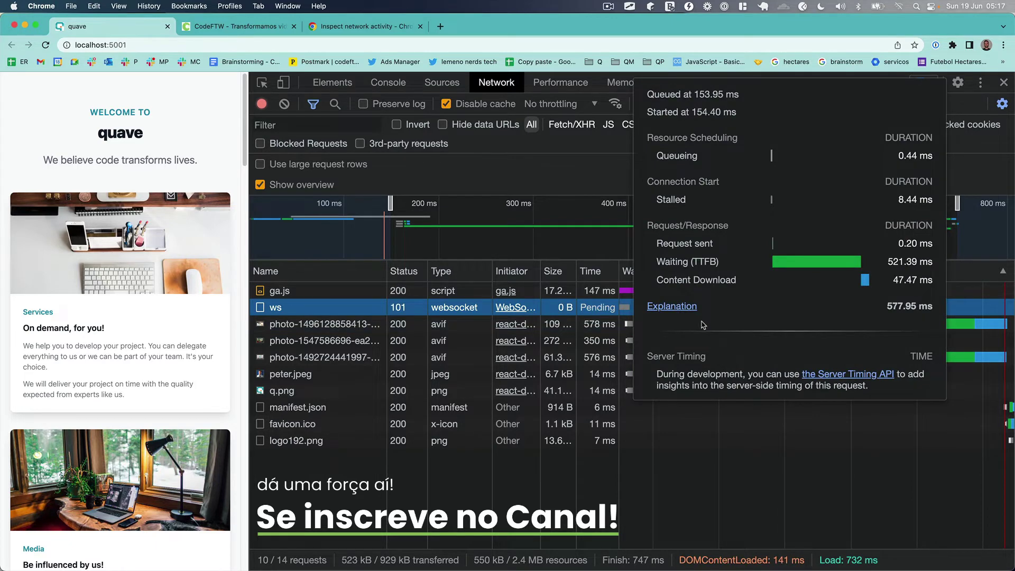
Step: Copy the term TTFB from the timing breakdown, search Google for it in a new tab, and close that tab
double_click(706, 262)
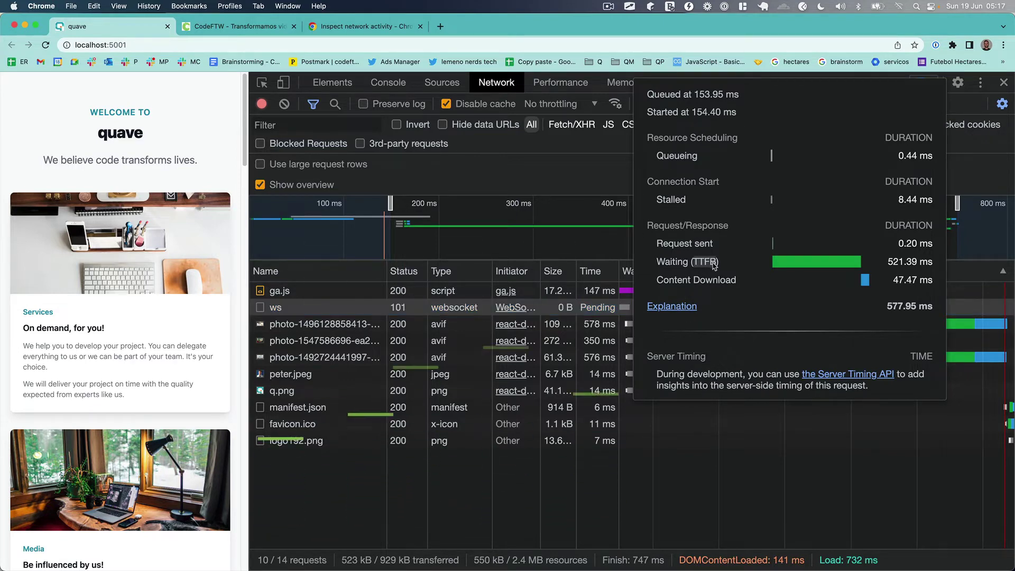
key(cmd+c)
key(cmd+t)
key(cmd+v)
key(Return)
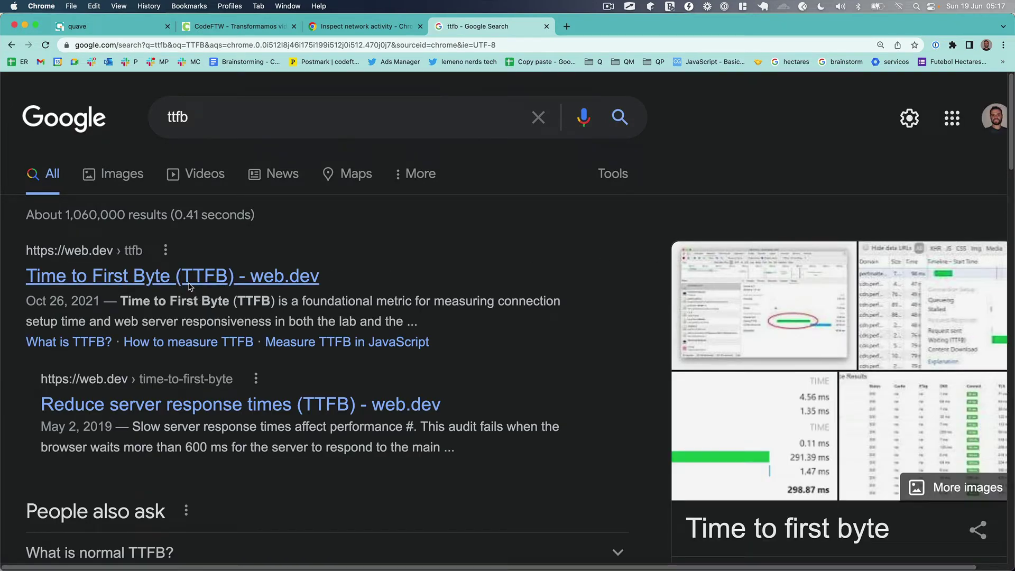
key(cmd+w)
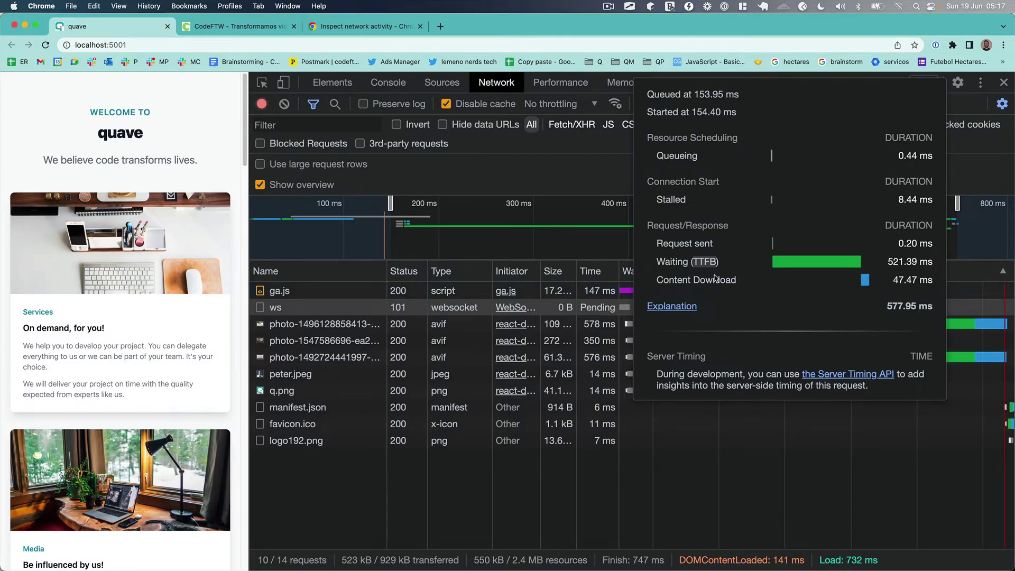
Step: Select the favicon.ico and logo192.png requests, and compare the photo requests' waiting and content download times in the waterfall
click(853, 441)
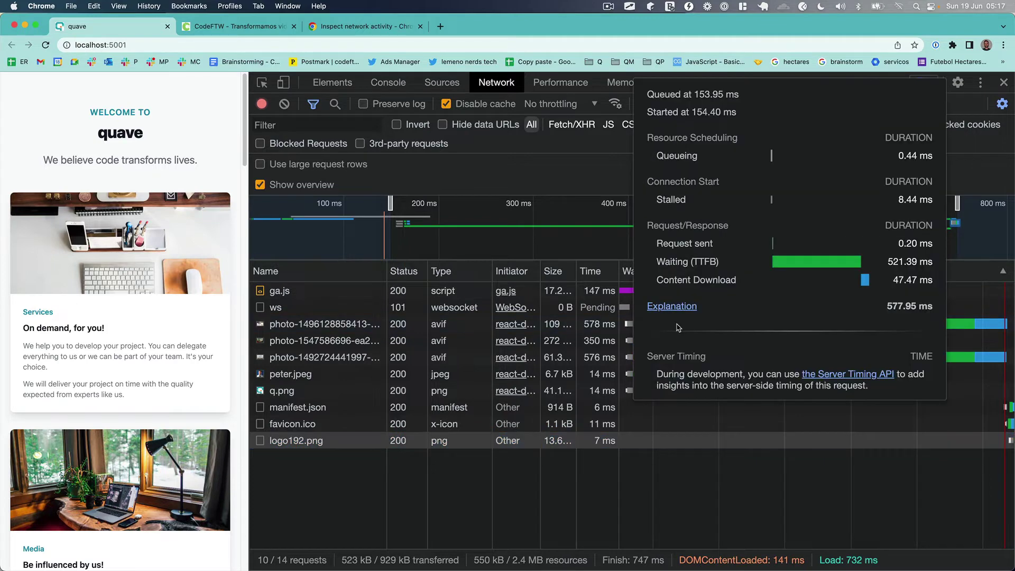
click(703, 424)
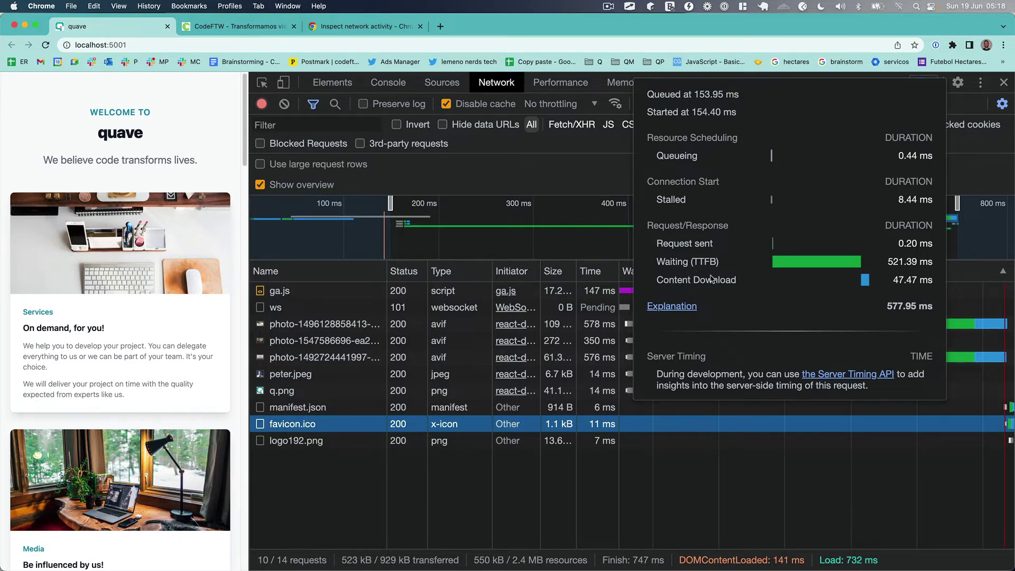
click(783, 441)
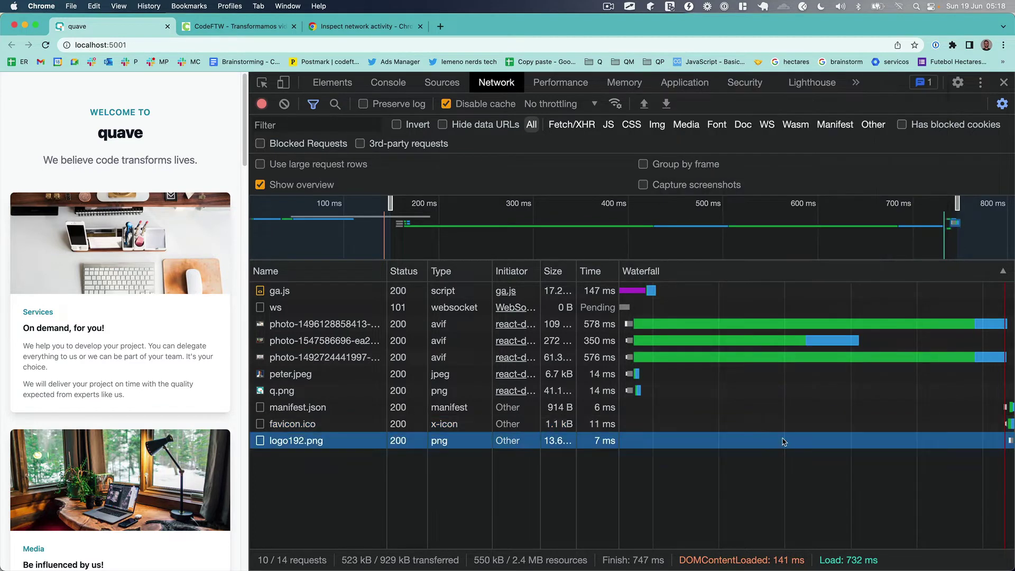
mouse_move(822, 328)
mouse_move(844, 344)
mouse_move(699, 327)
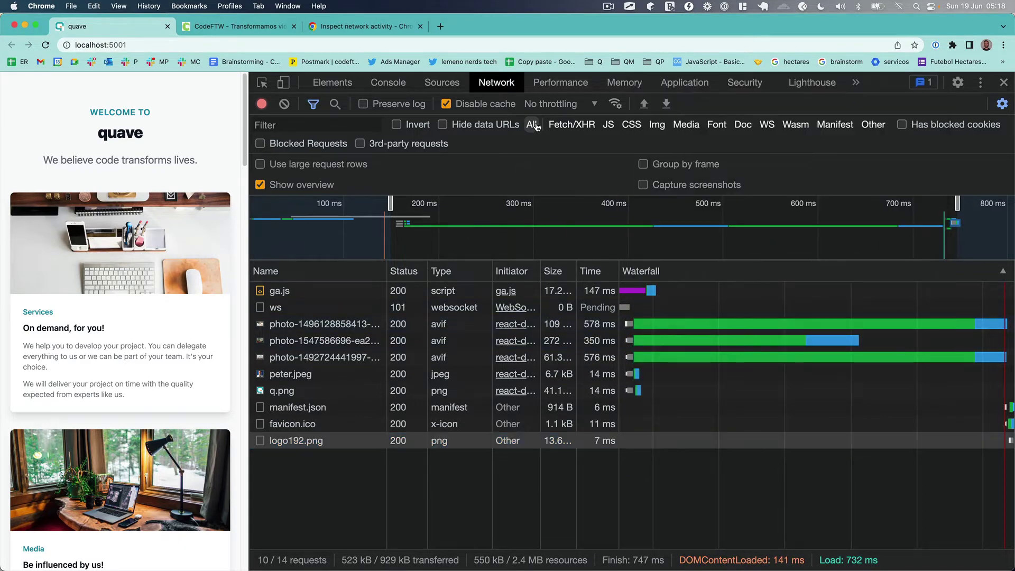
Step: Throttle the network to Slow 3G, reload the page, and hide the overview
click(547, 106)
click(556, 150)
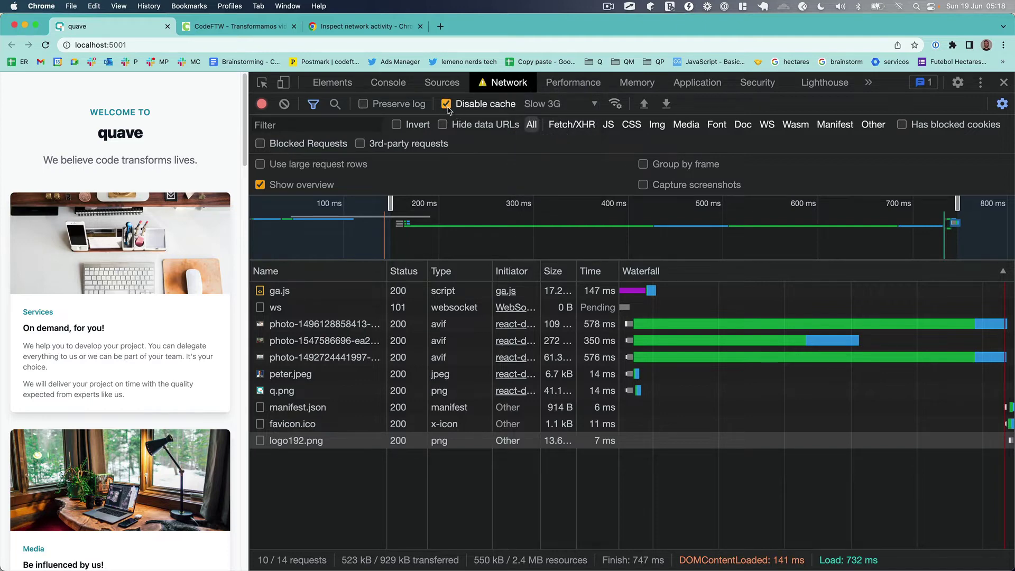
key(super+r)
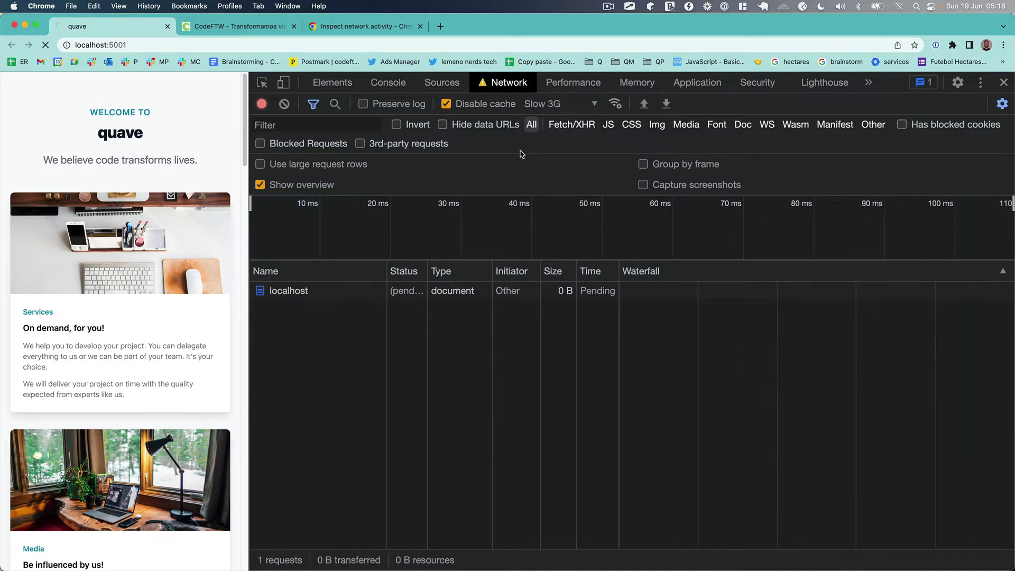
click(262, 185)
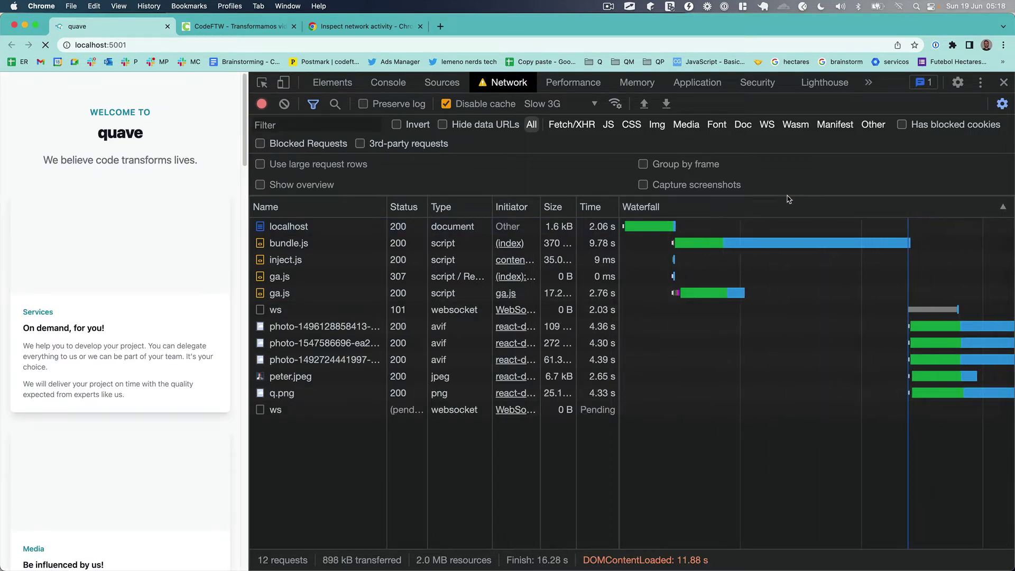
Step: Examine the localhost timing and open the ws request after logo192.png to read its headers and WebSocket messages
mouse_move(667, 227)
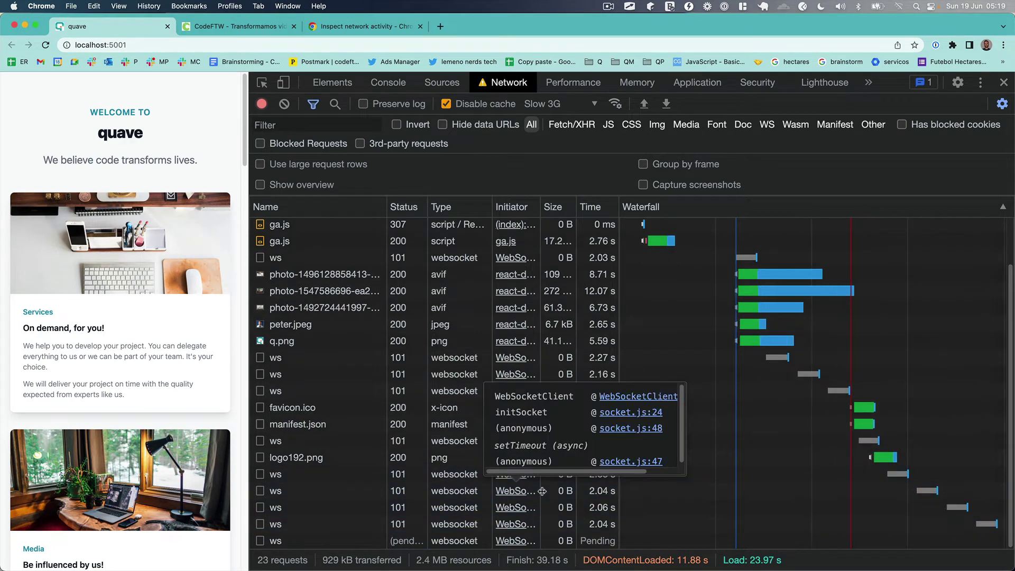
click(380, 477)
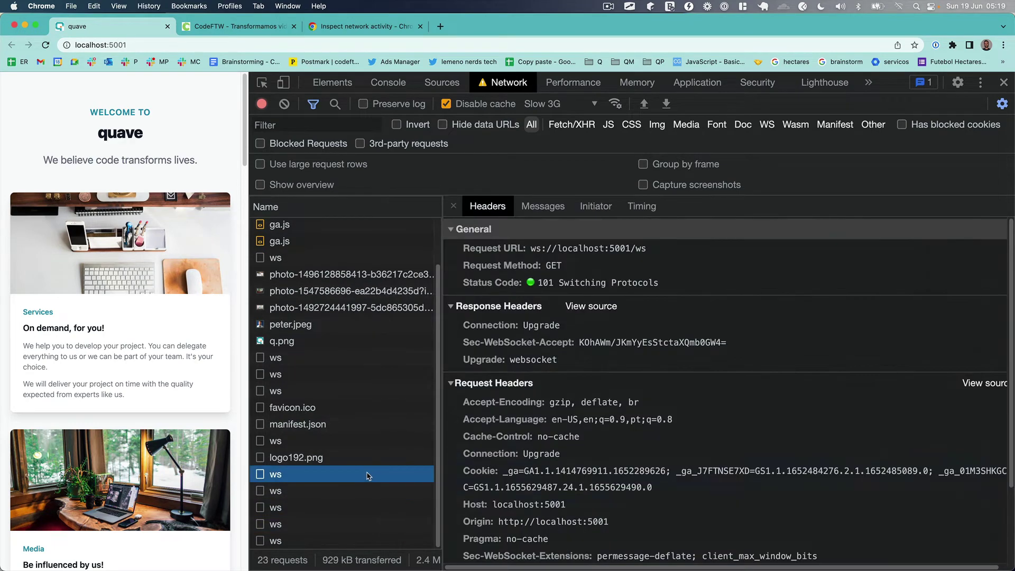
click(545, 207)
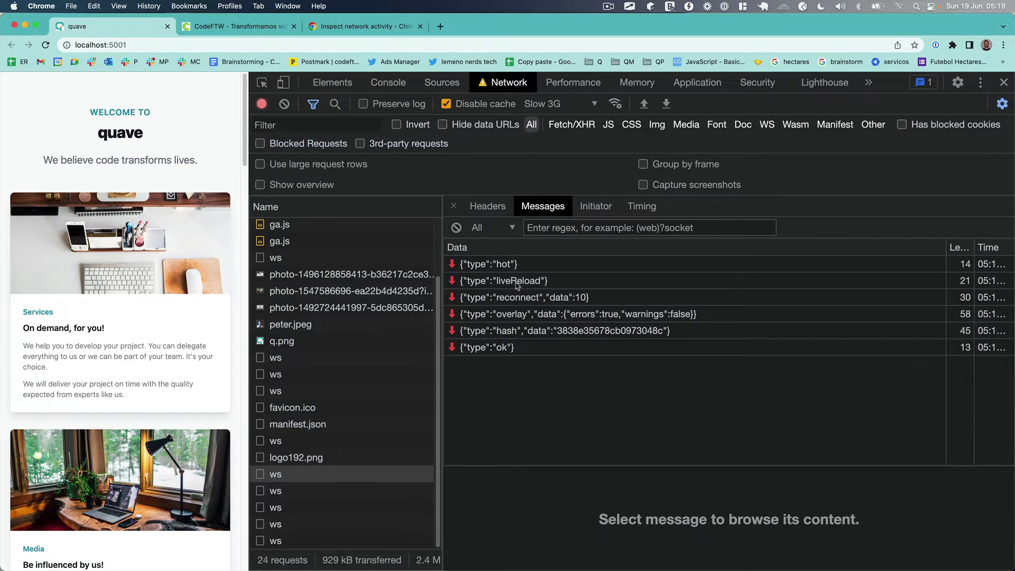
click(453, 206)
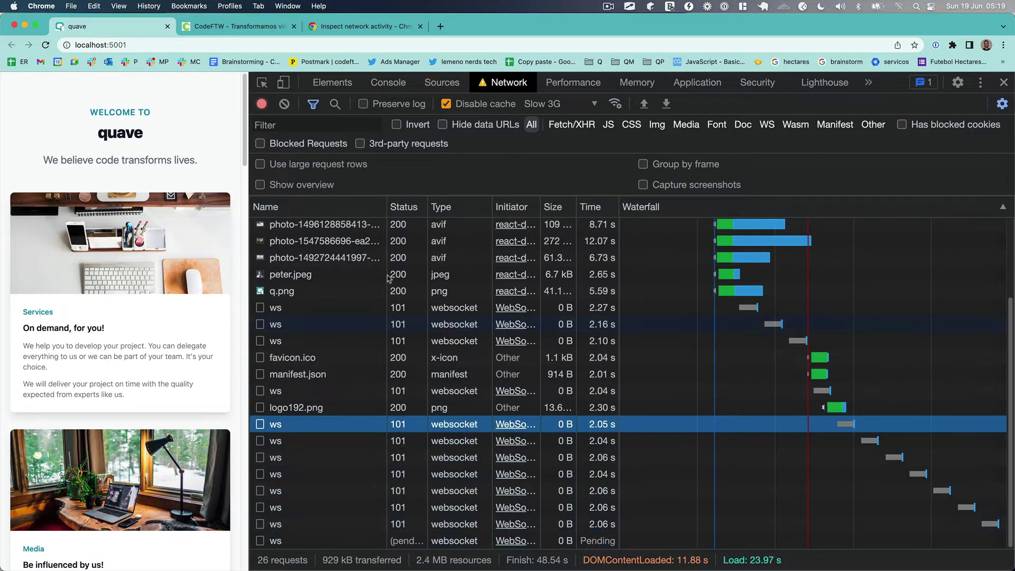
click(337, 424)
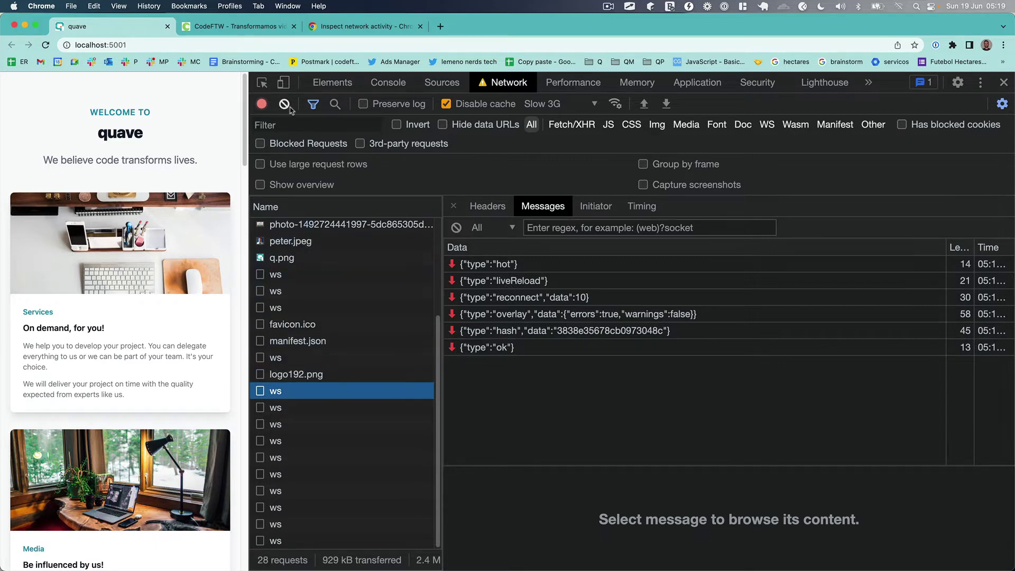
Step: Stop recording network activity and close the ws request's details to show the full request table from its beginning
click(261, 104)
click(454, 206)
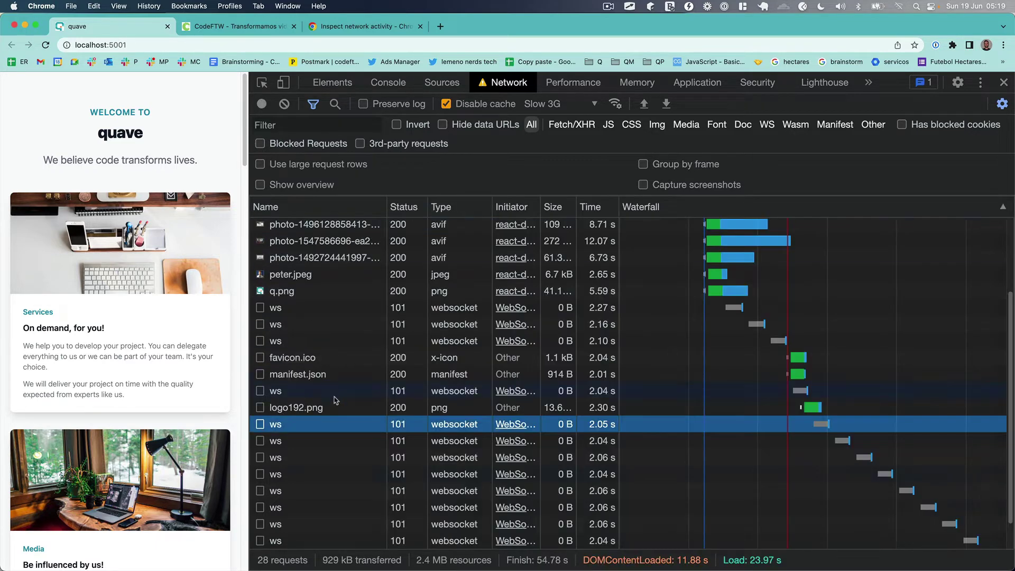
scroll(735, 469, up, 3)
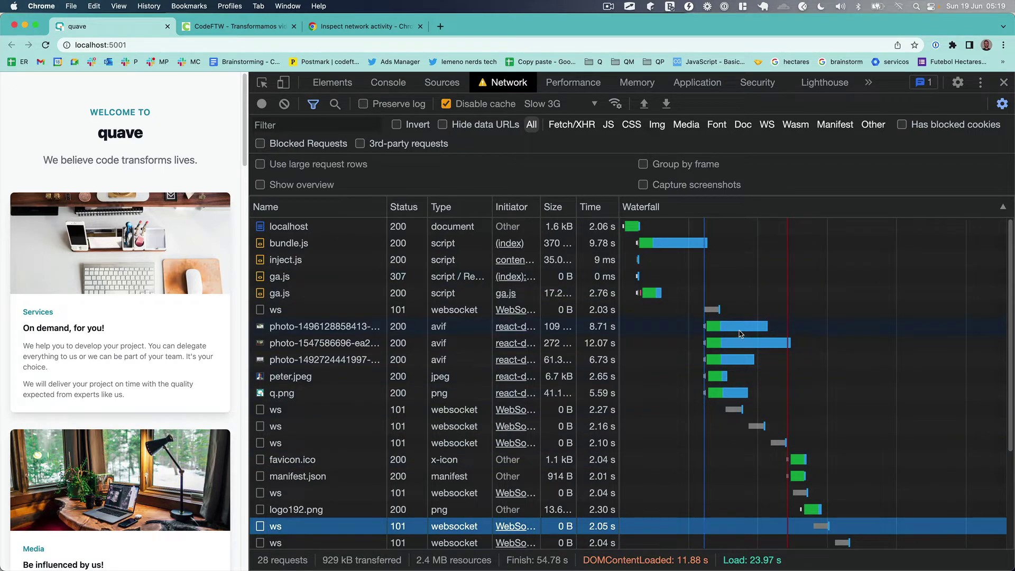
mouse_move(740, 331)
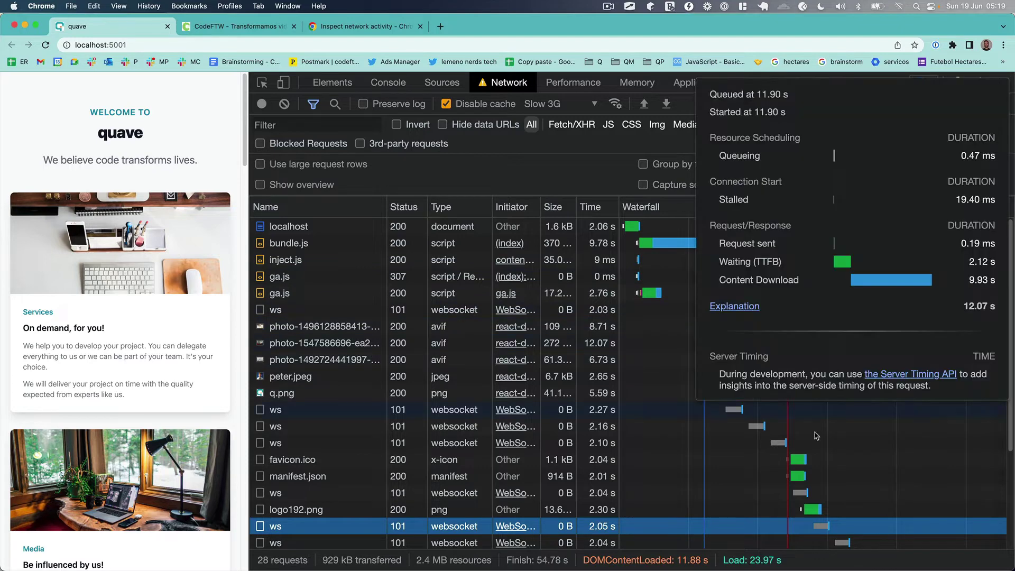
scroll(825, 413, down, 3)
mouse_move(826, 414)
scroll(884, 476, up, 3)
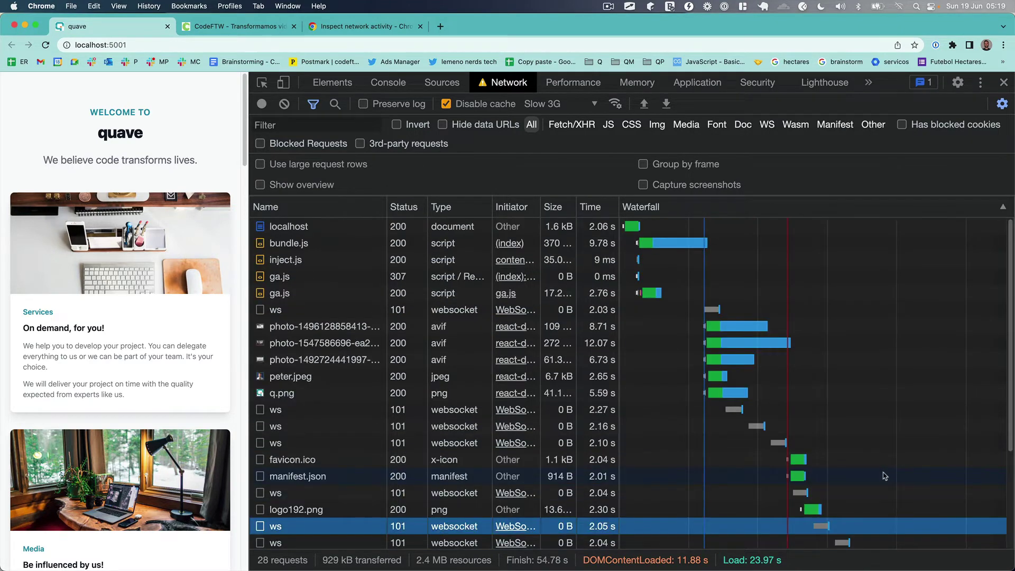
click(625, 325)
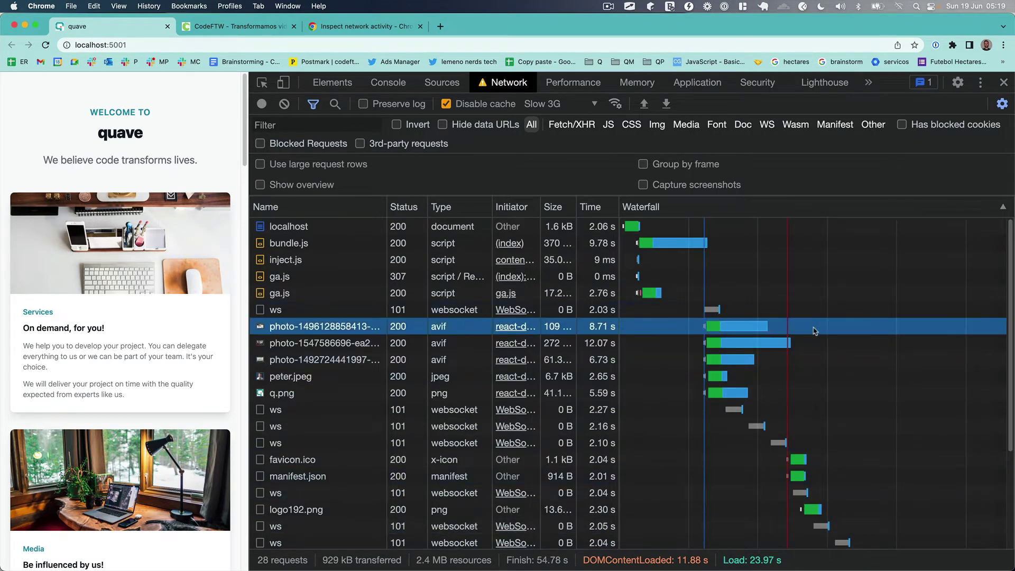
Step: Show the overview and narrow its time range to about 11,500–29,000 ms around the photo requests
click(304, 186)
drag(480, 206, 406, 206)
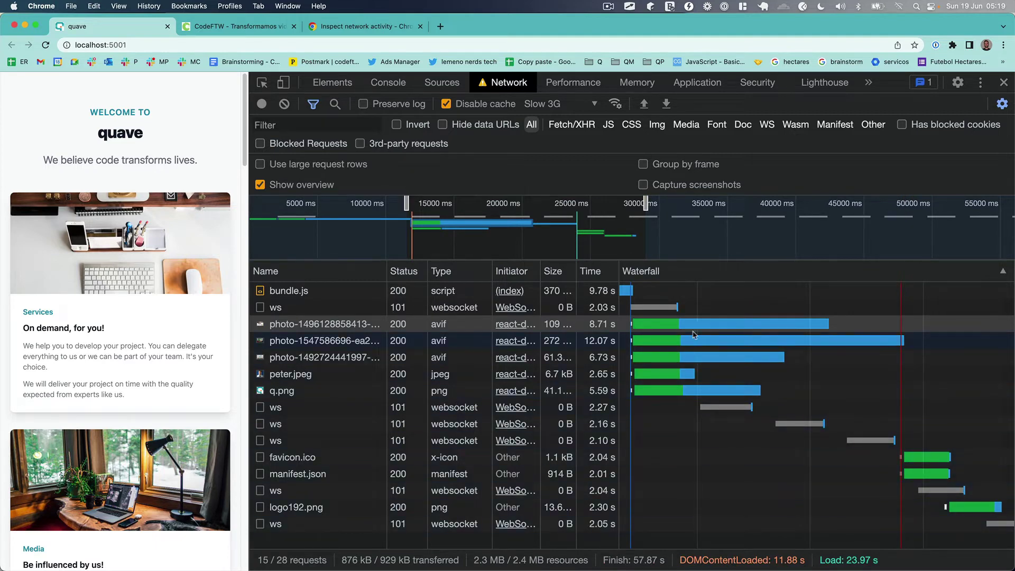
mouse_move(697, 326)
mouse_move(660, 312)
Step: Extend the overview range back to 0 ms and examine the bundle.js, photo and q.png timing breakdowns
drag(406, 226, 251, 226)
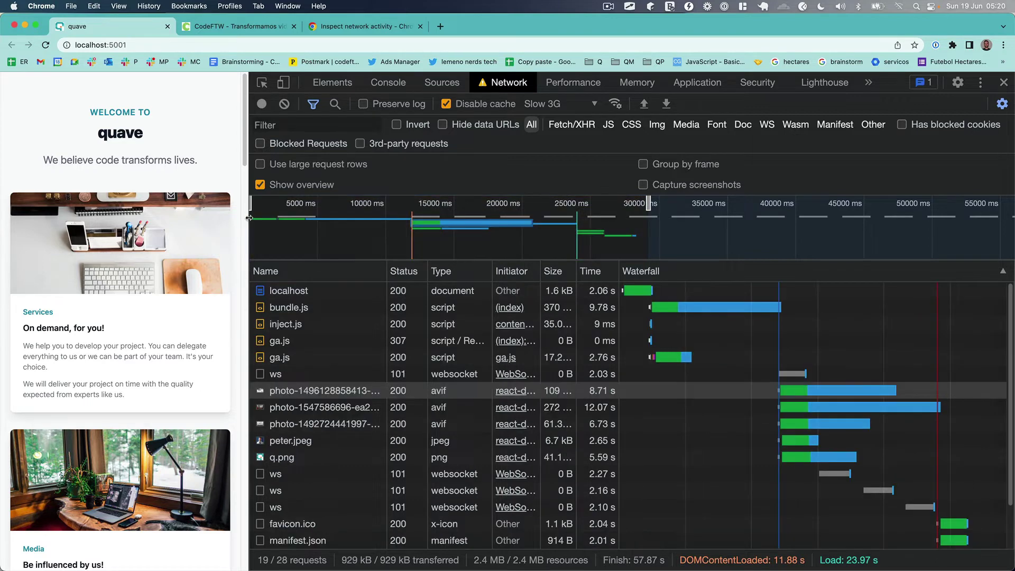
mouse_move(684, 306)
mouse_move(867, 410)
mouse_move(847, 459)
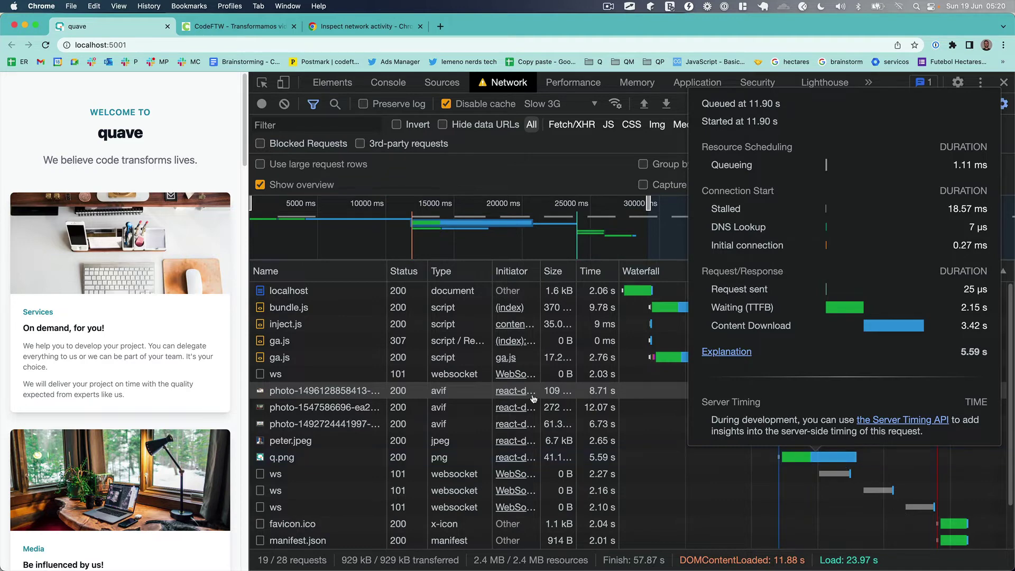
mouse_move(530, 392)
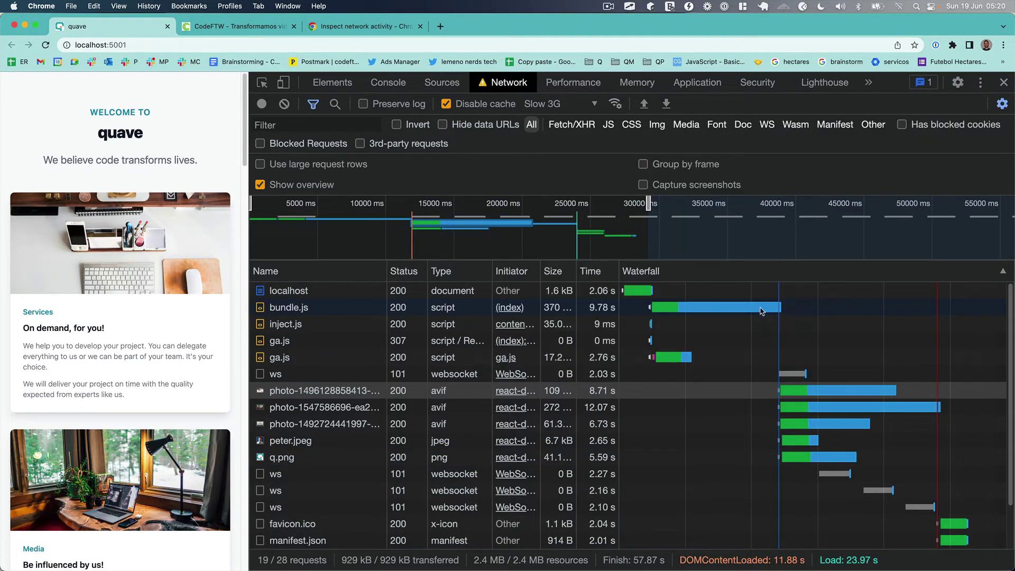
mouse_move(761, 311)
mouse_move(810, 399)
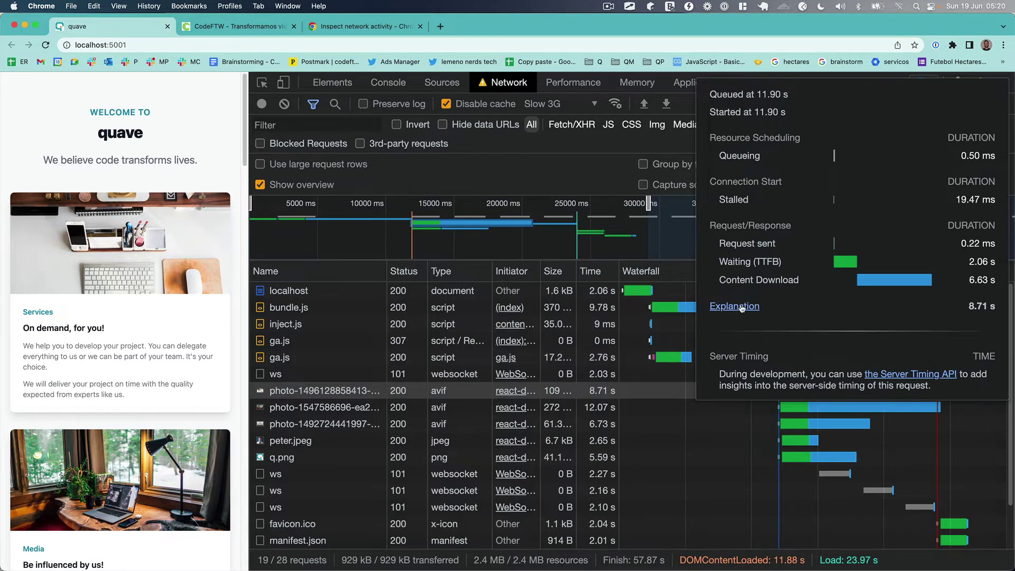
Step: Open the timing explanation from the photo request's breakdown and read through the documented phases
click(741, 309)
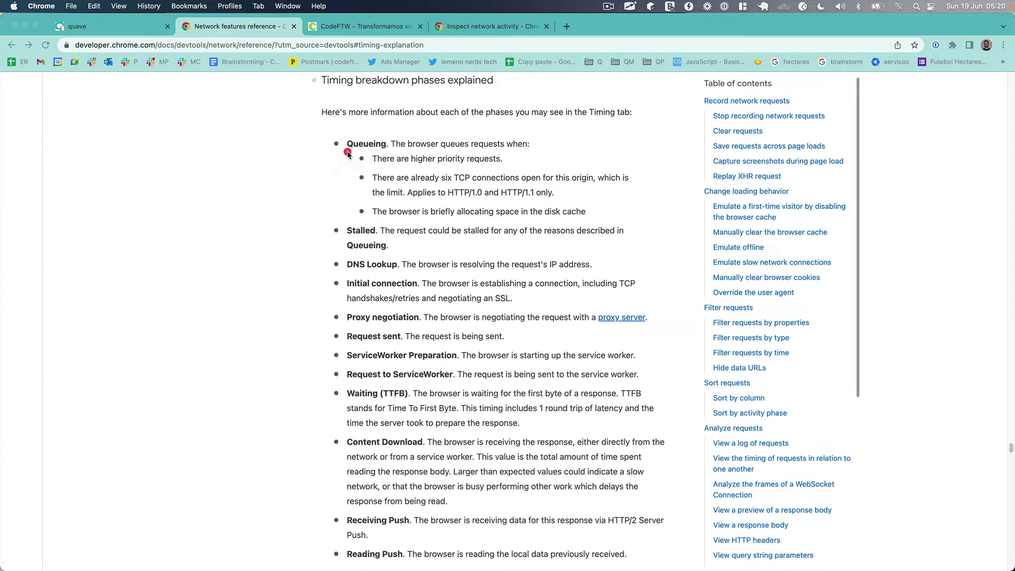
drag(344, 152, 378, 152)
mouse_move(348, 274)
mouse_down()
mouse_move(390, 274)
mouse_move(389, 291)
mouse_up()
scroll(480, 292, down, 8)
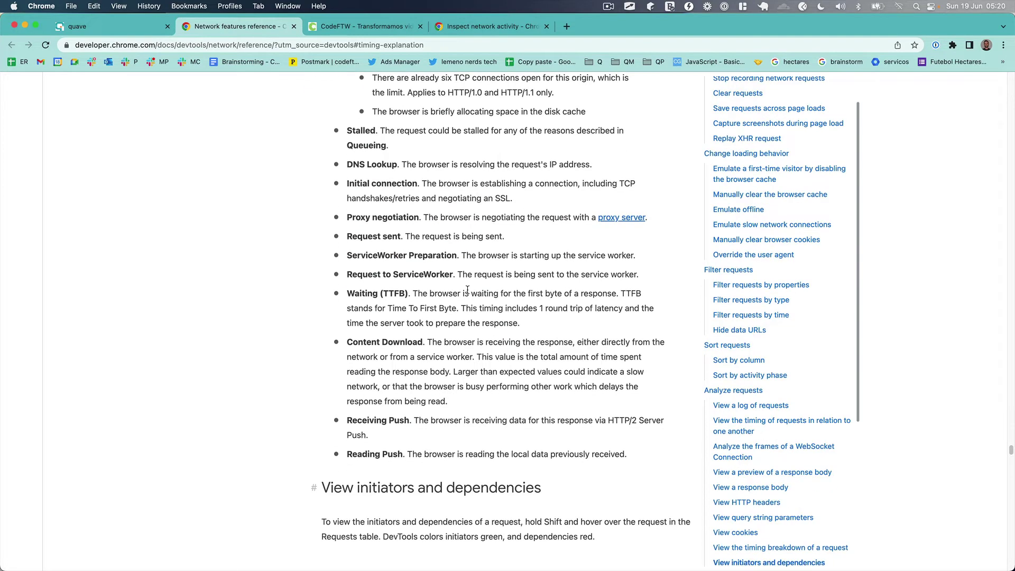
scroll(468, 292, down, 5)
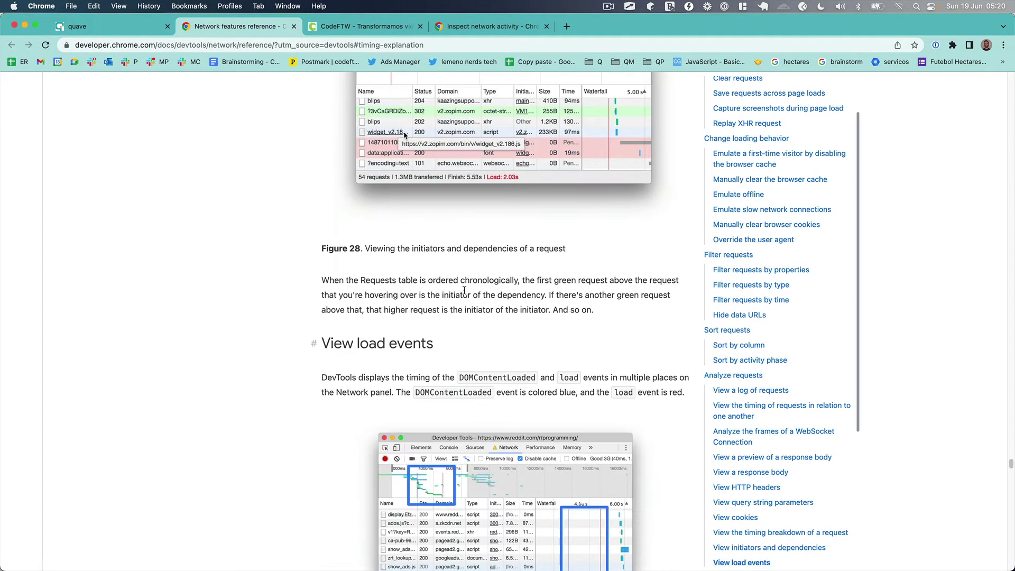
Step: Find "ssl" in the documentation page and read the Initial connection and Waiting (TTFB) descriptions
key(super+f)
text(ssl)
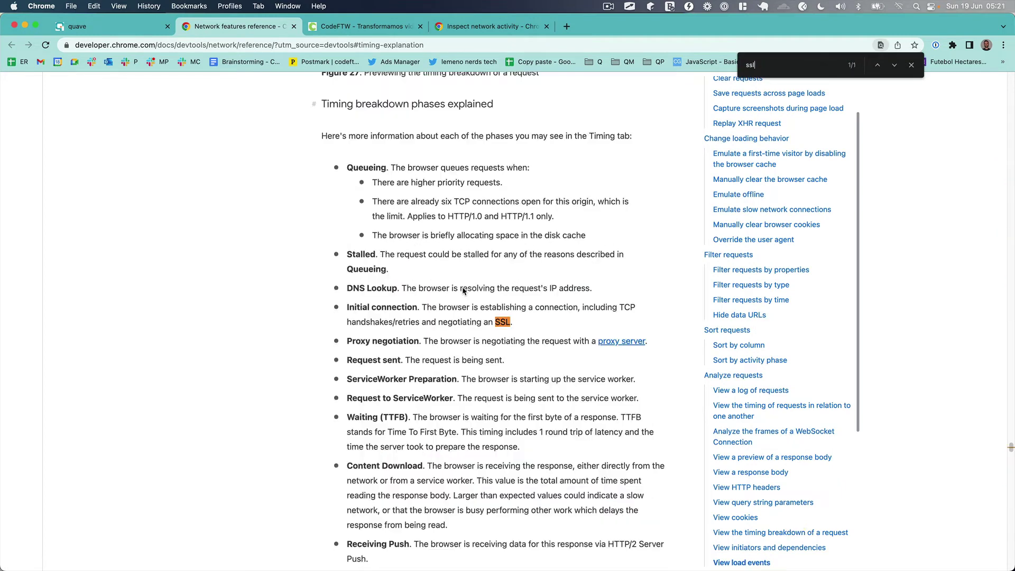
key(Escape)
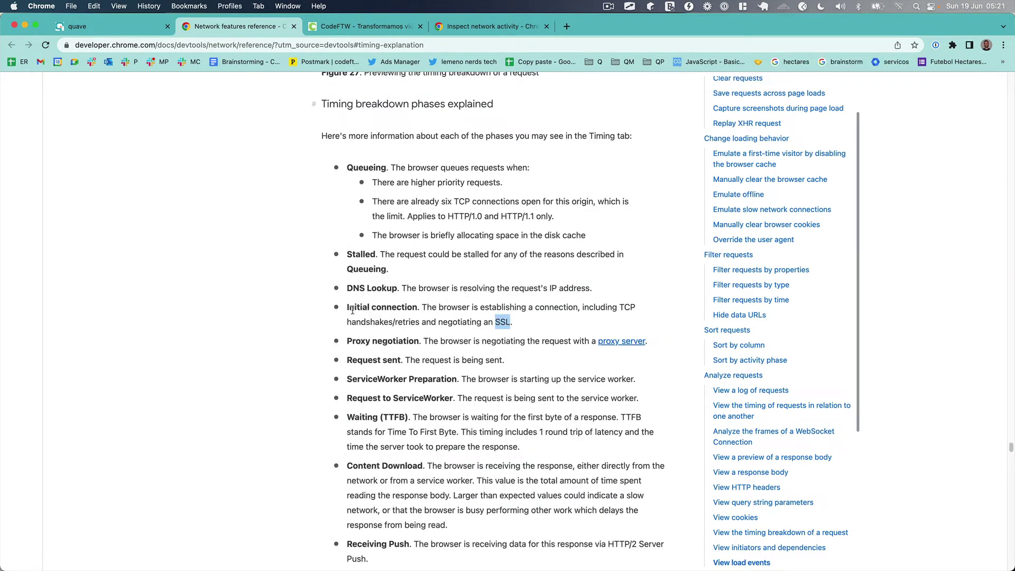
mouse_move(354, 295)
mouse_down()
mouse_move(328, 299)
mouse_move(338, 331)
mouse_up()
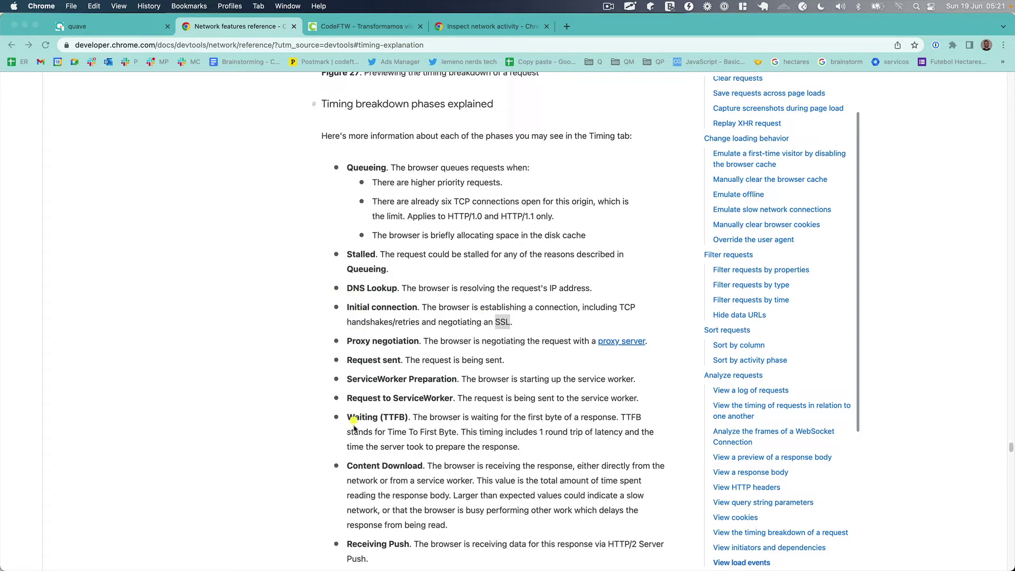
drag(349, 424, 413, 427)
mouse_move(355, 406)
mouse_down()
mouse_move(337, 430)
mouse_move(347, 455)
mouse_up()
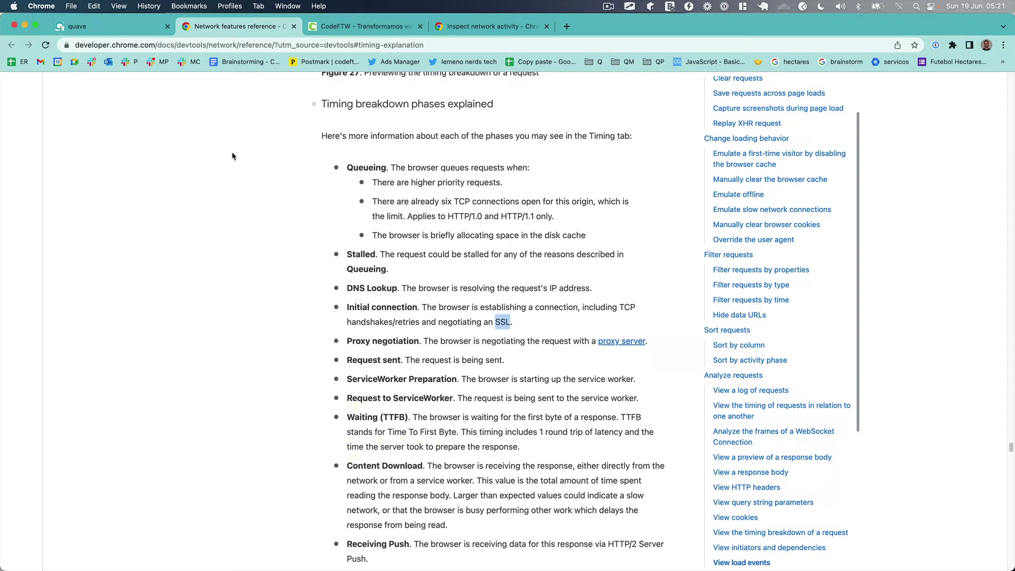
Step: Return to the quave page, enable screenshot capture, restart network recording and reload the page
click(140, 34)
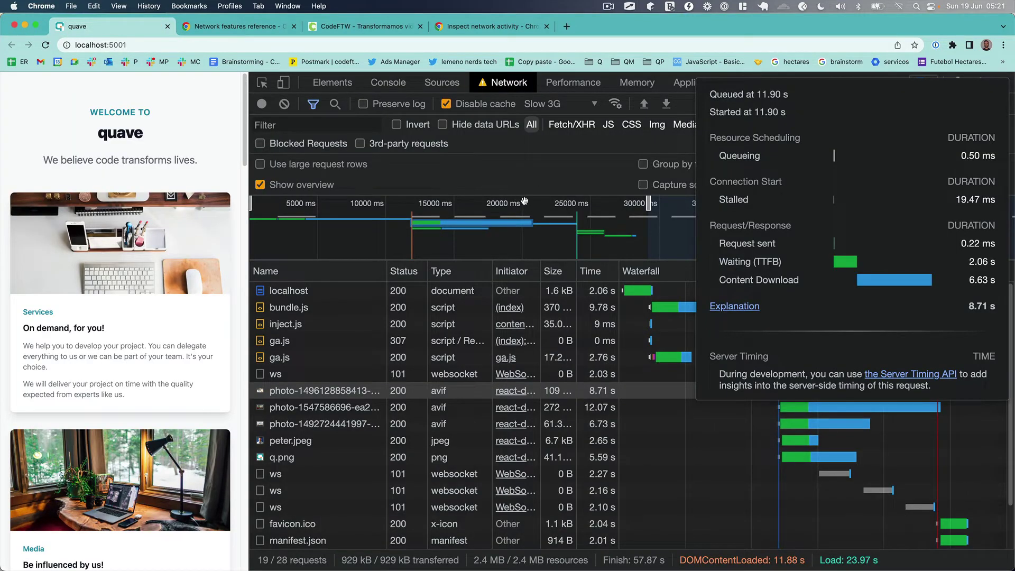
click(643, 185)
click(261, 105)
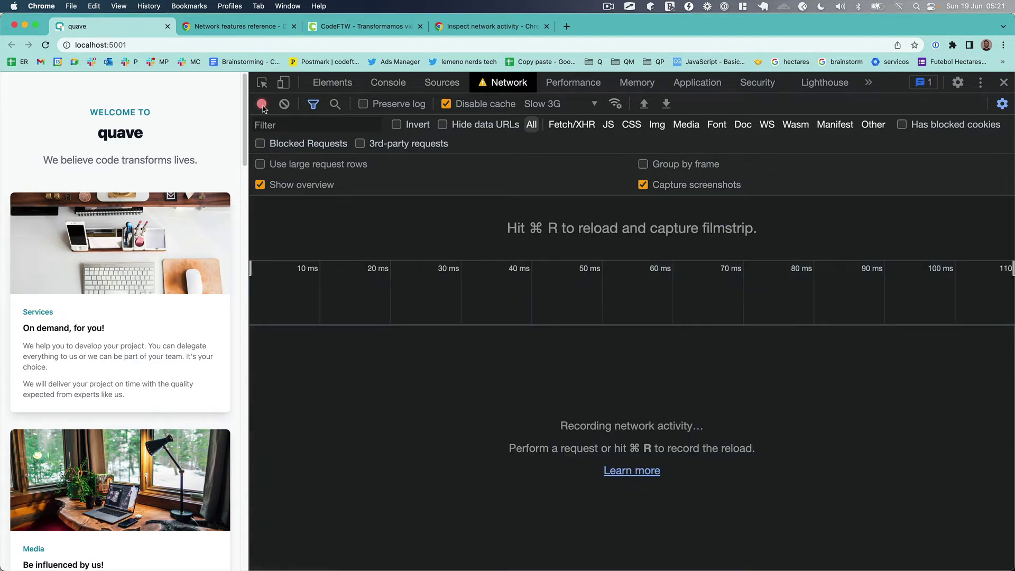
click(46, 46)
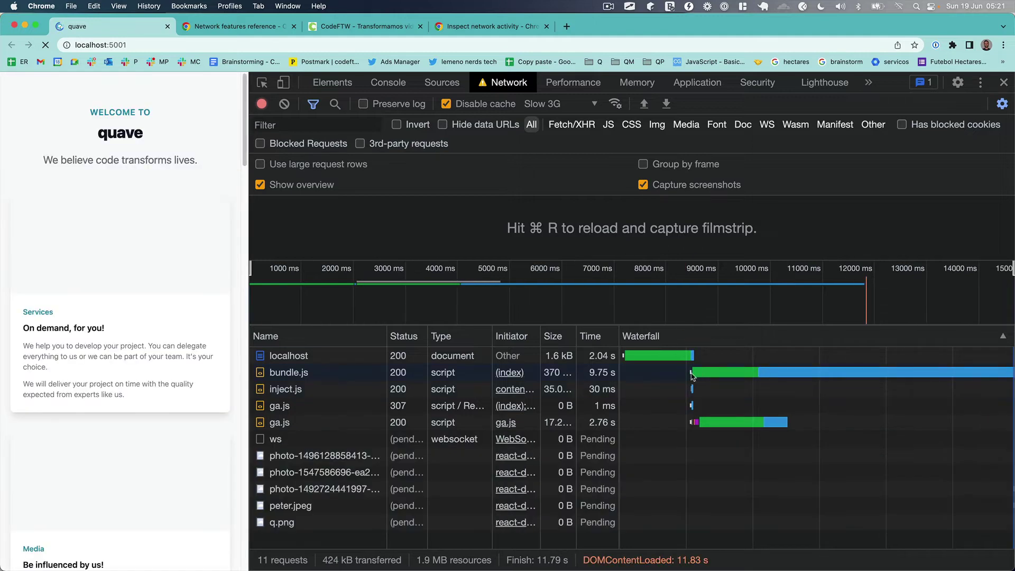
Step: Stop recording and limit the request table to the 13.44 s and 21.65 s filmstrip screenshots in turn
click(482, 293)
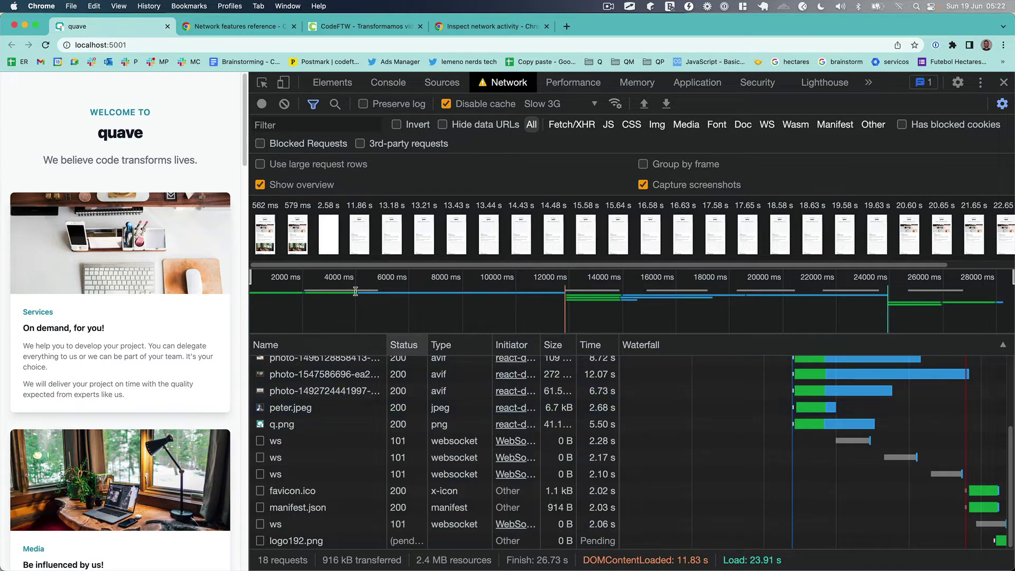
mouse_move(331, 265)
mouse_down()
mouse_move(367, 268)
mouse_move(330, 267)
mouse_up()
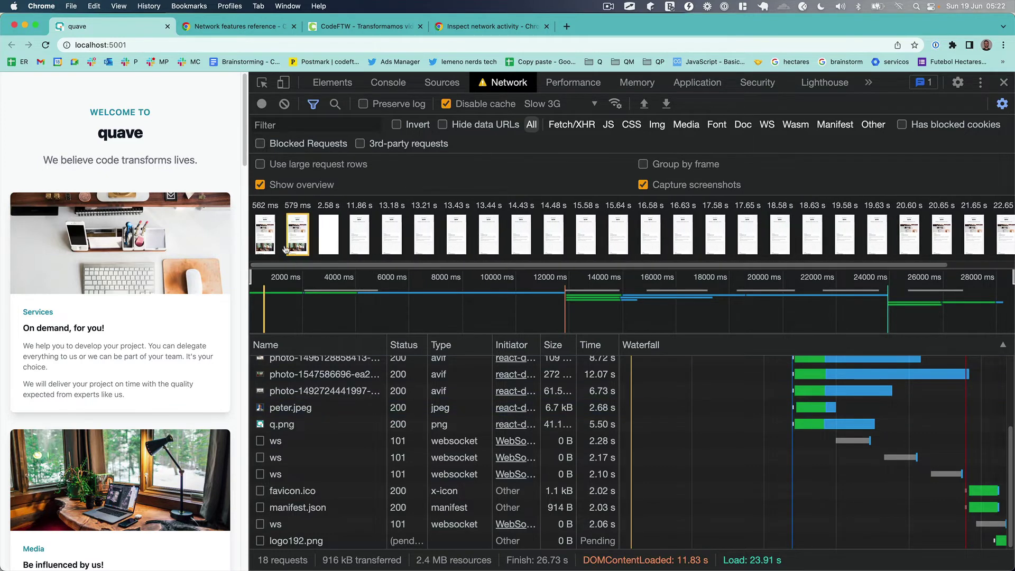
click(400, 229)
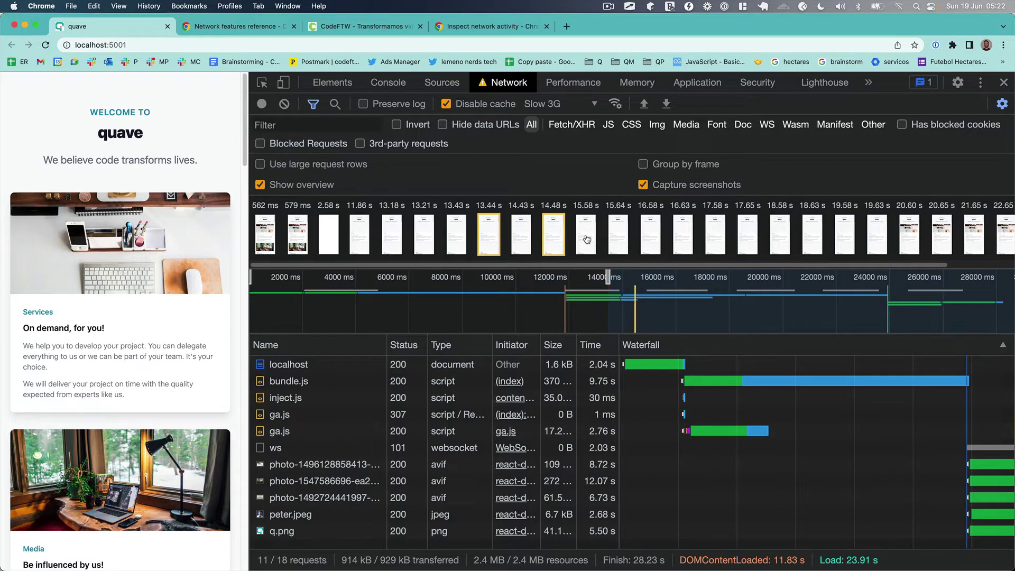
scroll(489, 235, right, 3)
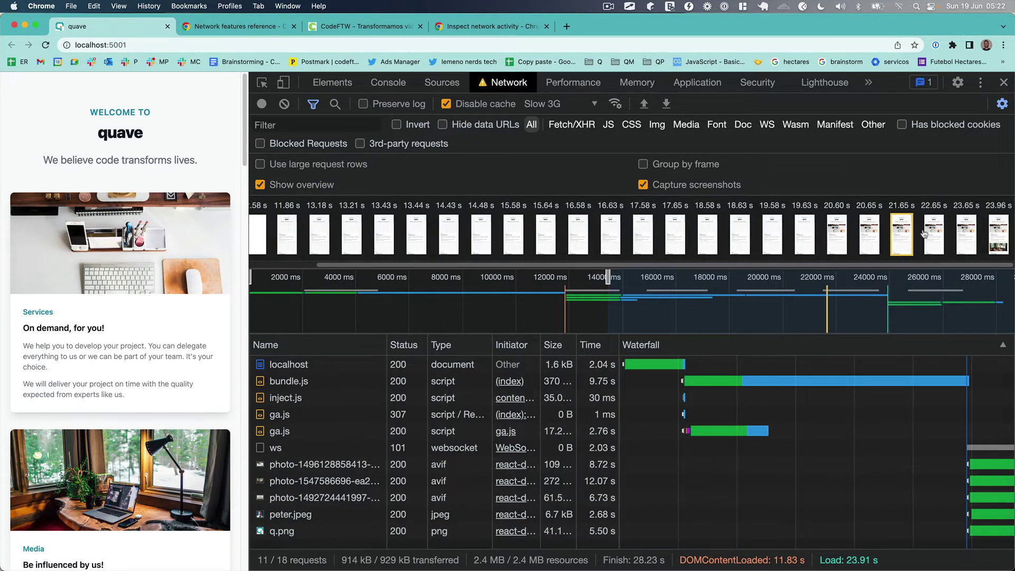
click(926, 234)
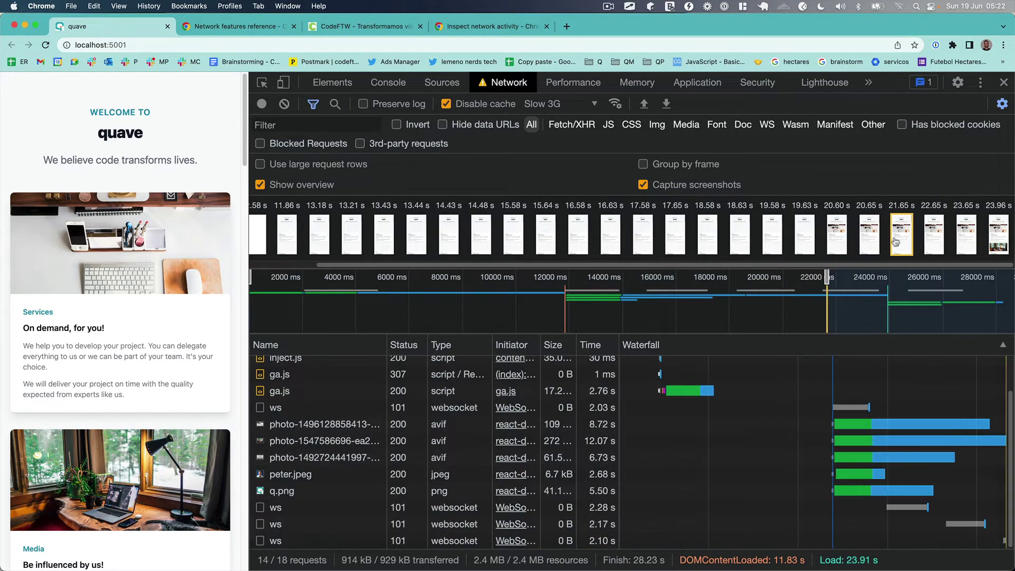
Step: Limit the requests to the 16.63 s screenshot, and enlarge the 16.63 s and 15.58 s screenshots
click(693, 318)
click(610, 228)
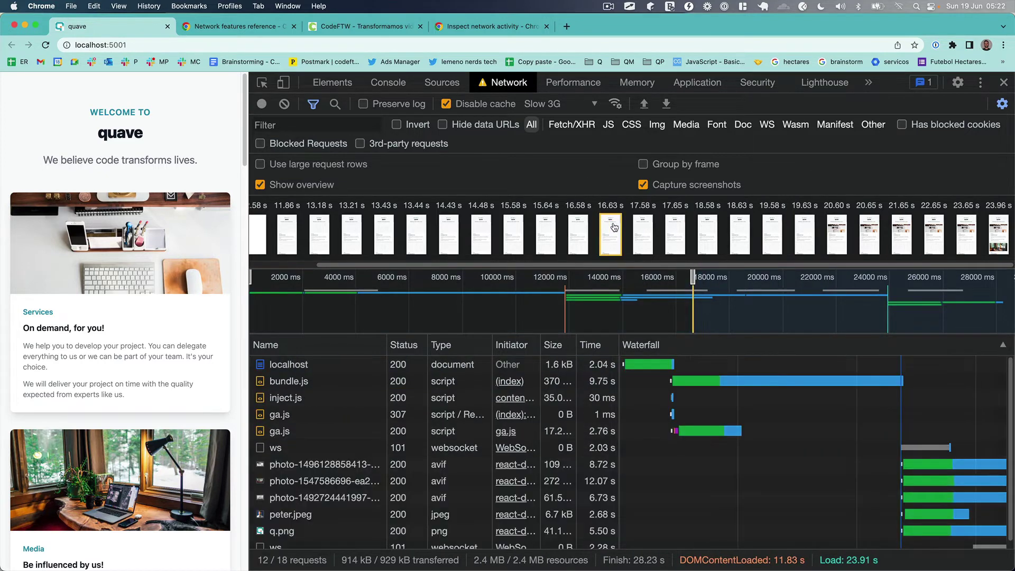
double_click(612, 227)
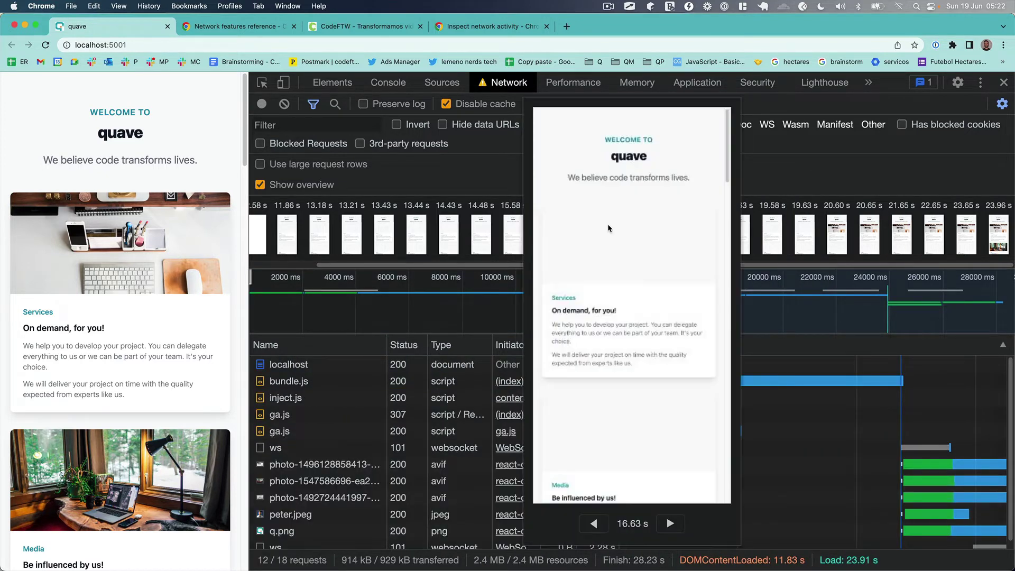
double_click(487, 238)
double_click(514, 230)
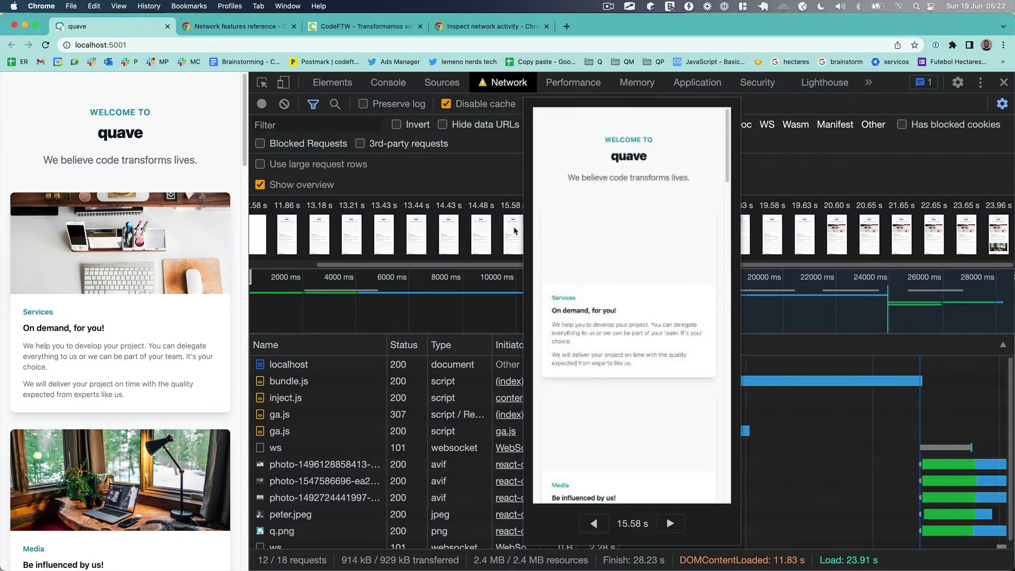
Step: Close the enlarged screenshot and limit the requests to the 13.21 s, 13.43 s and 19.58 s screenshots in turn
click(378, 227)
click(320, 233)
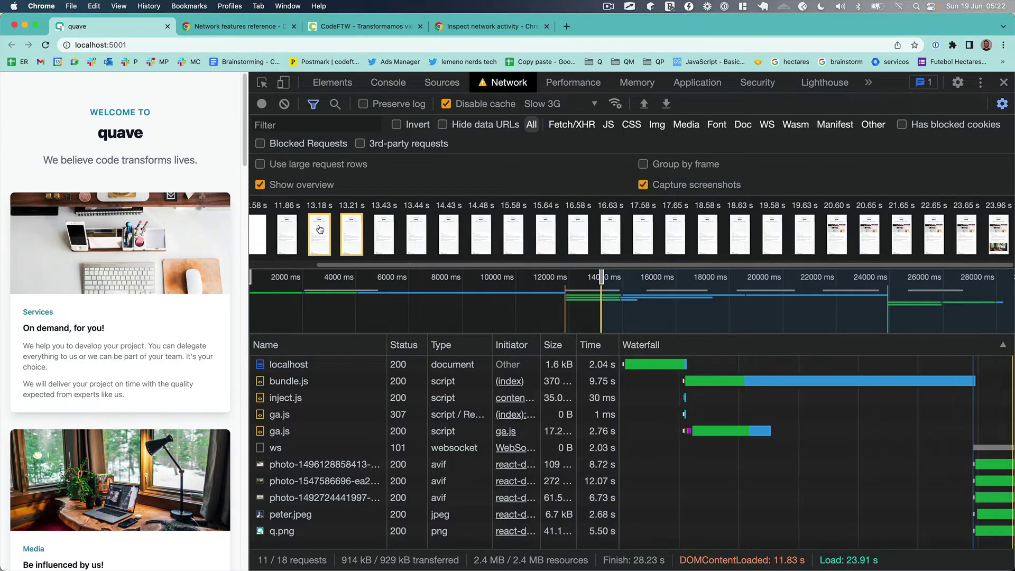
click(376, 236)
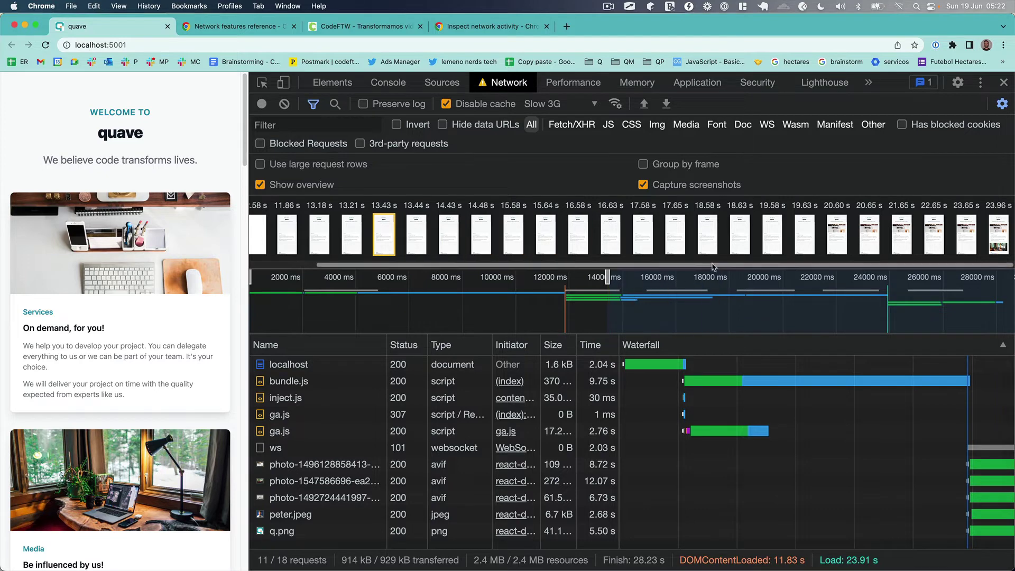
click(707, 235)
click(772, 243)
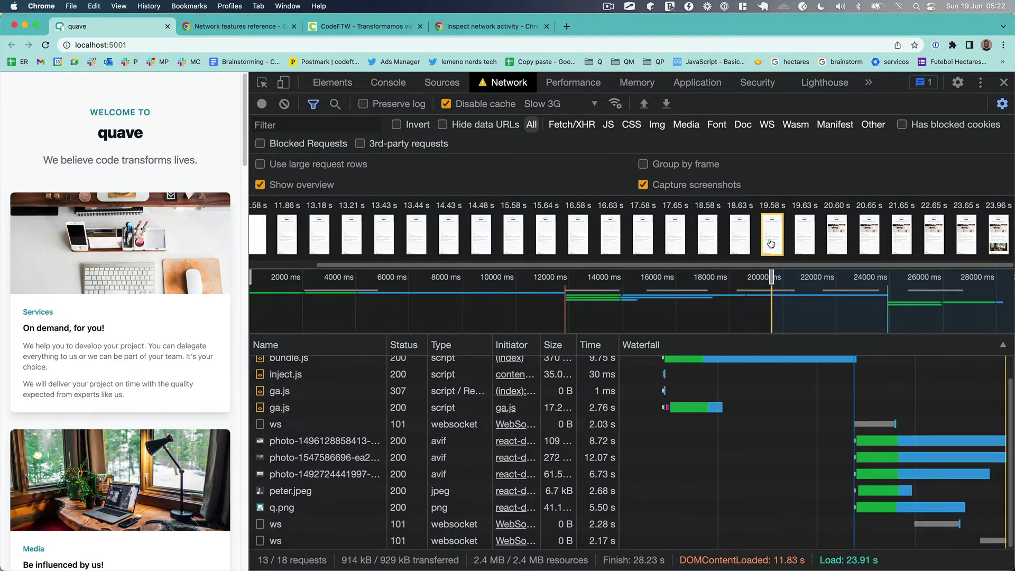
Step: Enlarge the 20.65 s, 19.58 s and 11.86 s screenshots to compare how the page content loads
double_click(875, 232)
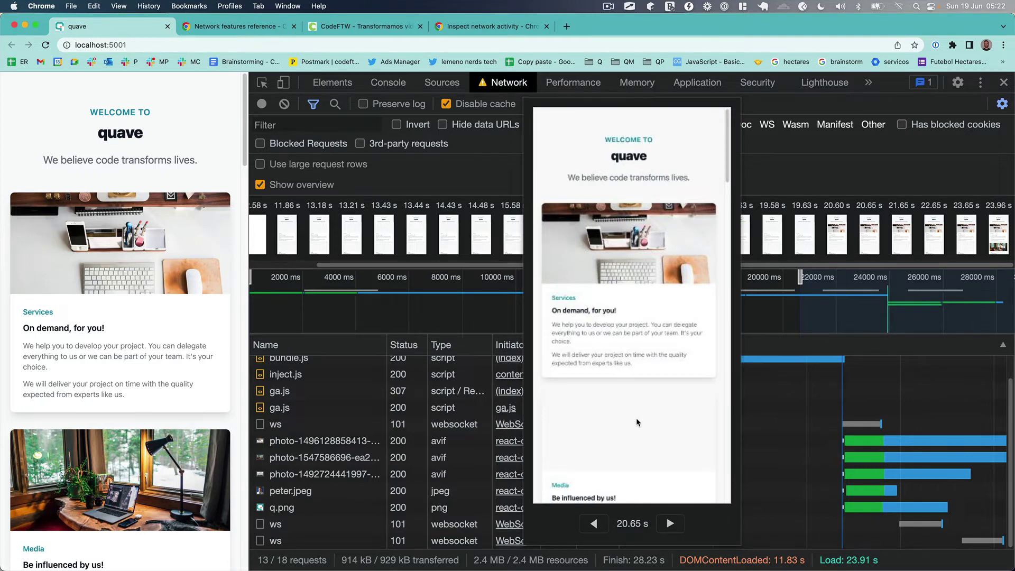
click(840, 242)
double_click(772, 235)
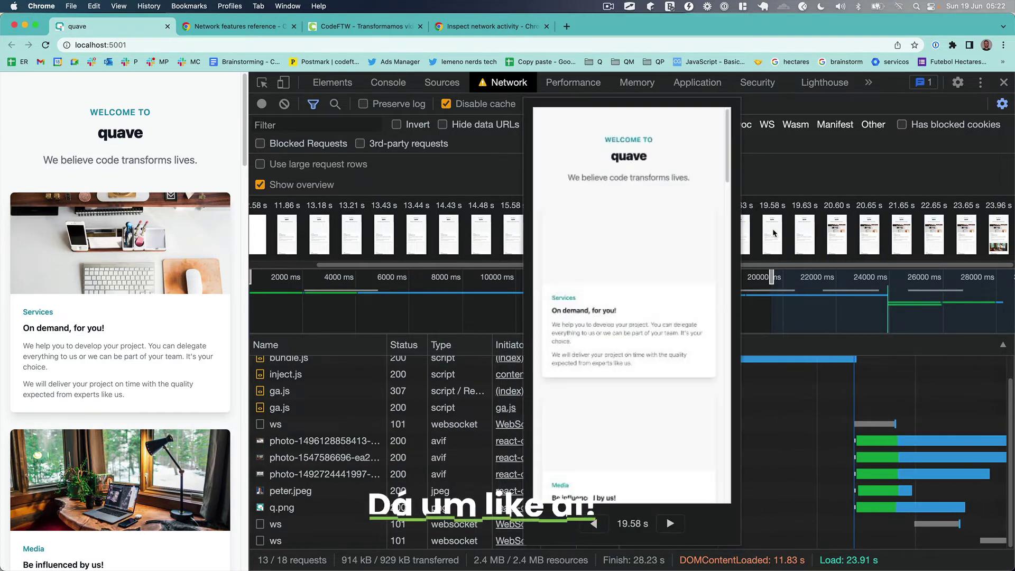
click(279, 230)
double_click(284, 234)
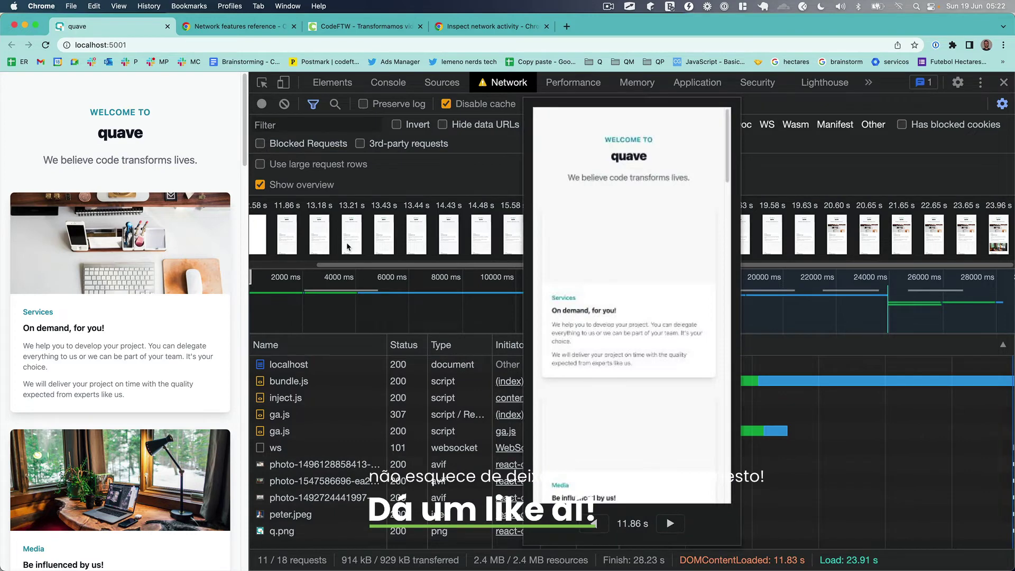
Step: Enlarge the 20.60 s screenshot, close it and return the filmstrip to its beginning
click(347, 242)
double_click(847, 246)
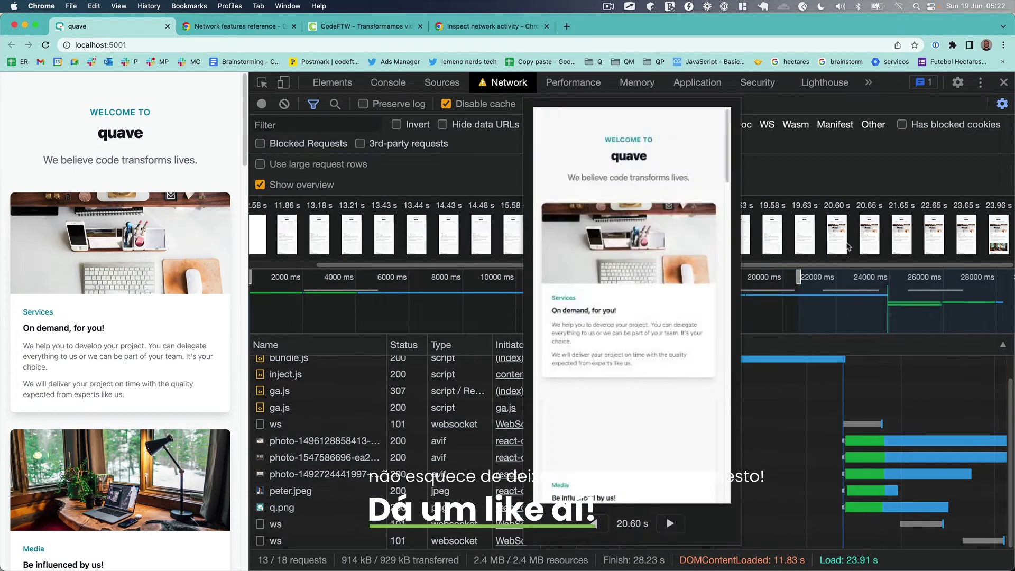
click(793, 256)
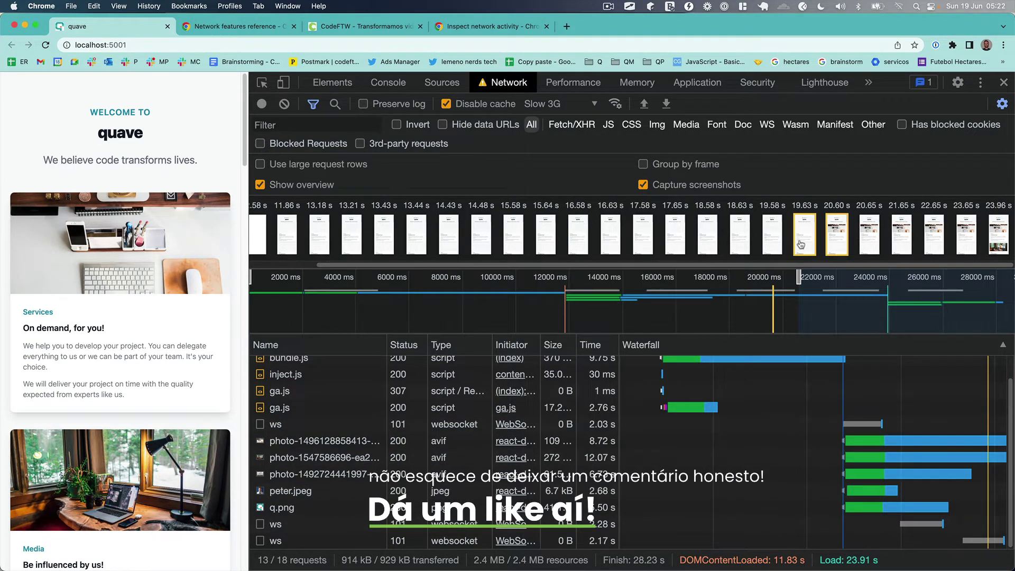
drag(545, 267, 402, 261)
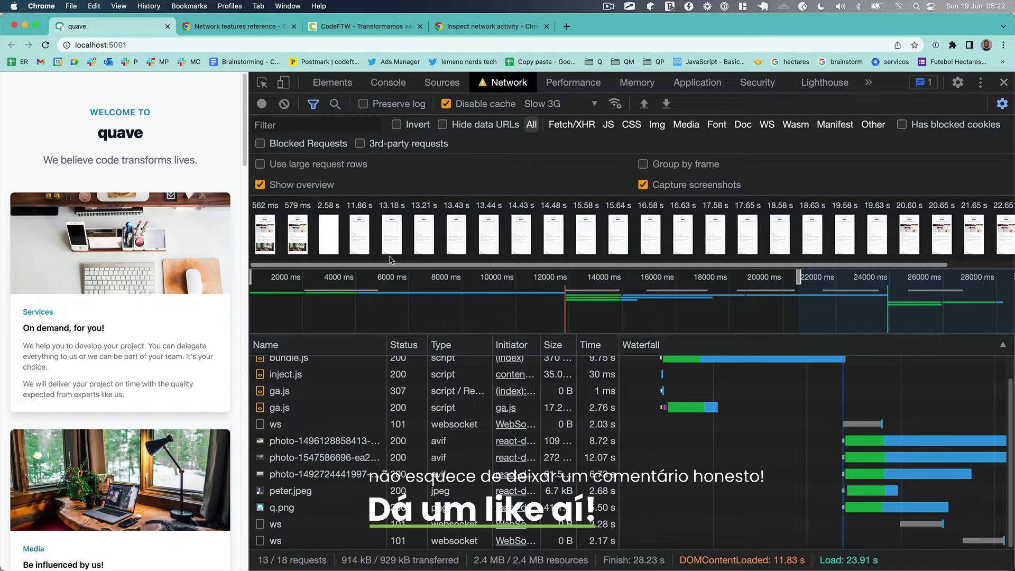
Step: Limit the requests to the 579 ms screenshot, enlarge the blank 2.58 s screenshot and close it
click(323, 239)
double_click(305, 238)
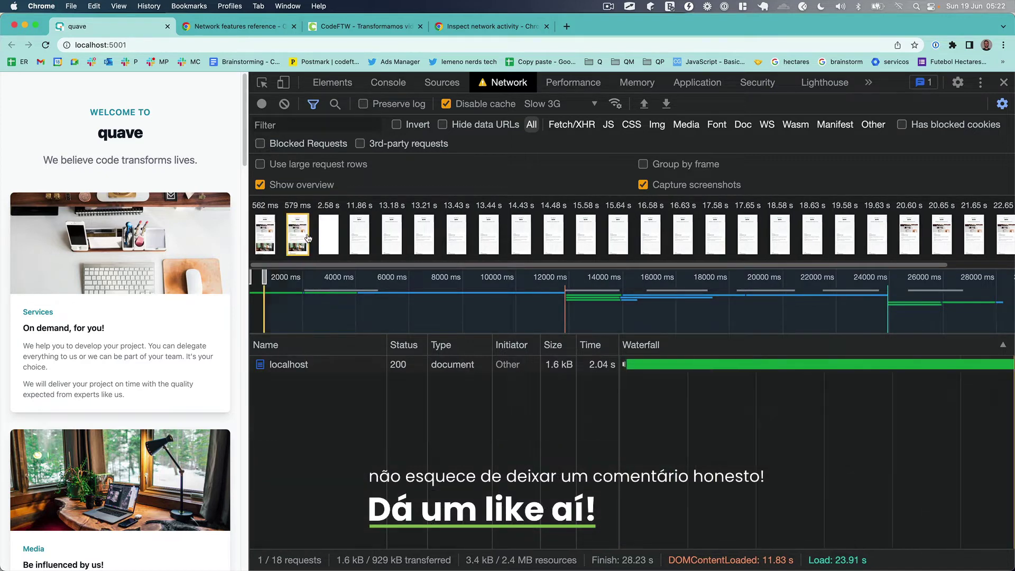
click(317, 237)
double_click(328, 235)
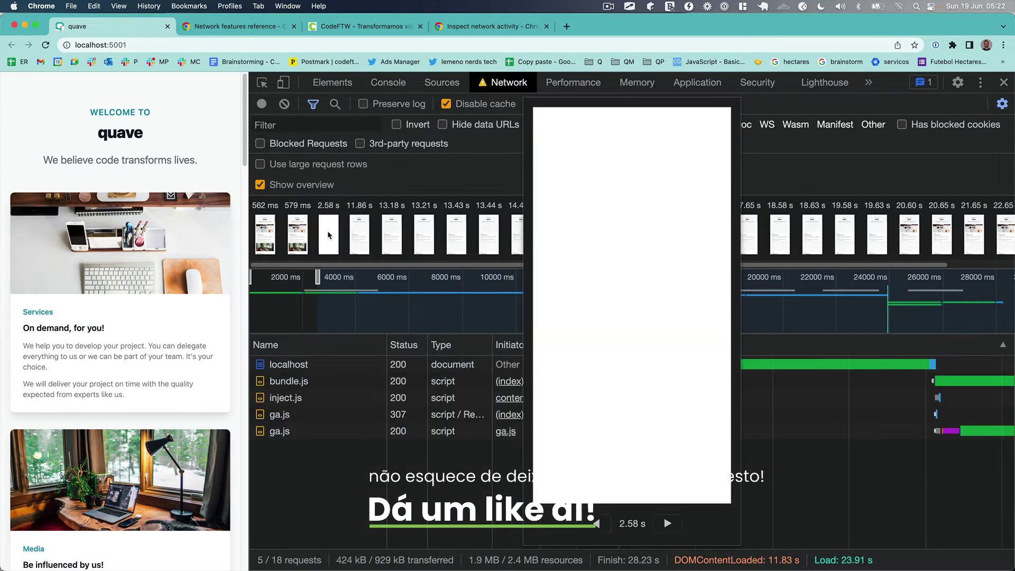
click(328, 230)
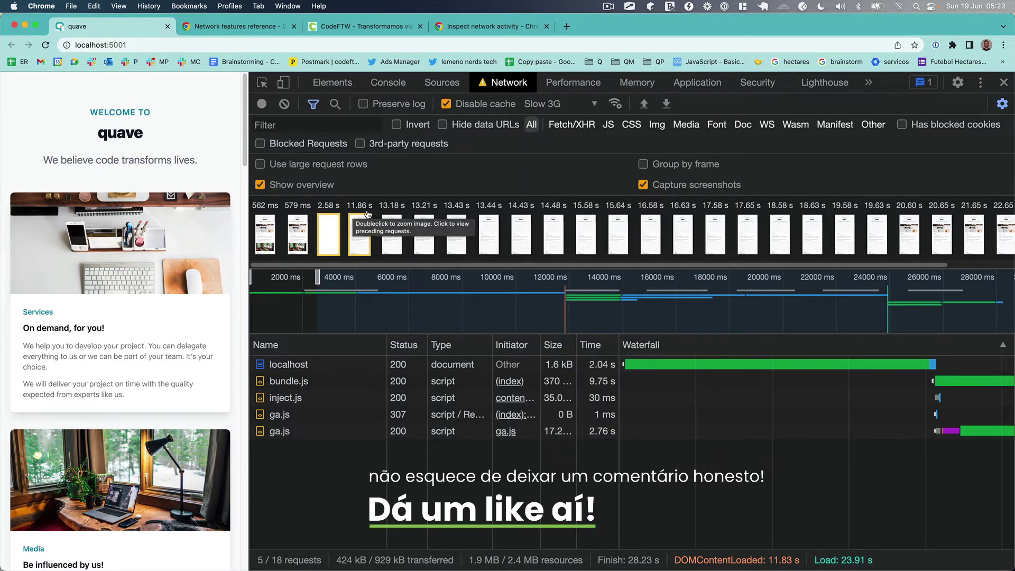
Step: Compare the 2.58 s and 11.86 s screenshots enlarged, and limit the requests to those preceding the 11.86 s one
double_click(345, 228)
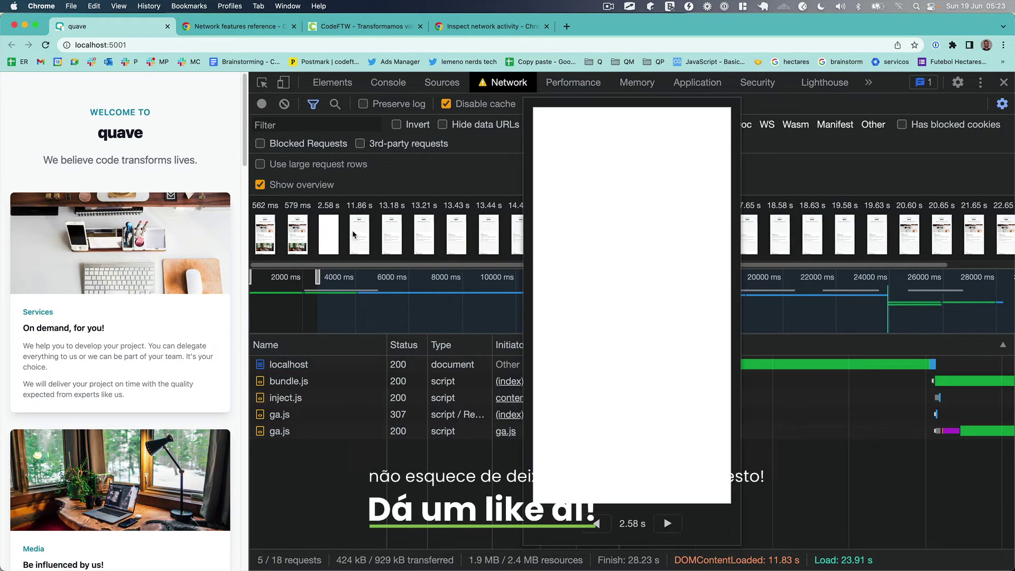
click(347, 226)
double_click(351, 218)
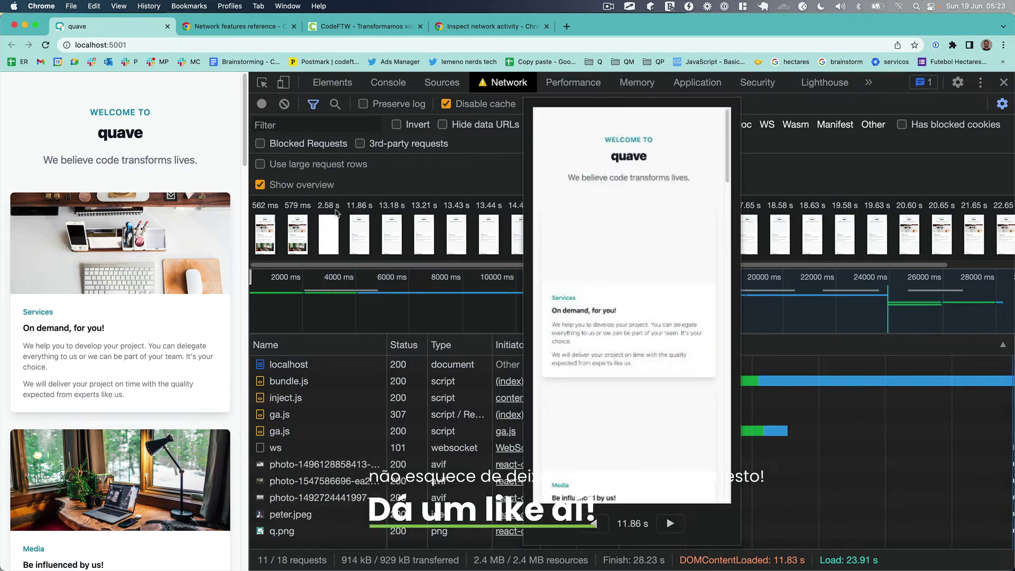
click(336, 214)
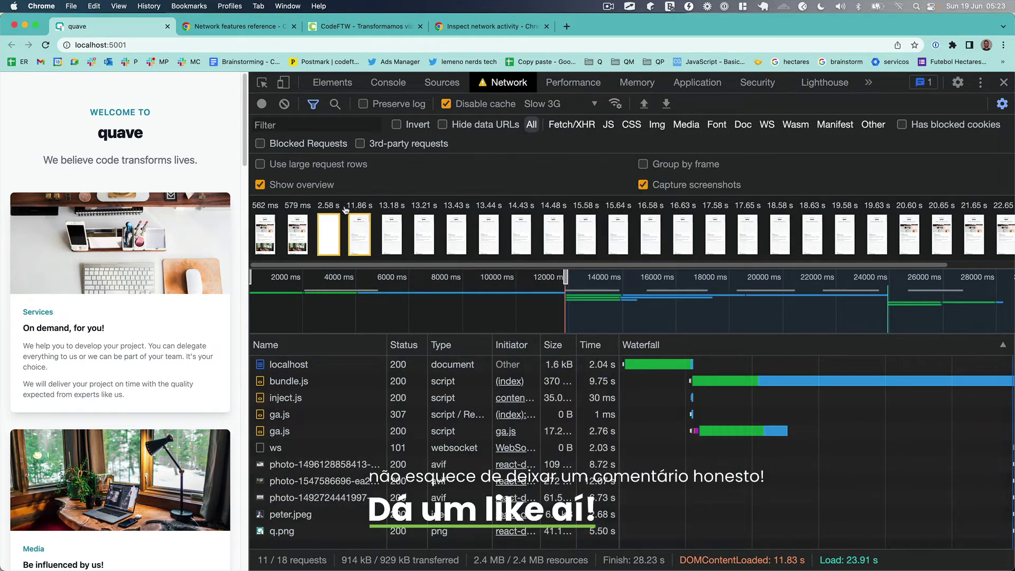
double_click(355, 225)
click(336, 228)
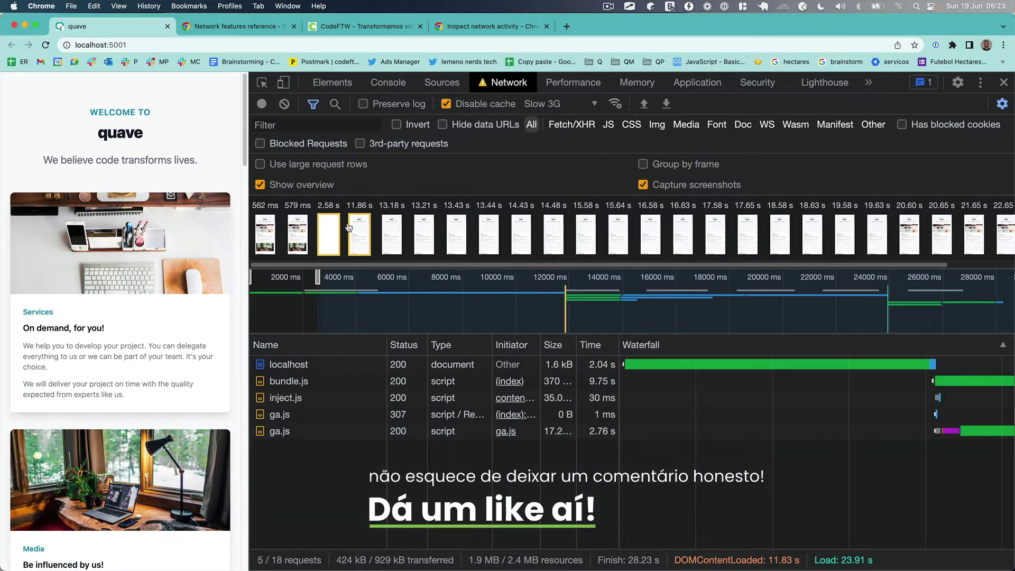
double_click(358, 226)
click(357, 221)
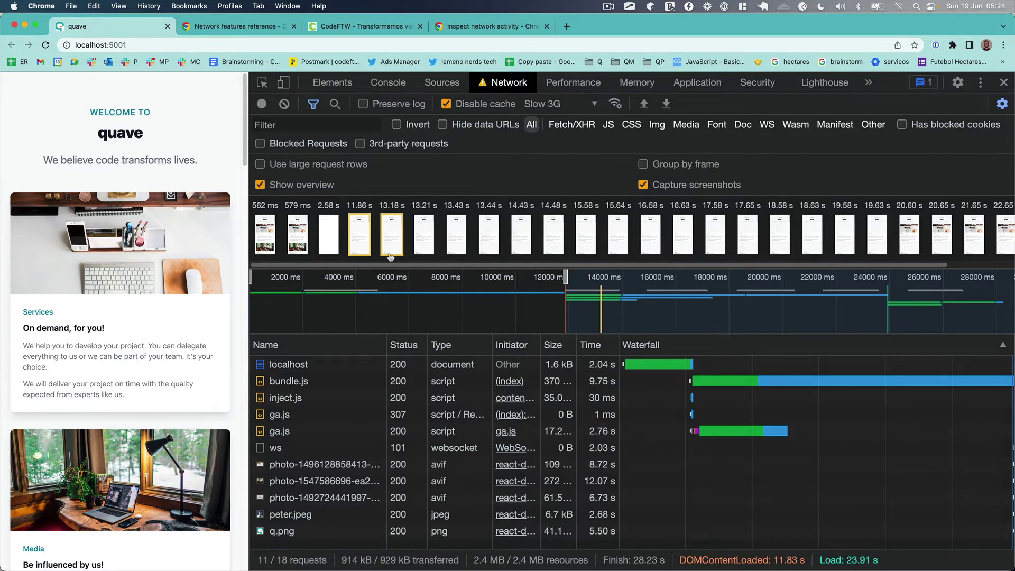
Step: Filter the request list by the text "png"
click(342, 125)
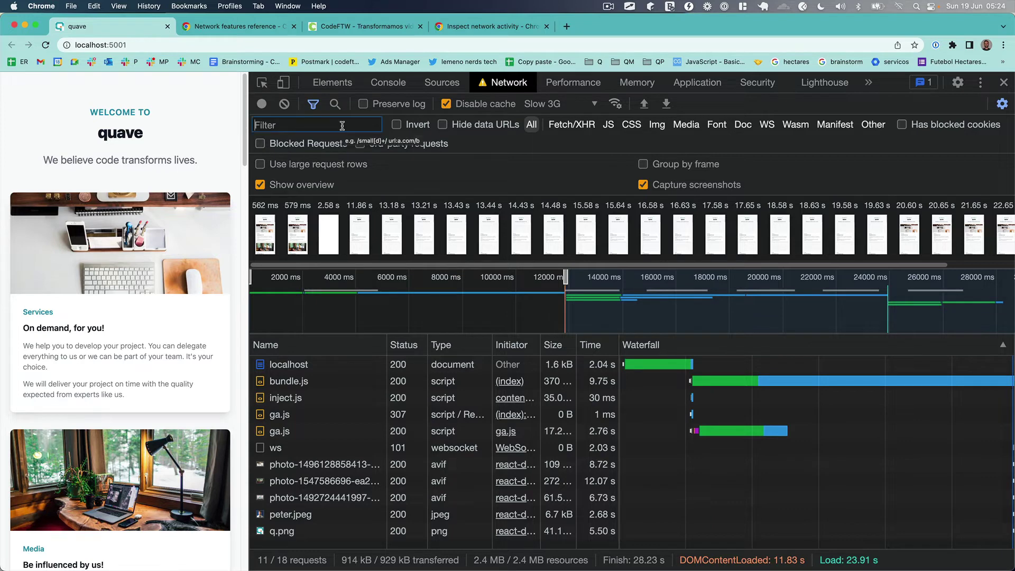
text(priority:)
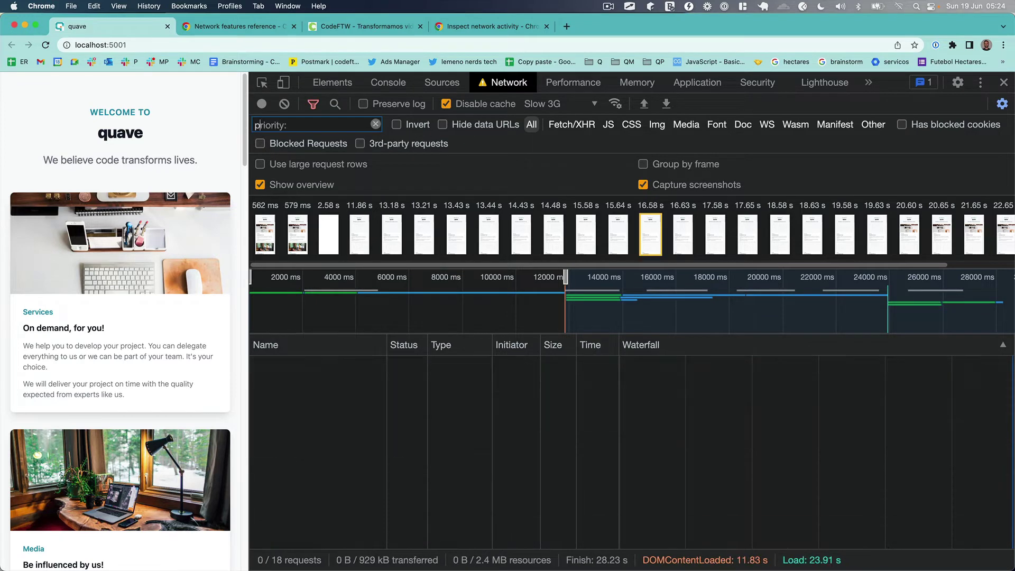
text(ng)
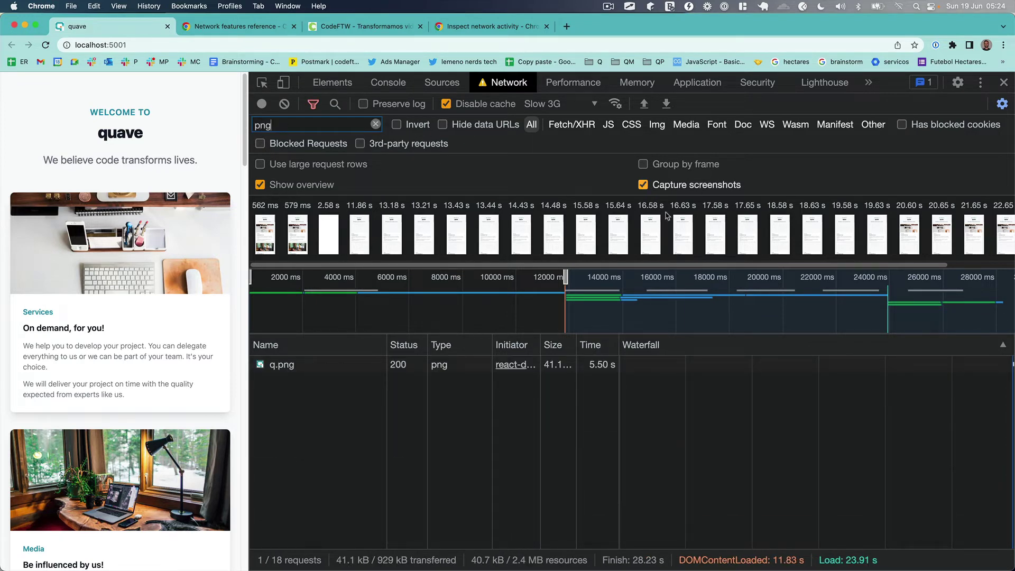
key(ctrl+super+space)
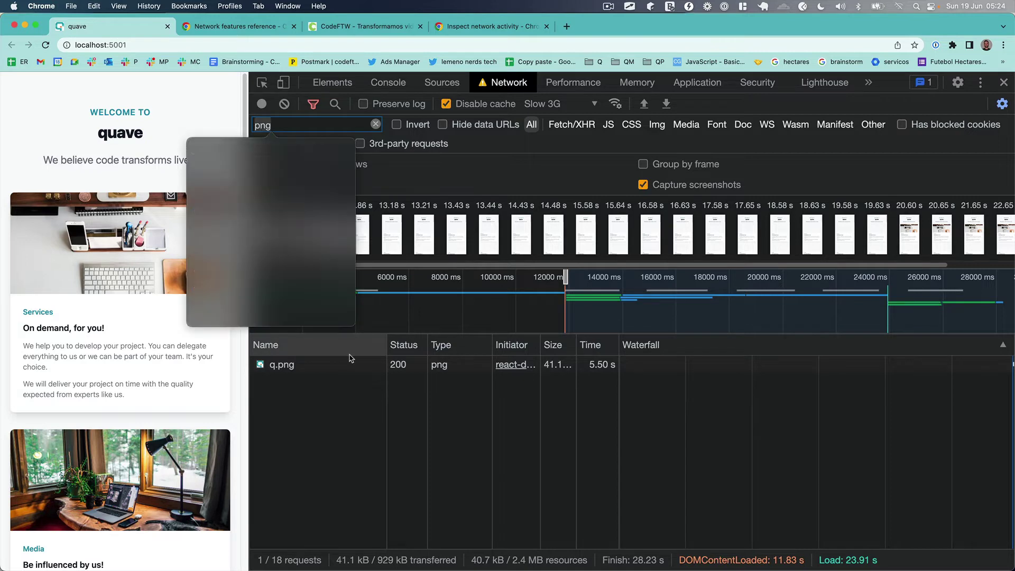
key(Escape)
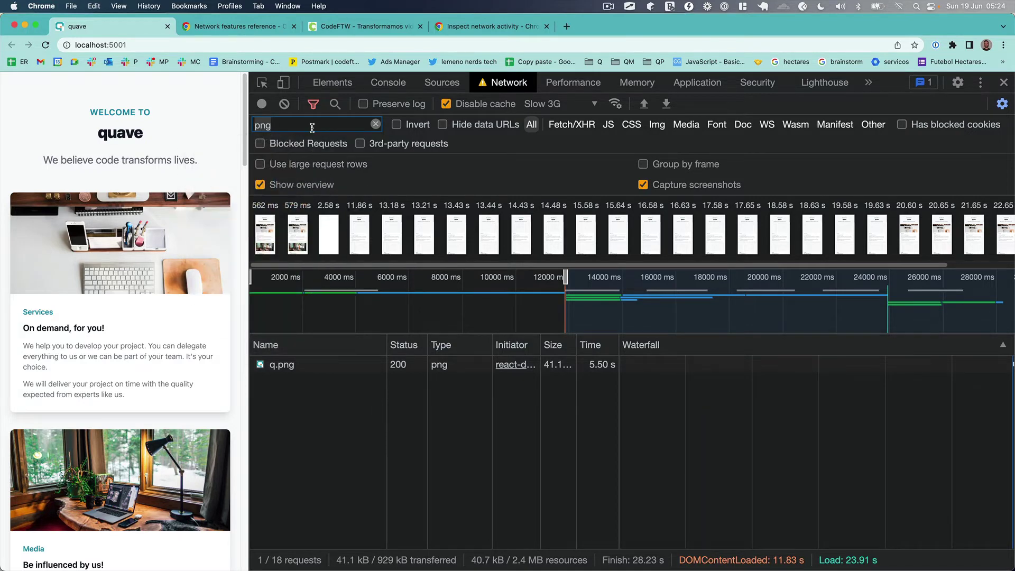
Step: Replace the filter text with "css" to check for stylesheet requests, and clear the filter
key(BackSpace)
key(BackSpace)
key(BackSpace)
text(css)
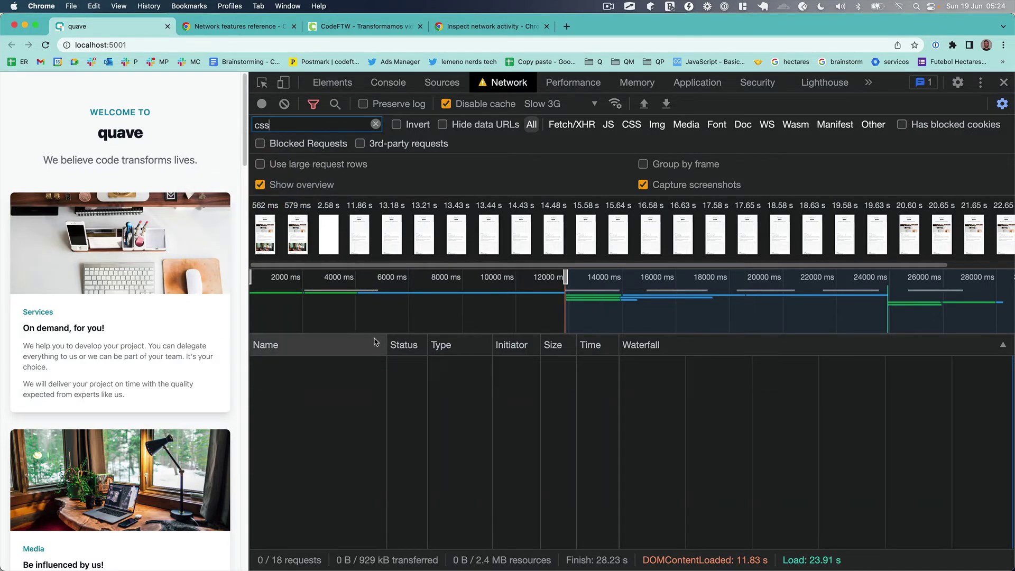
key(BackSpace)
key(BackSpace)
key(BackSpace)
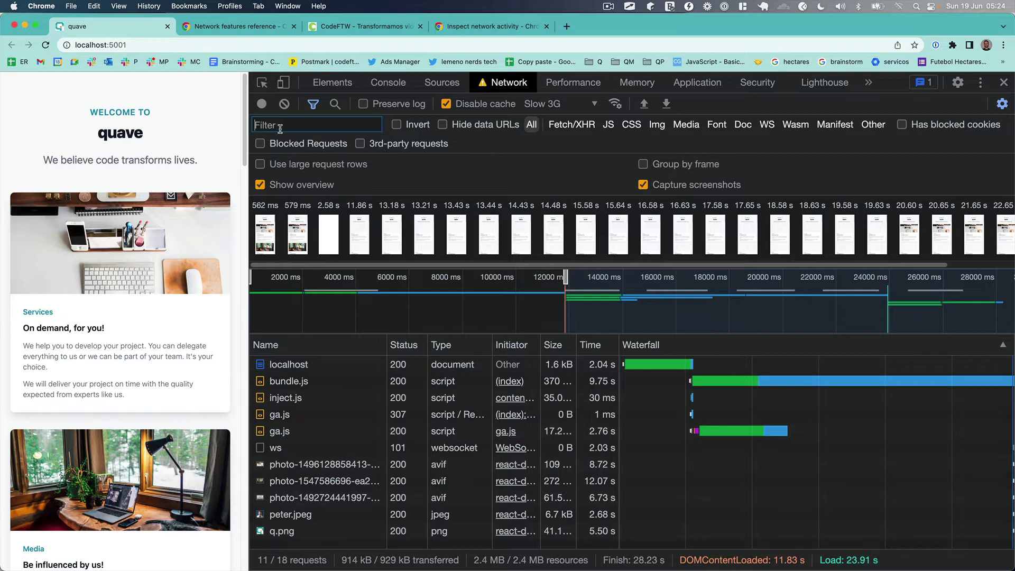
Step: Filter the request list by the text "js" and clear the filter
text(js)
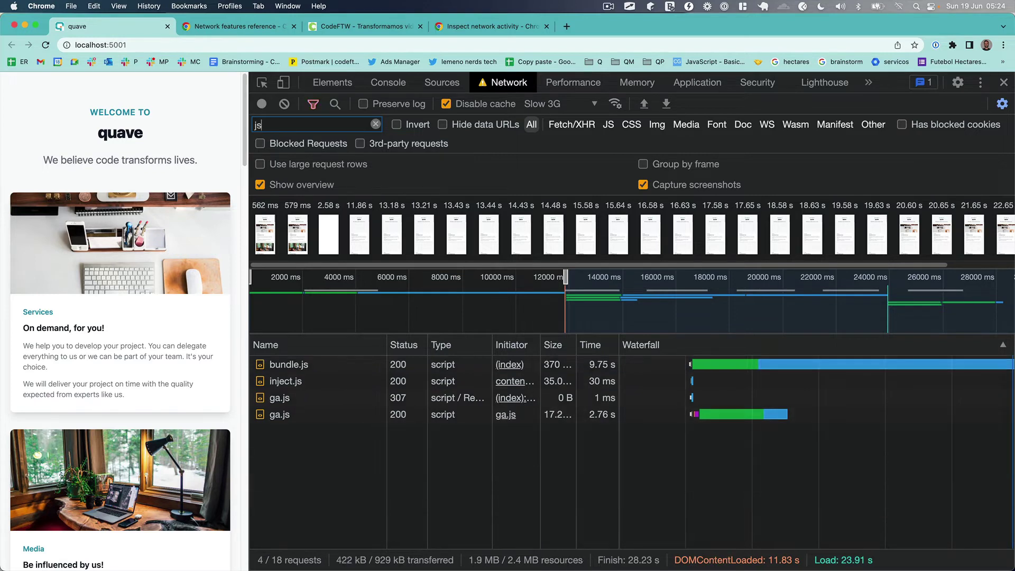
key(BackSpace)
key(BackSpace)
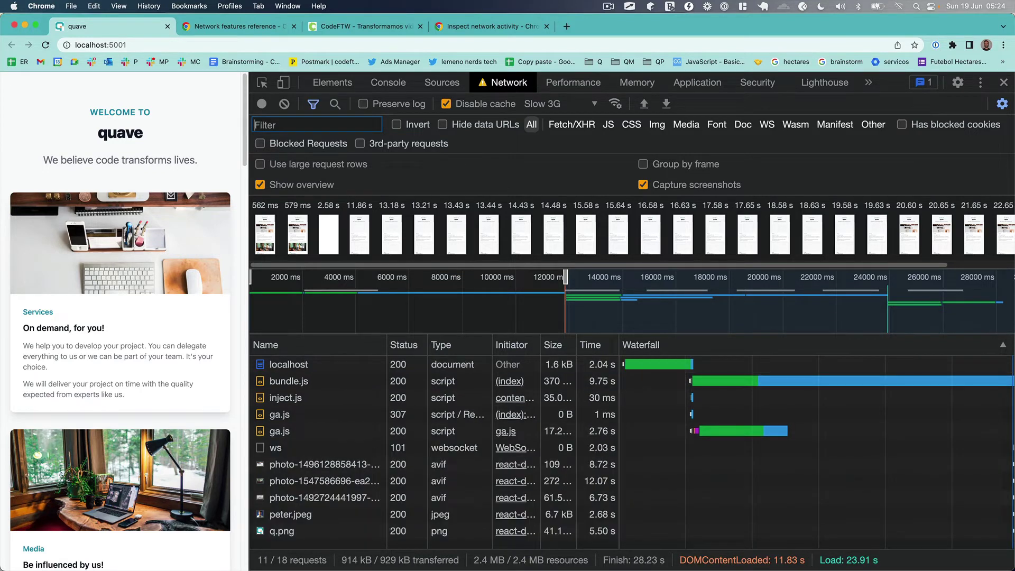
Step: Show only the JS, CSS, Img, Media, Font, Doc and WS request types in turn
click(611, 129)
click(631, 126)
click(656, 126)
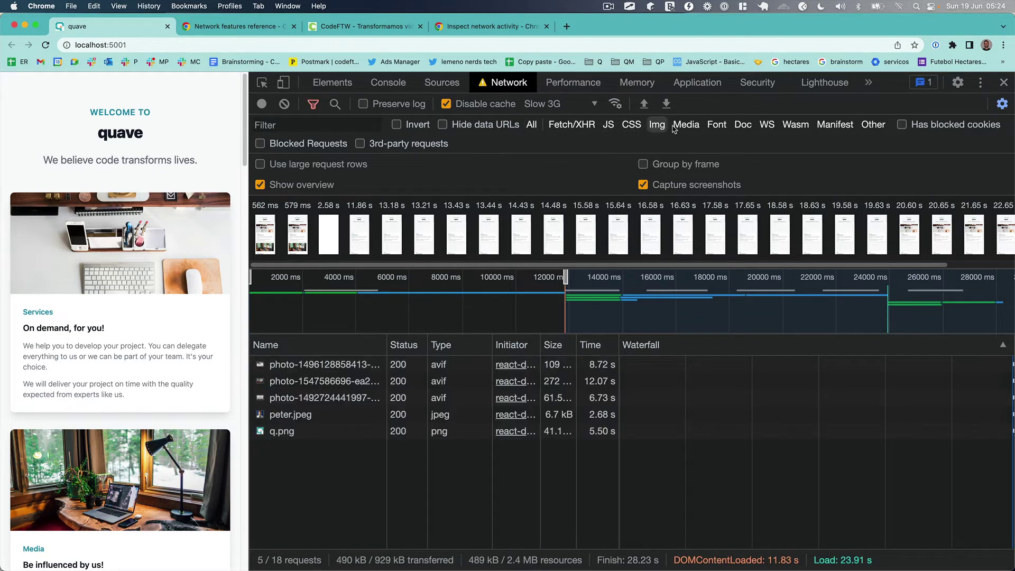
click(686, 126)
click(716, 126)
click(742, 127)
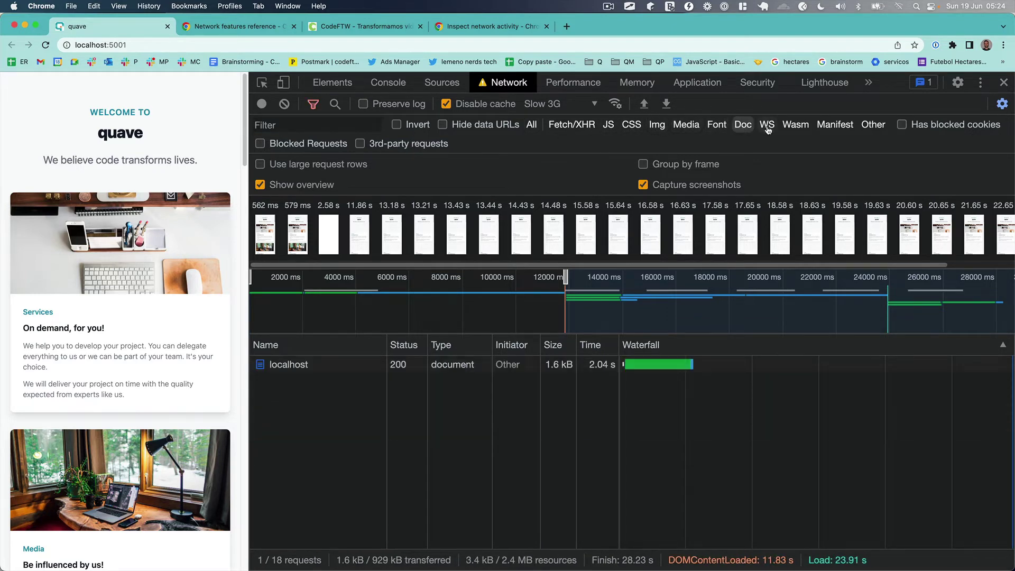
click(767, 126)
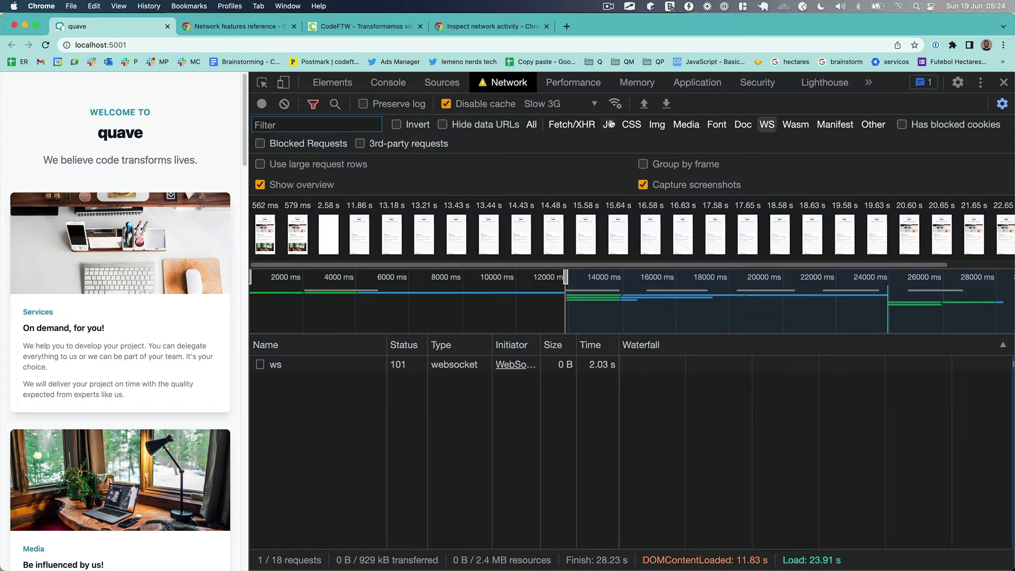
Step: Check the Fetch/XHR, Wasm and WS request types, and leave the list limited to JS requests
click(579, 126)
click(791, 126)
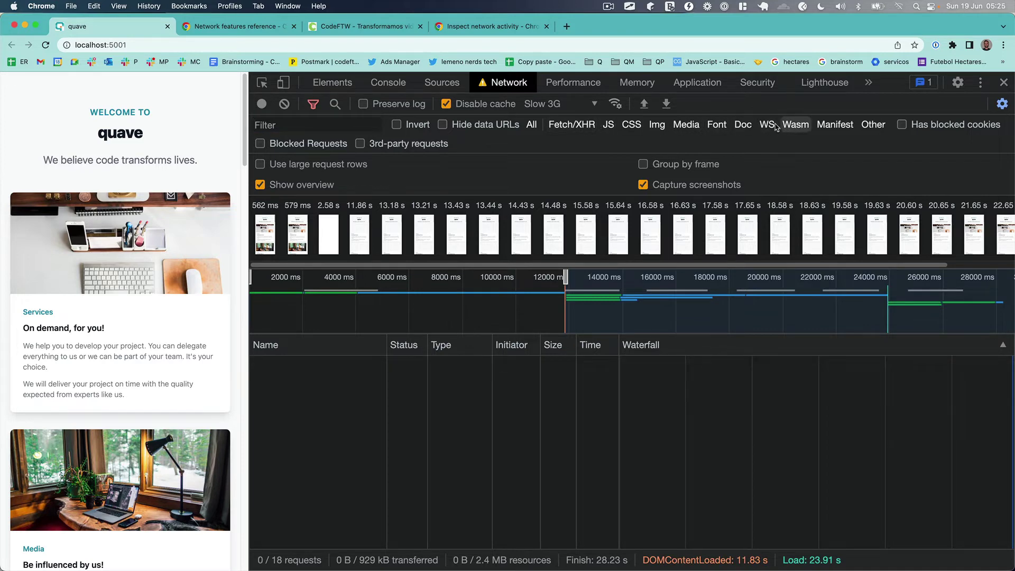
click(767, 127)
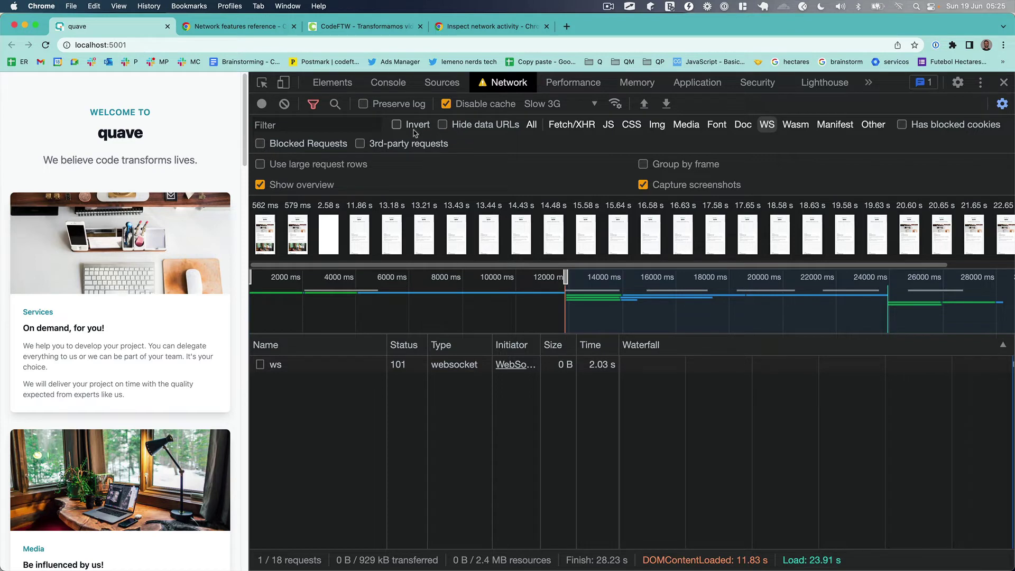
click(570, 126)
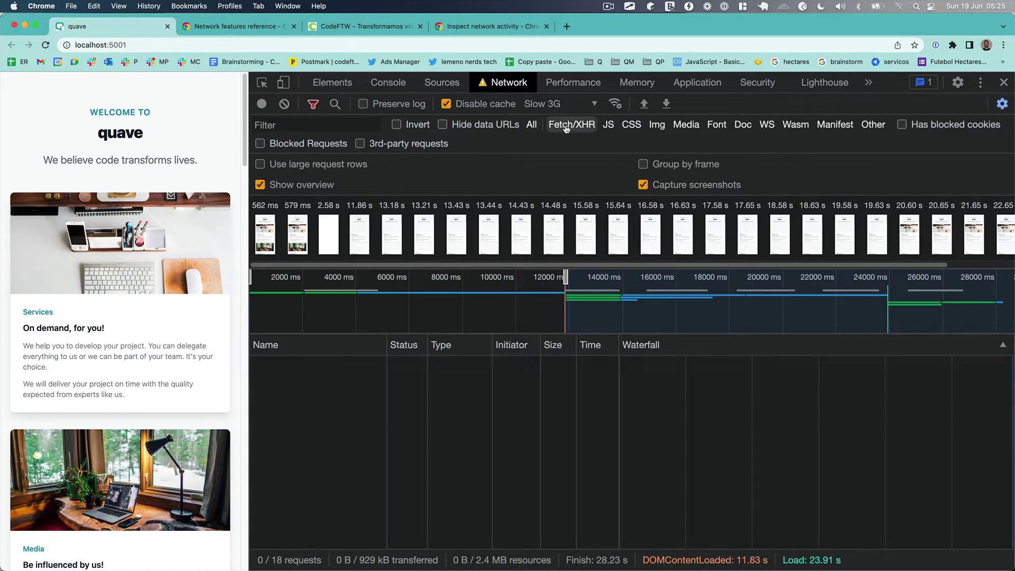
click(608, 126)
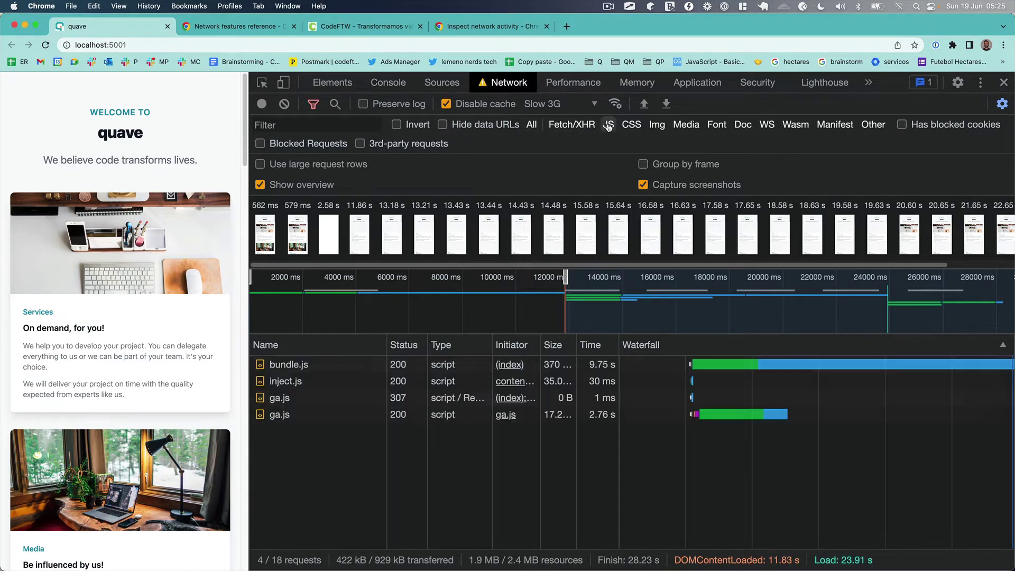
Step: View the headers of the bundle.js request, close its details and reopen them
click(308, 366)
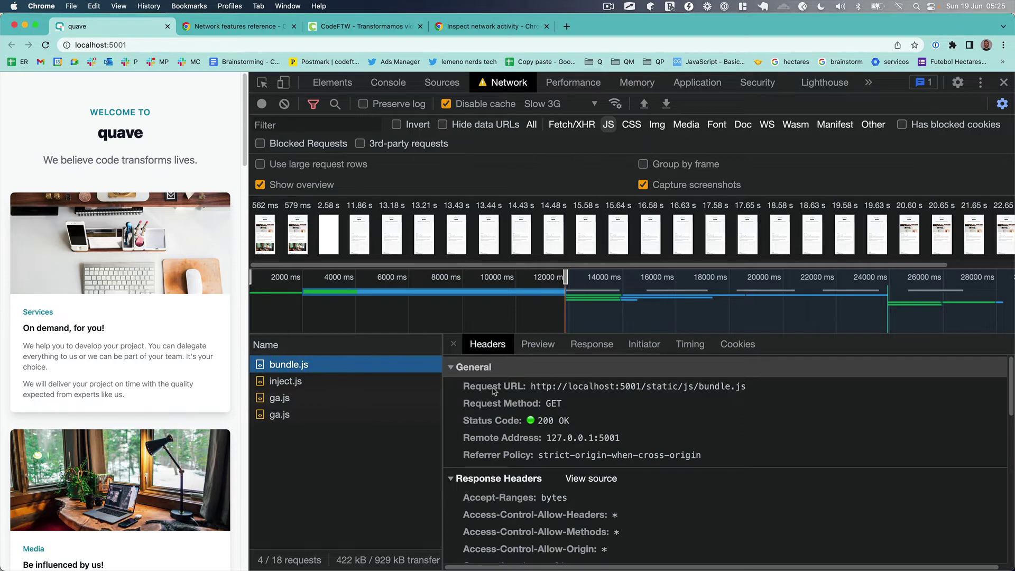
click(453, 344)
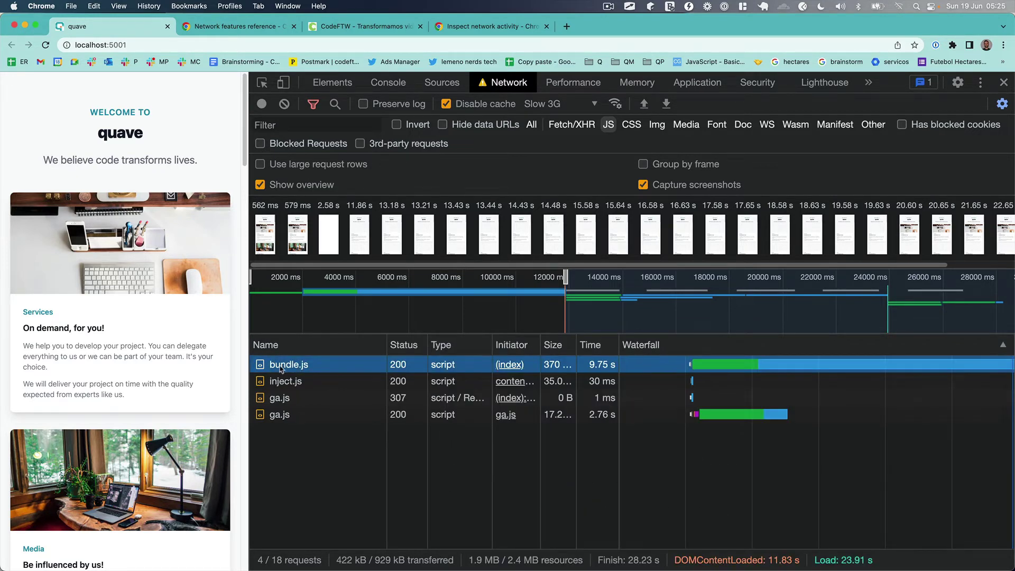
click(297, 366)
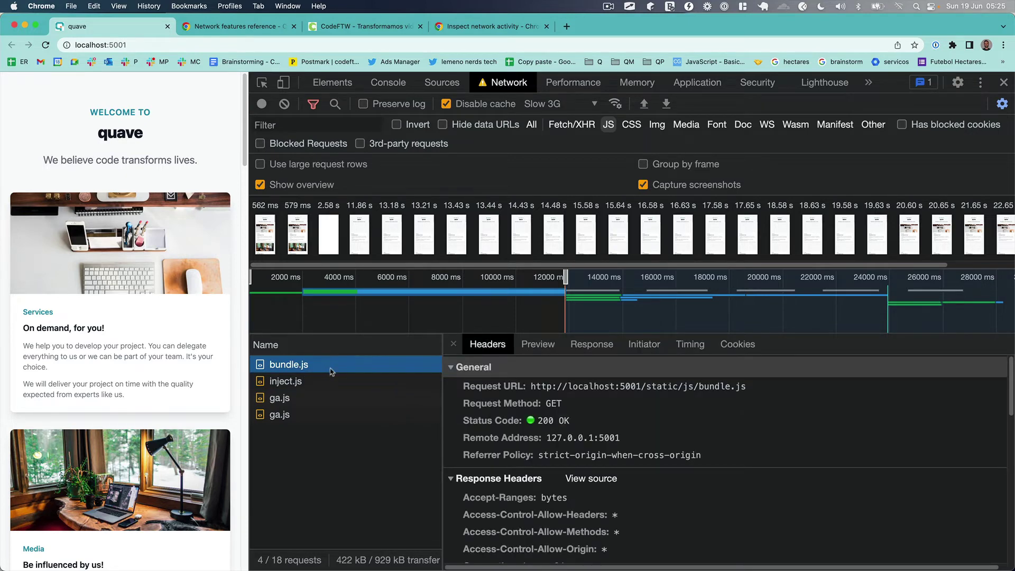
Step: Preview the bundle.js code, looking through its webpack modules, and view its raw response
click(533, 348)
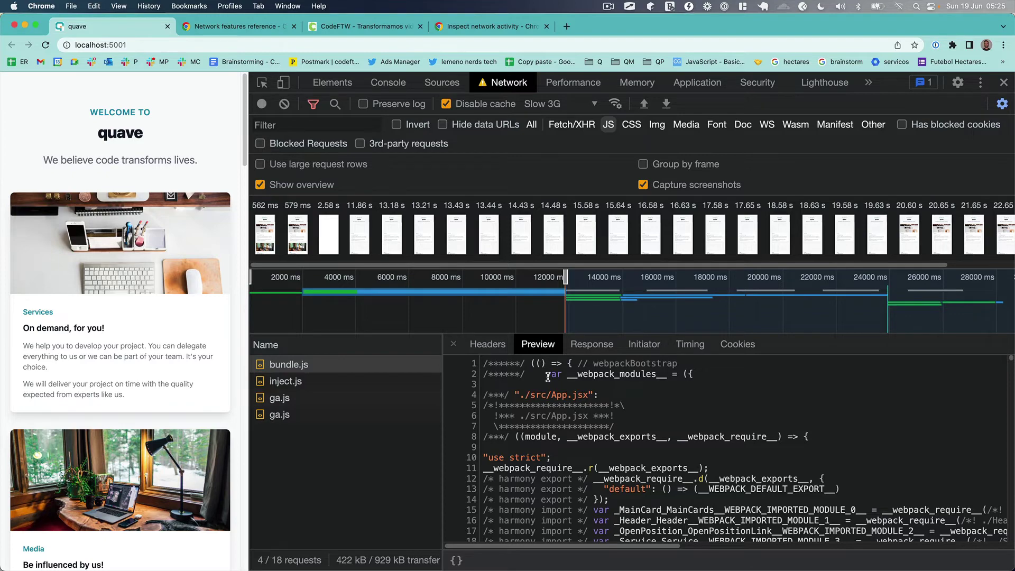
drag(548, 376, 634, 433)
scroll(632, 427, down, 20)
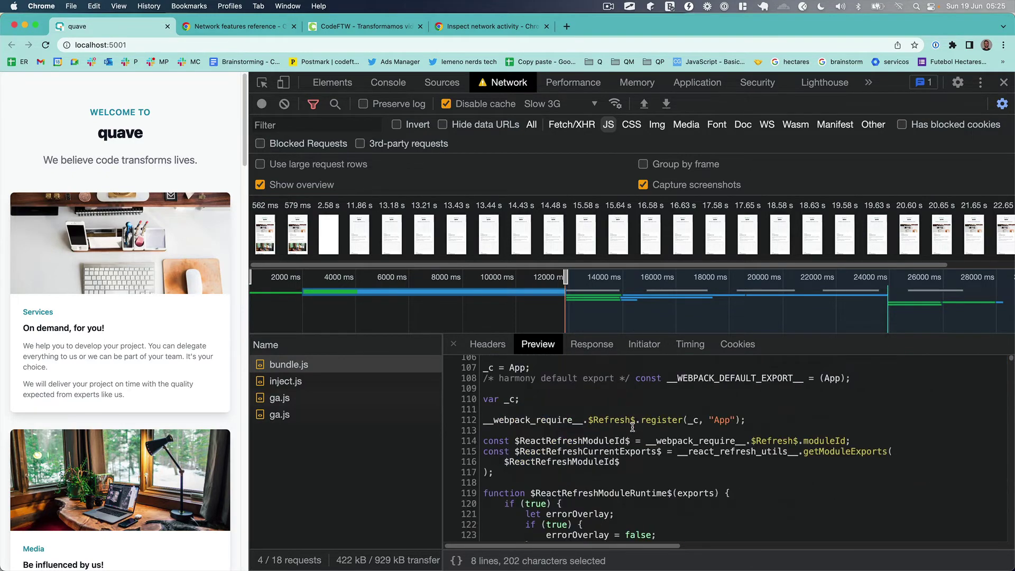
scroll(633, 427, up, 20)
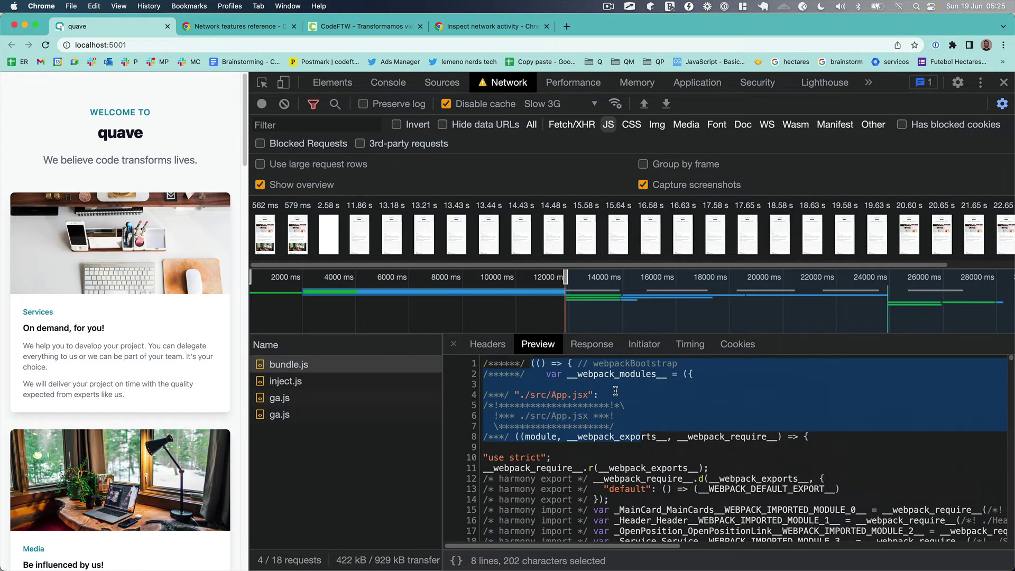
click(593, 346)
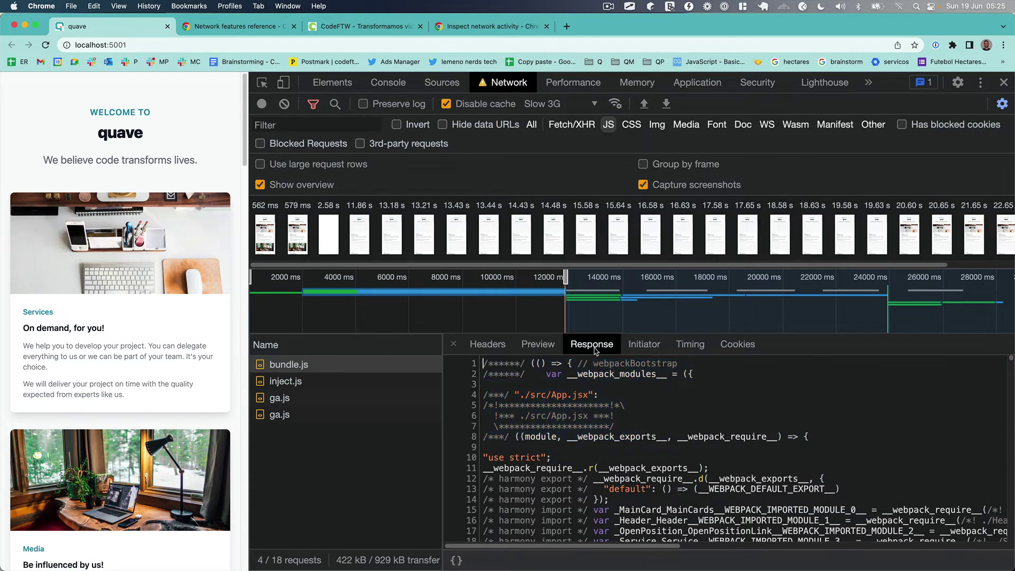
Step: Examine bundle.js's initiator chain from localhost:5001 down to the ws and q.png requests, and show the request's timing breakdown
click(642, 346)
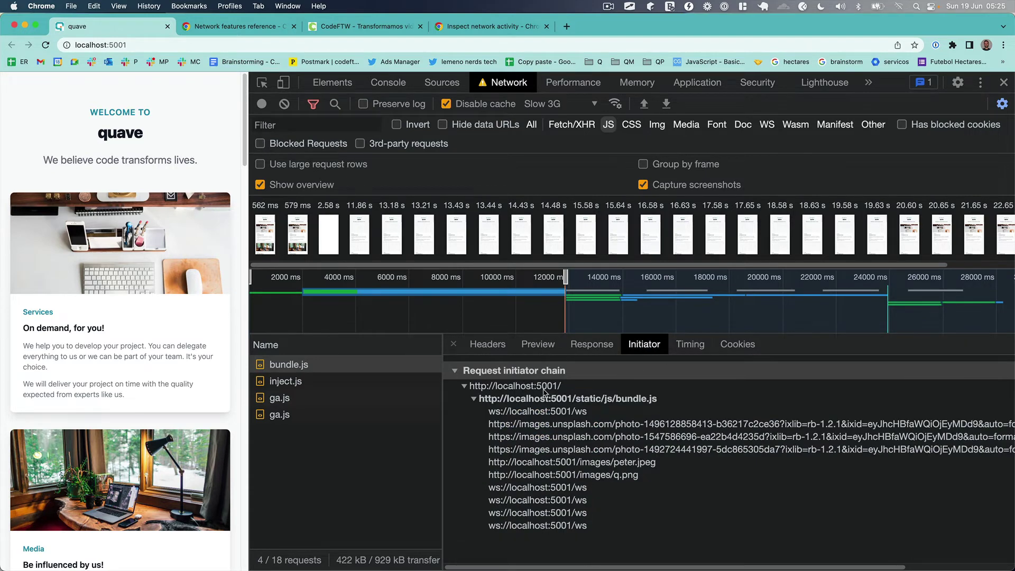
click(486, 388)
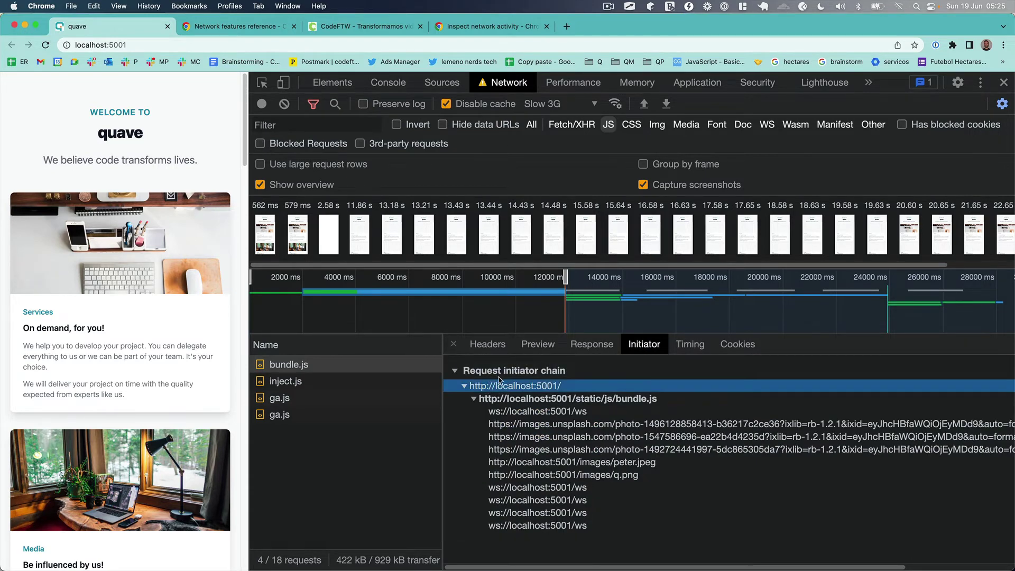
click(564, 401)
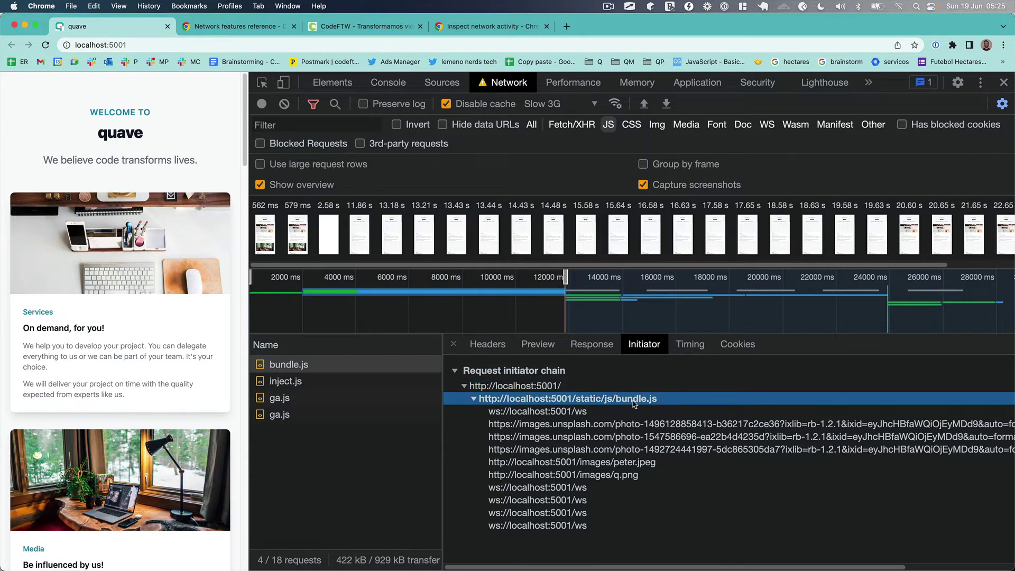
click(605, 412)
click(534, 399)
click(577, 474)
click(690, 345)
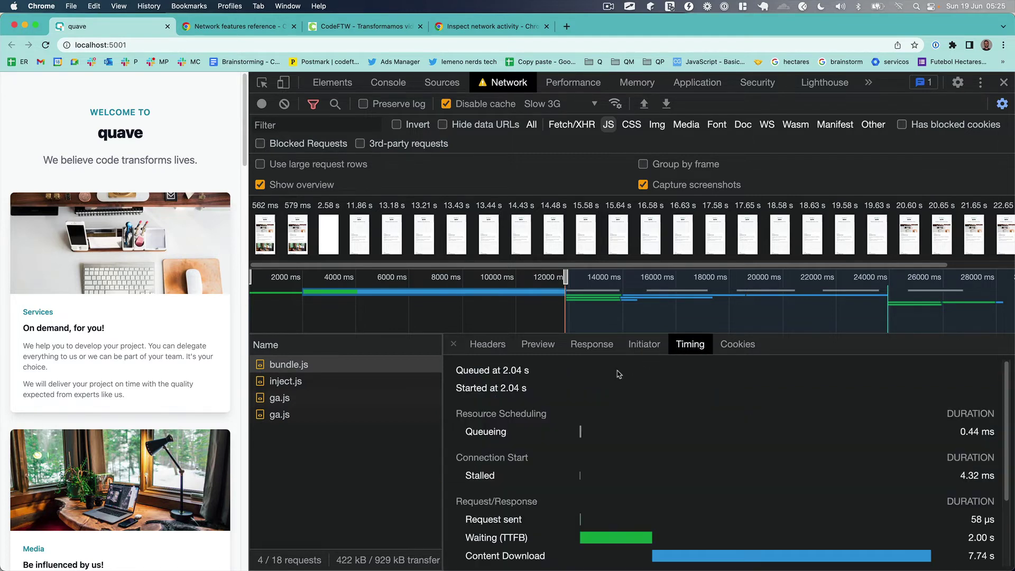
Step: Examine the rest of bundle.js's timing breakdown and look through the _ga cookies sent with the request
scroll(587, 394, down, 3)
scroll(581, 394, up, 3)
scroll(723, 419, down, 2)
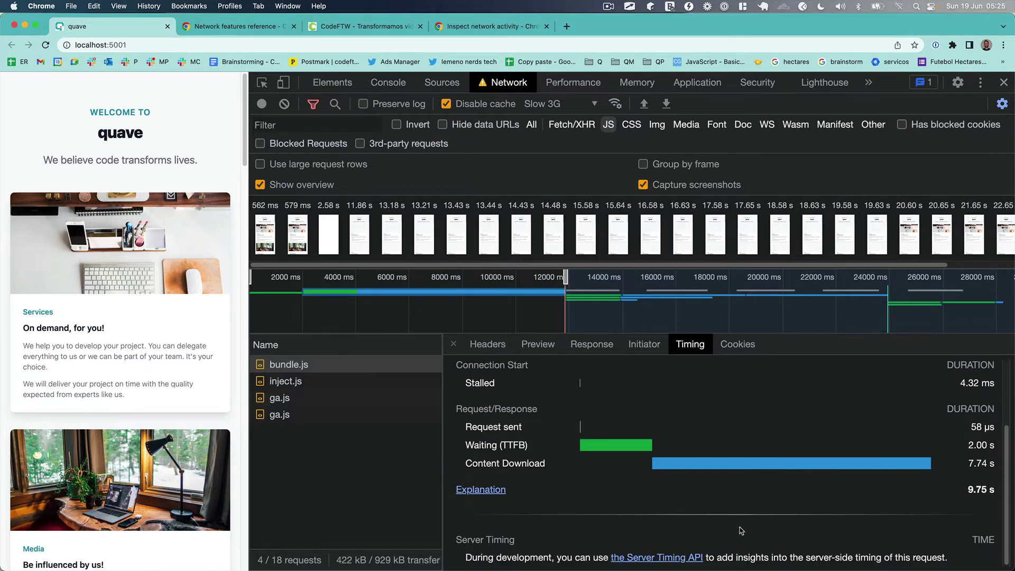
click(732, 347)
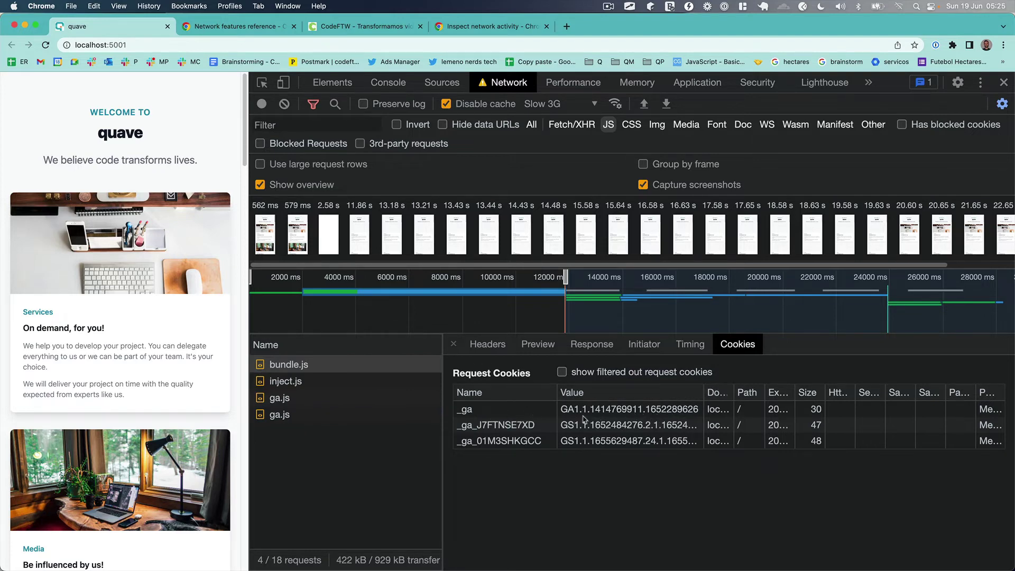
click(532, 426)
click(504, 434)
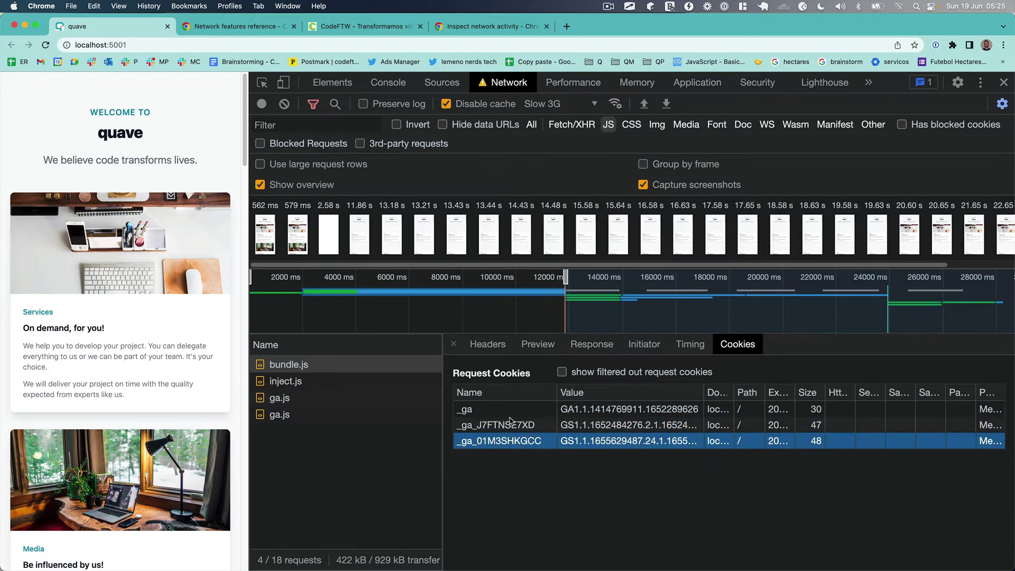
click(517, 411)
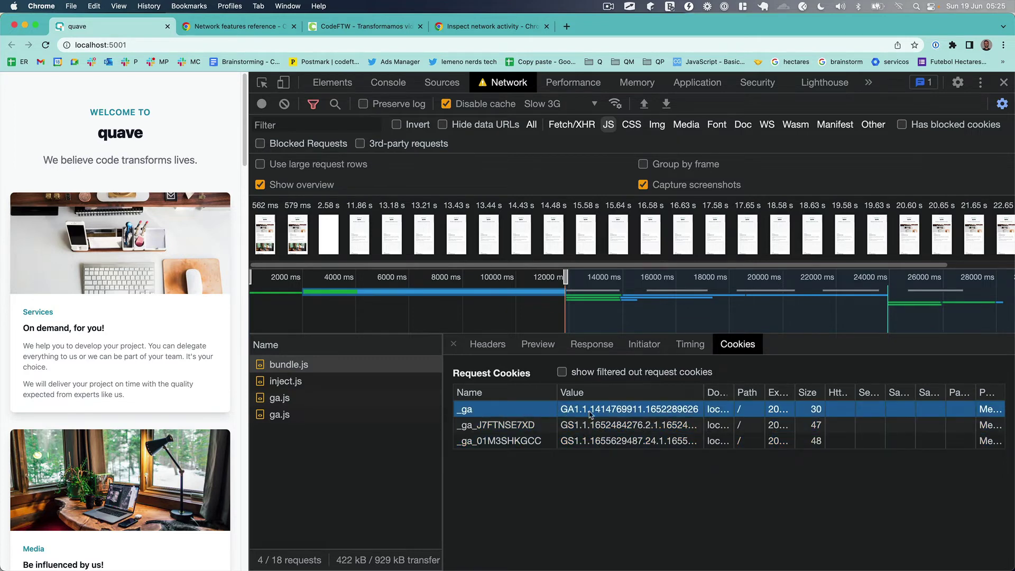
click(494, 428)
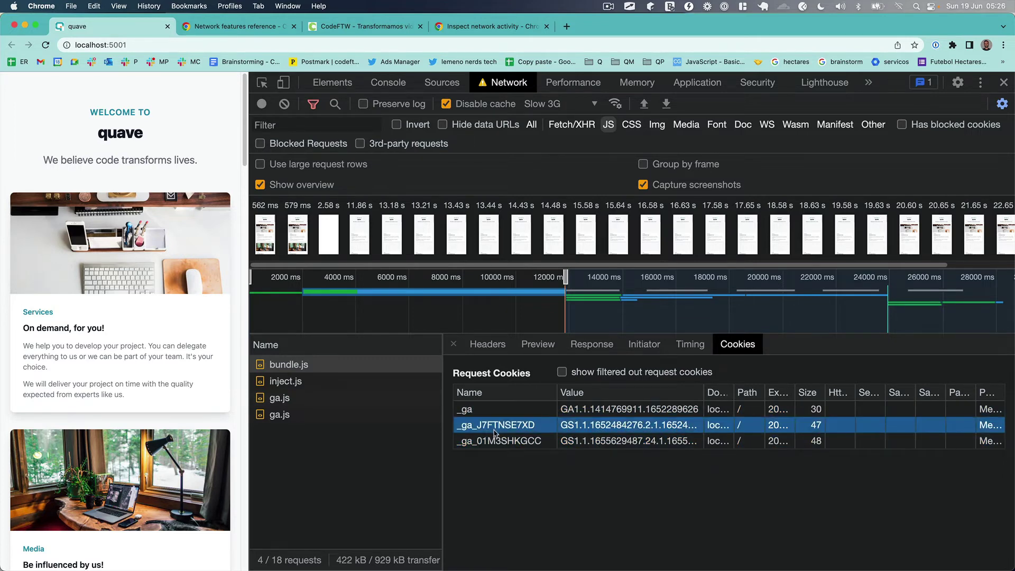
Step: Compare the headers of the two ga.js requests, check inject.js as well, and close the request details
click(332, 404)
click(339, 414)
click(338, 400)
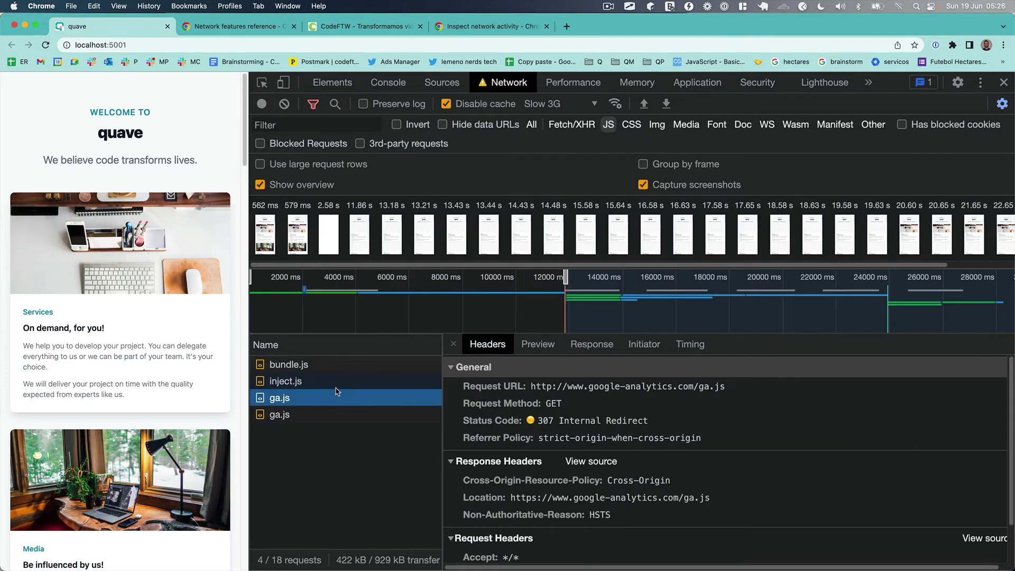
click(334, 386)
click(393, 414)
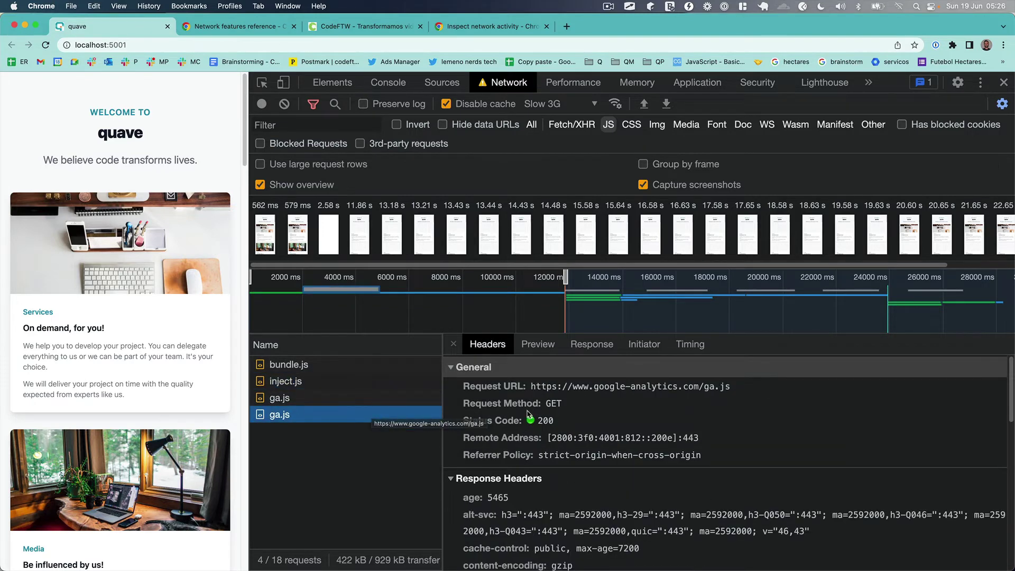
click(324, 403)
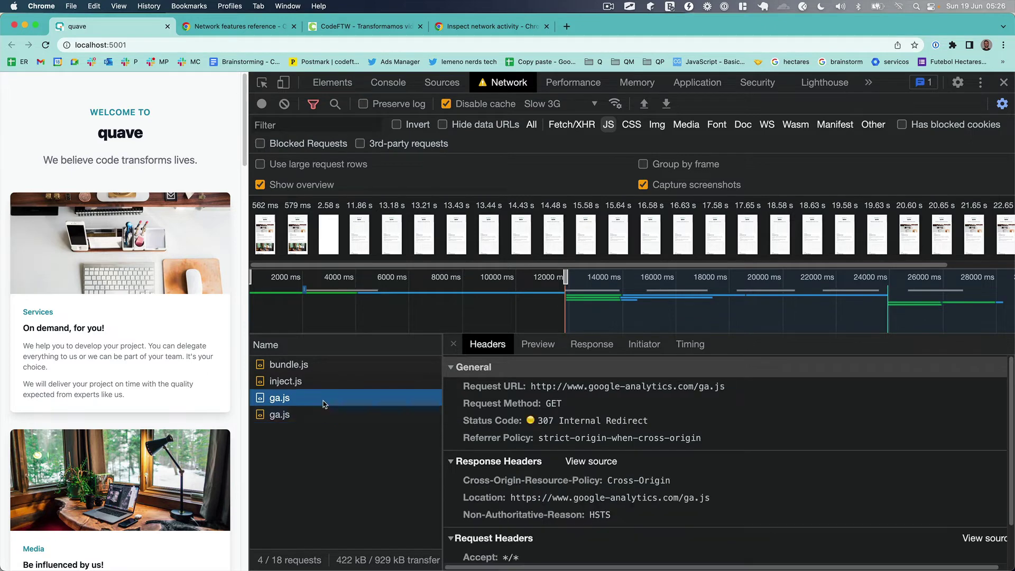
click(453, 343)
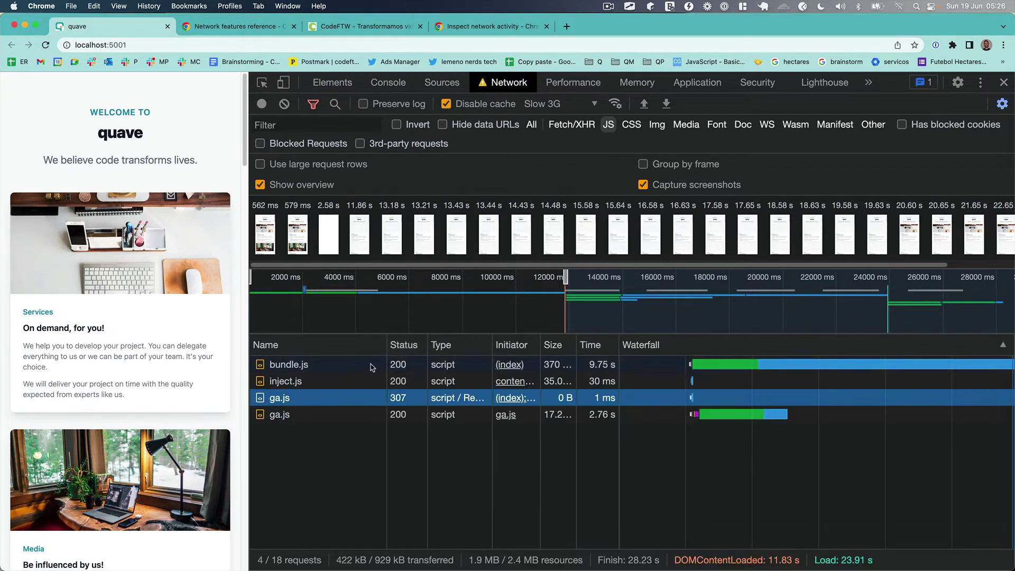
Step: List all request types again and show the messages exchanged by the ws request
click(531, 124)
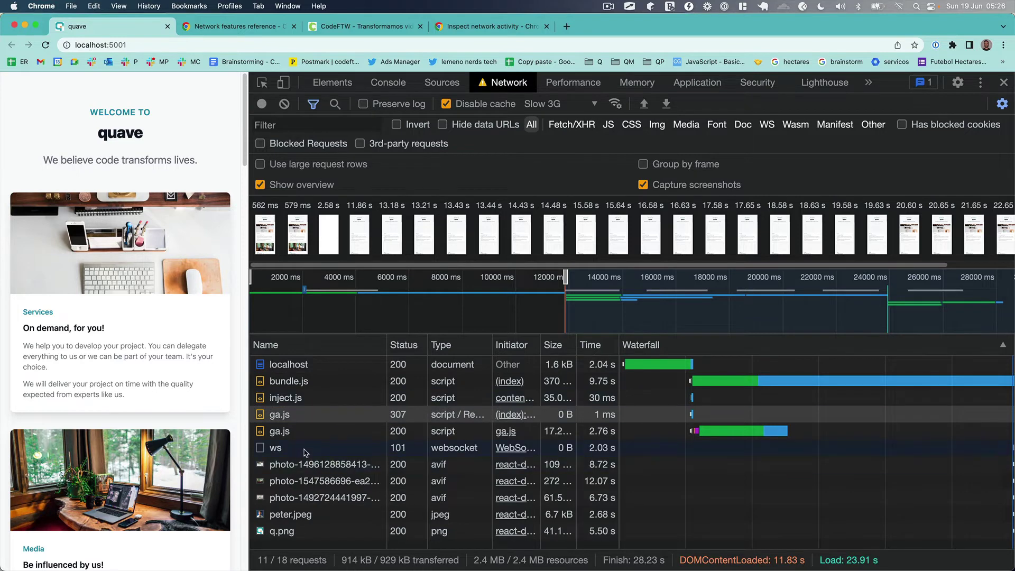
click(305, 453)
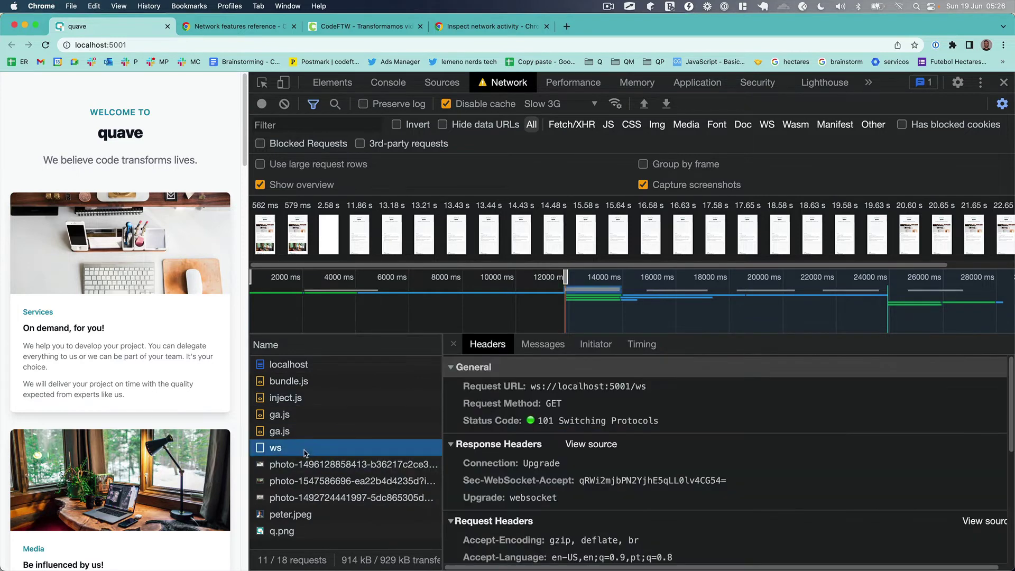
click(529, 346)
scroll(562, 450, up, 2)
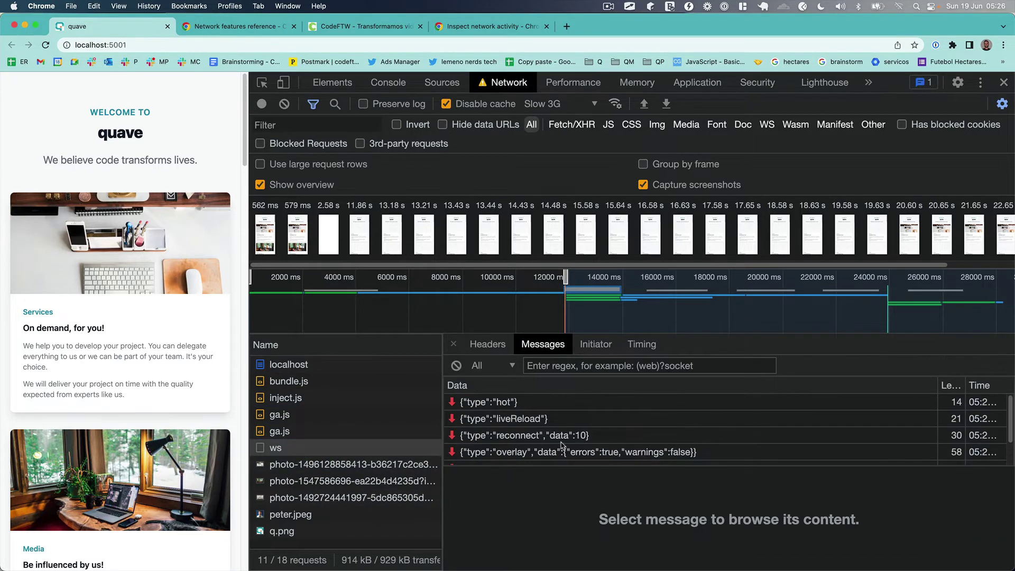
Step: Read the contents of the ws messages, including hot, liveReload, reconnect, overlay, hash and ok, and close the request details
click(498, 407)
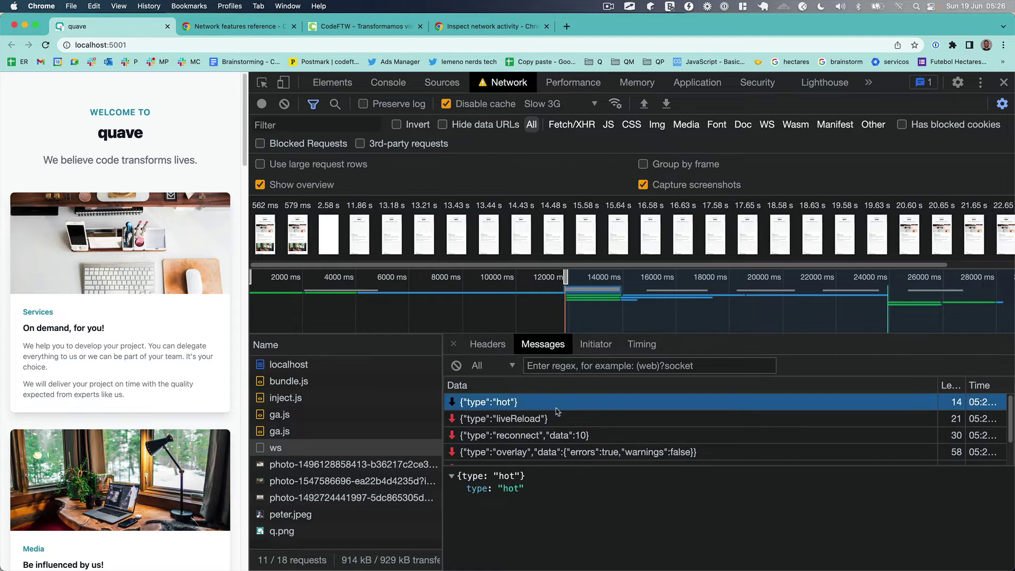
click(515, 422)
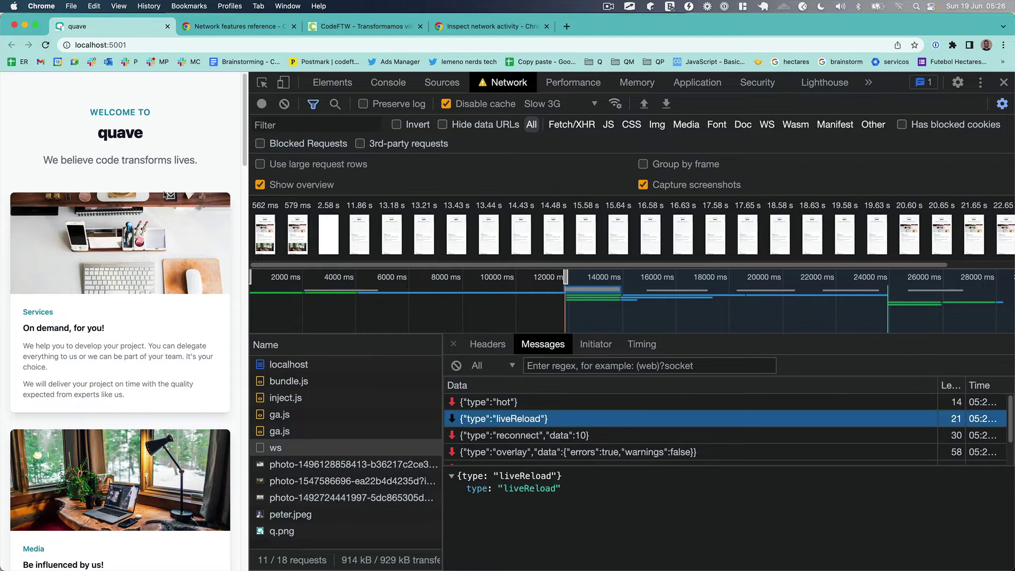
scroll(569, 418, down, 1)
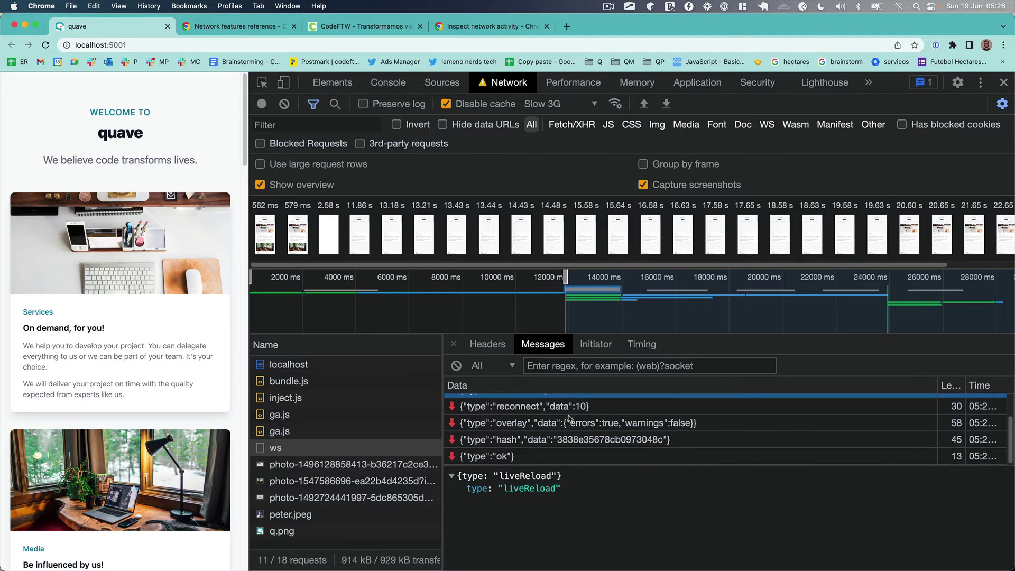
click(551, 428)
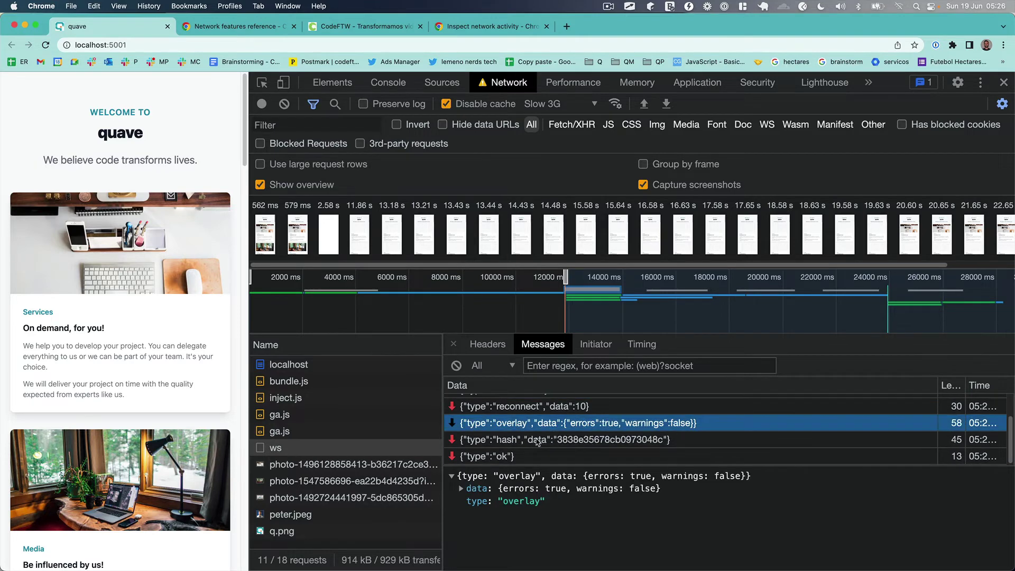
click(615, 456)
click(592, 440)
click(582, 423)
scroll(578, 423, up, 1)
click(560, 435)
click(546, 419)
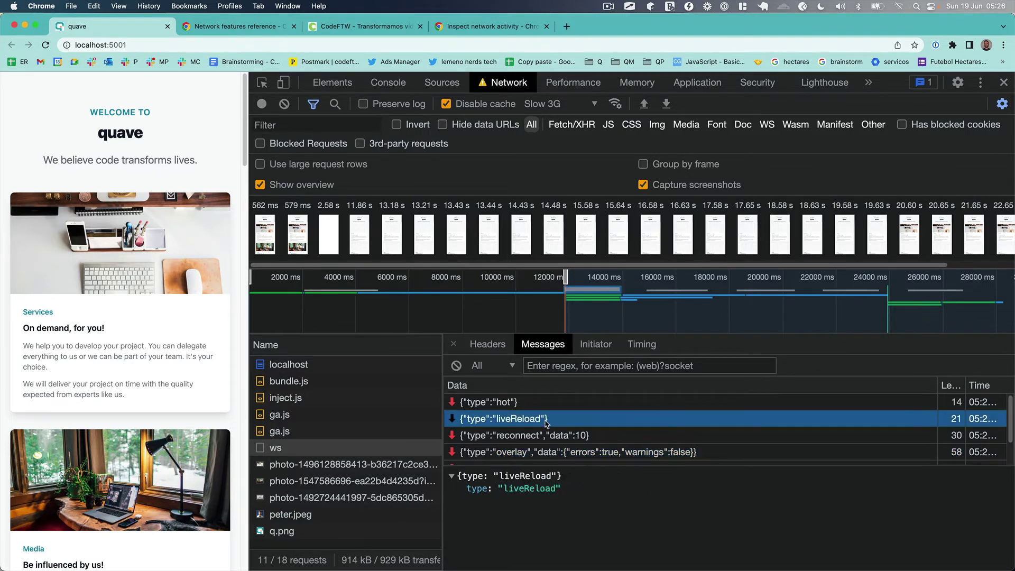
click(486, 401)
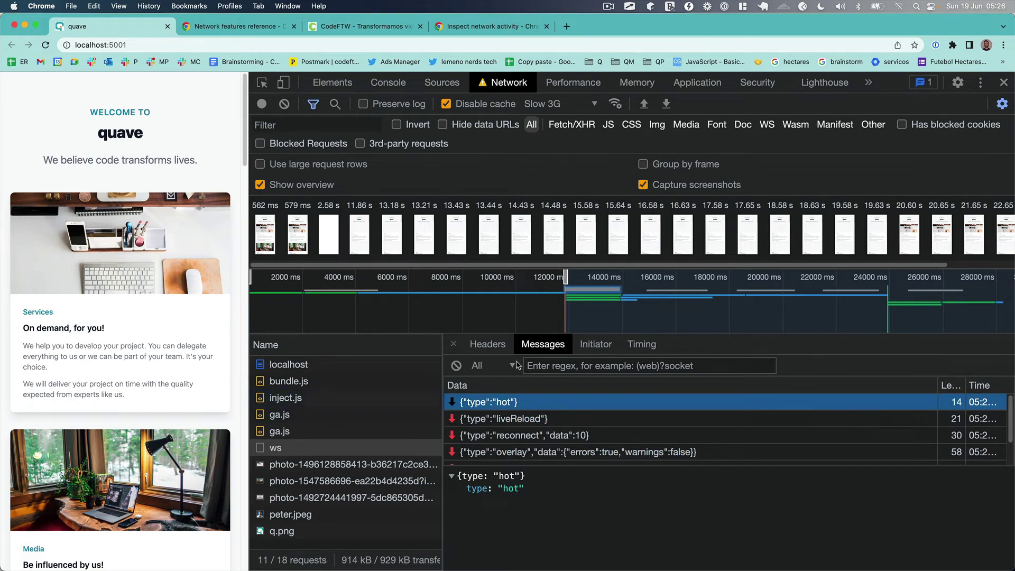
click(454, 344)
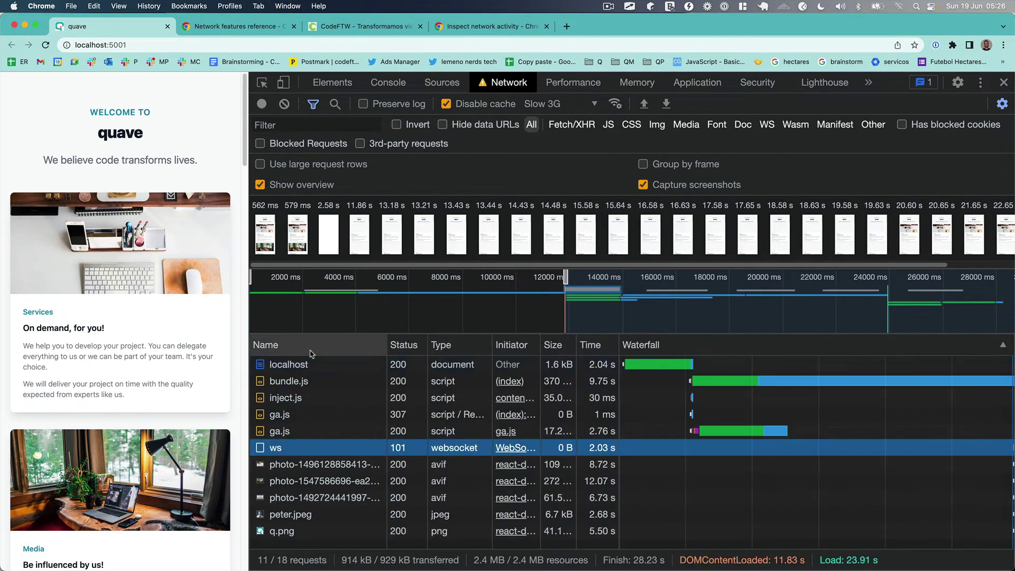
Step: Record a reload of the CodeFTW page at localhost:3000 in DevTools and look through its full request list
click(331, 27)
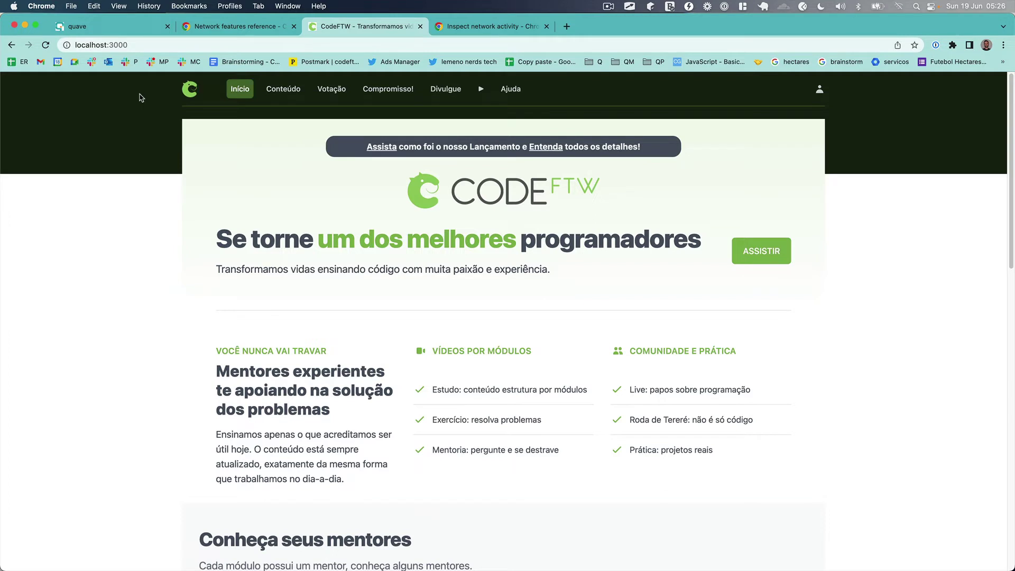
key(super+alt+i)
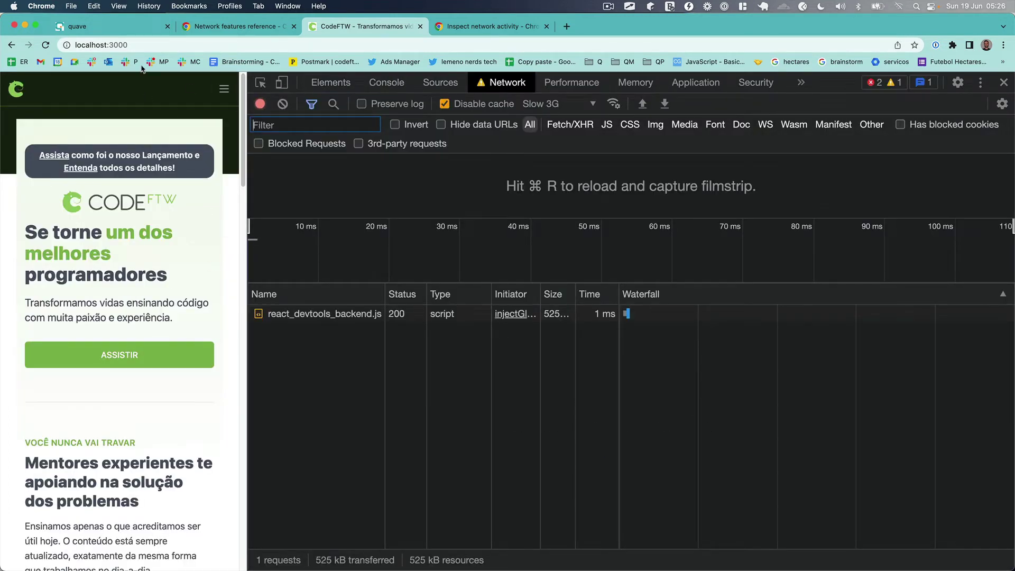
click(45, 46)
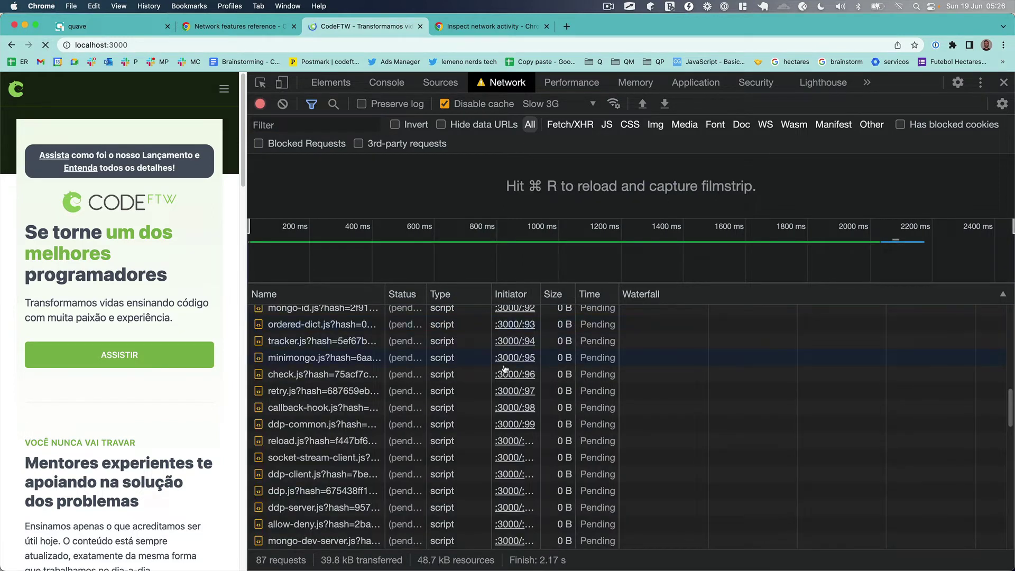
scroll(425, 344, down, 10)
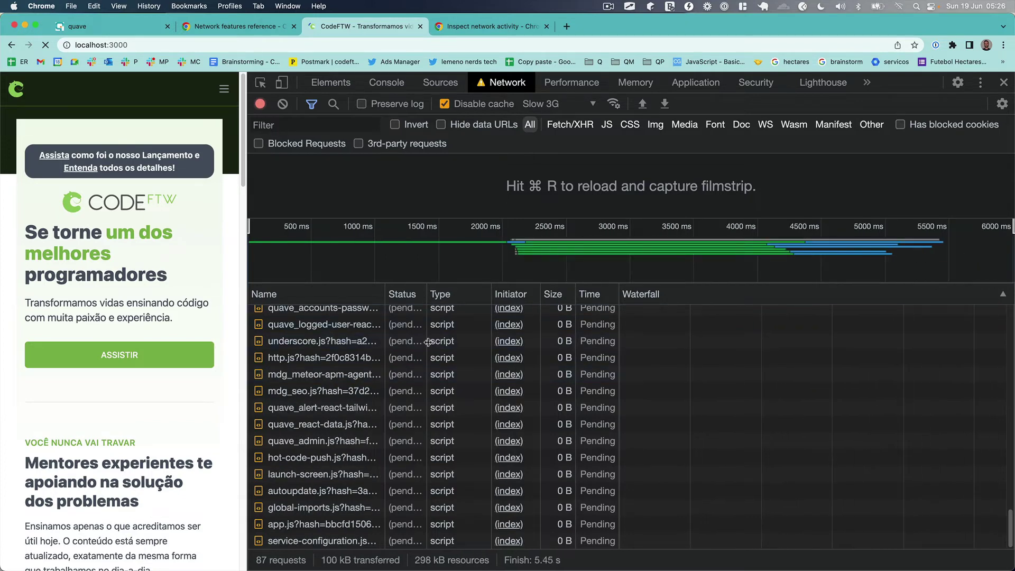
scroll(425, 341, up, 8)
scroll(424, 338, up, 10)
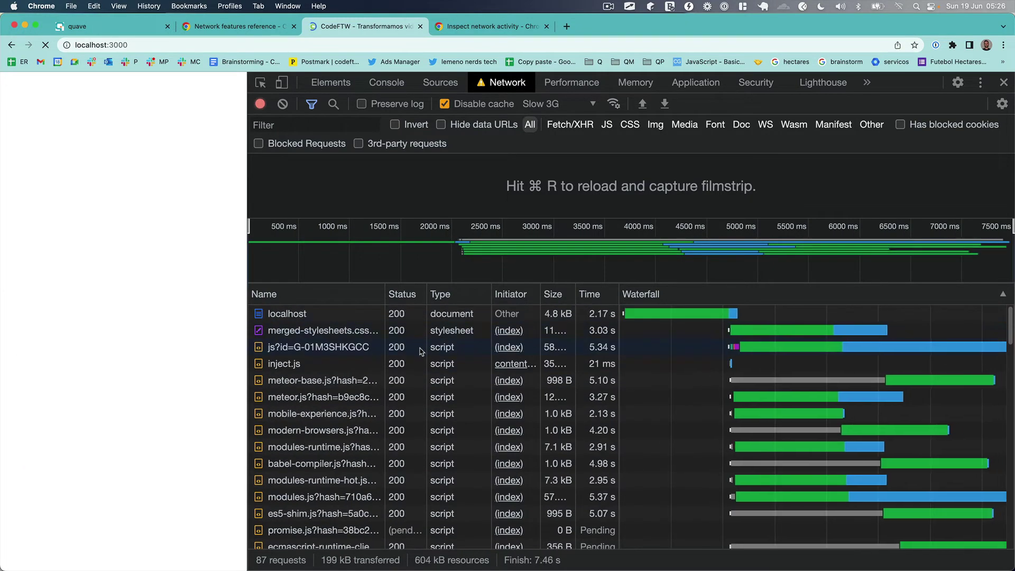
scroll(352, 366, down, 15)
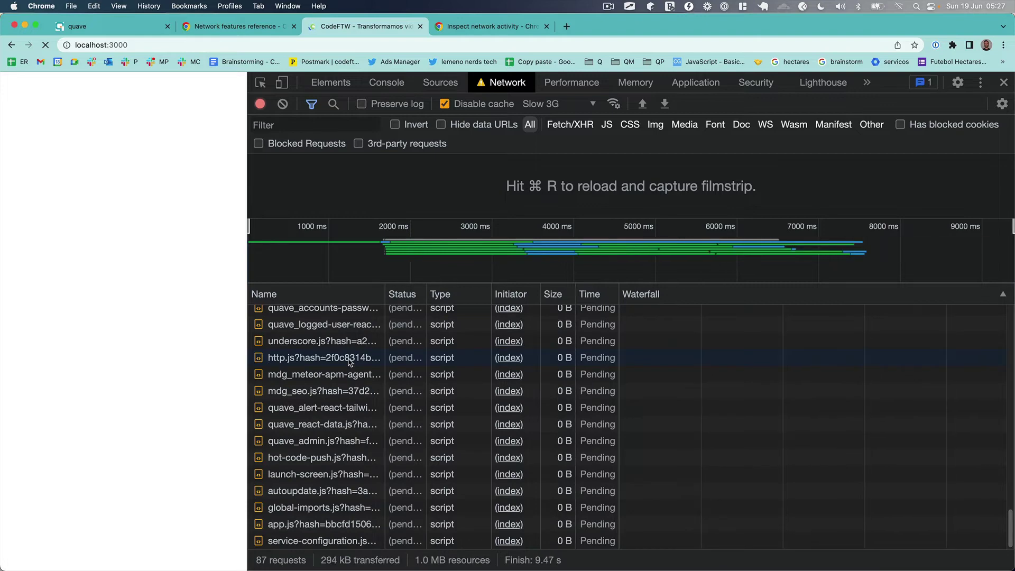
scroll(351, 364, up, 15)
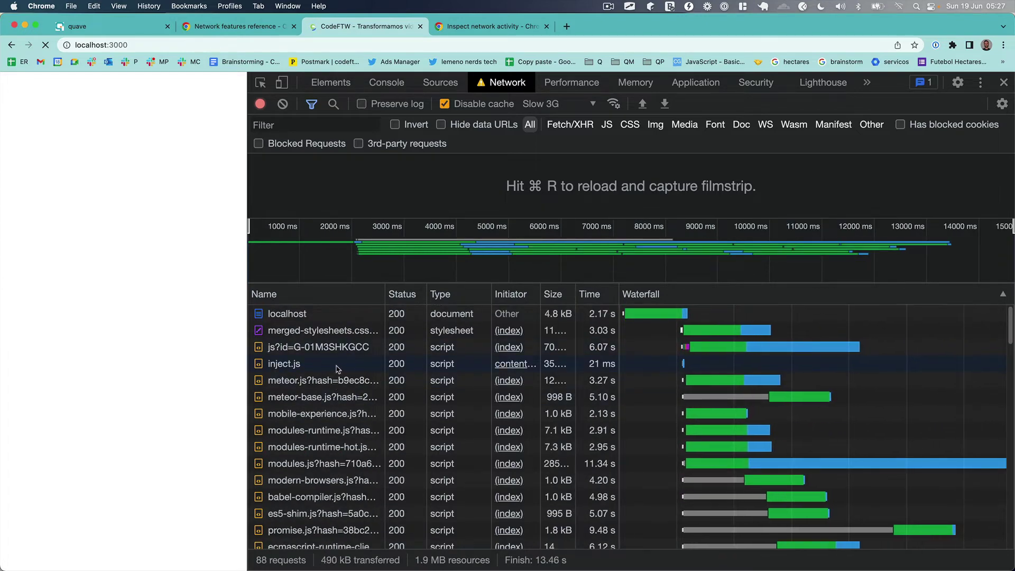
Step: Open the published CodeFTW site, codeftw.dev, in a new tab
key(super+t)
text(q)
key(BackSpace)
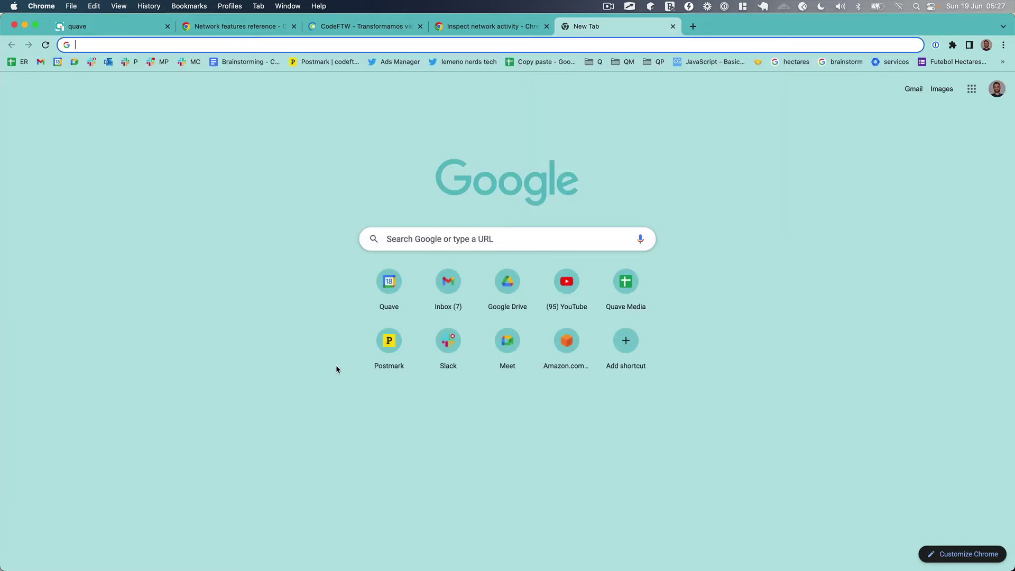
text(cod)
key(Return)
Step: Record a reload of codeftw.dev in DevTools and view the headers of its googletagmanager.com script request
key(super+alt+i)
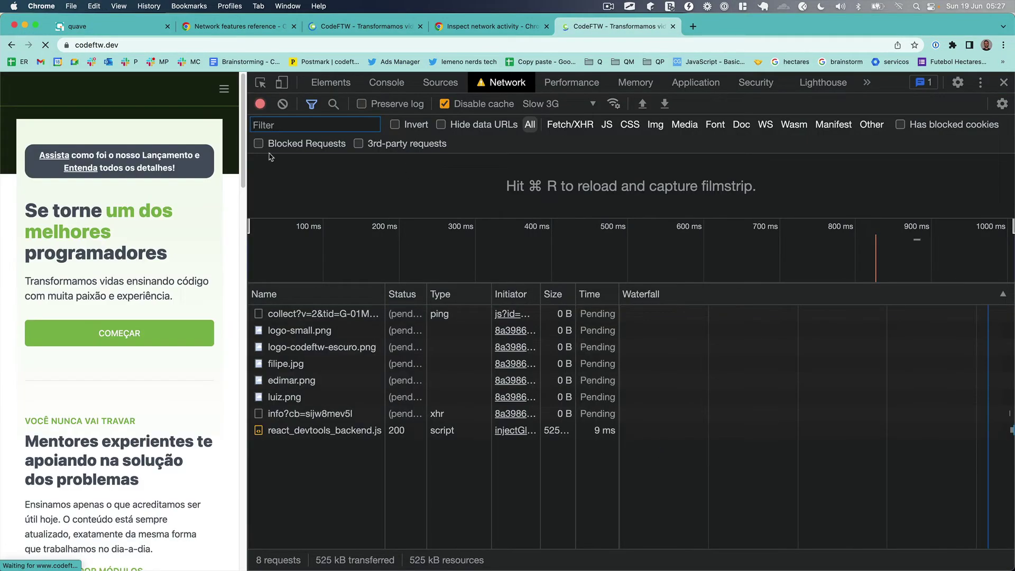
key(super+r)
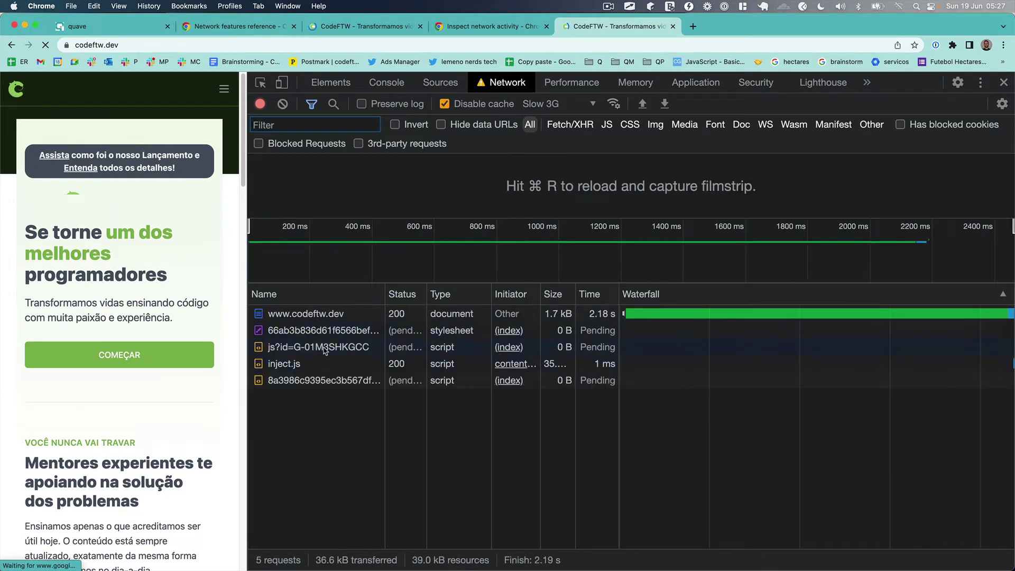
click(338, 349)
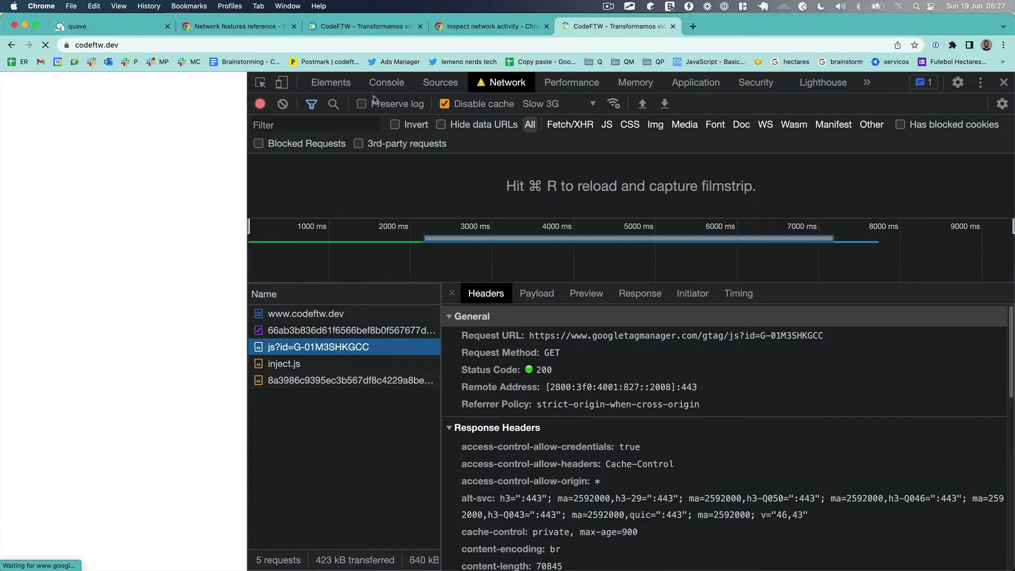
Step: Go back to the localhost:3000 tab, look through its recorded requests, and set its throttling to No throttling
click(383, 29)
scroll(391, 352, down, 20)
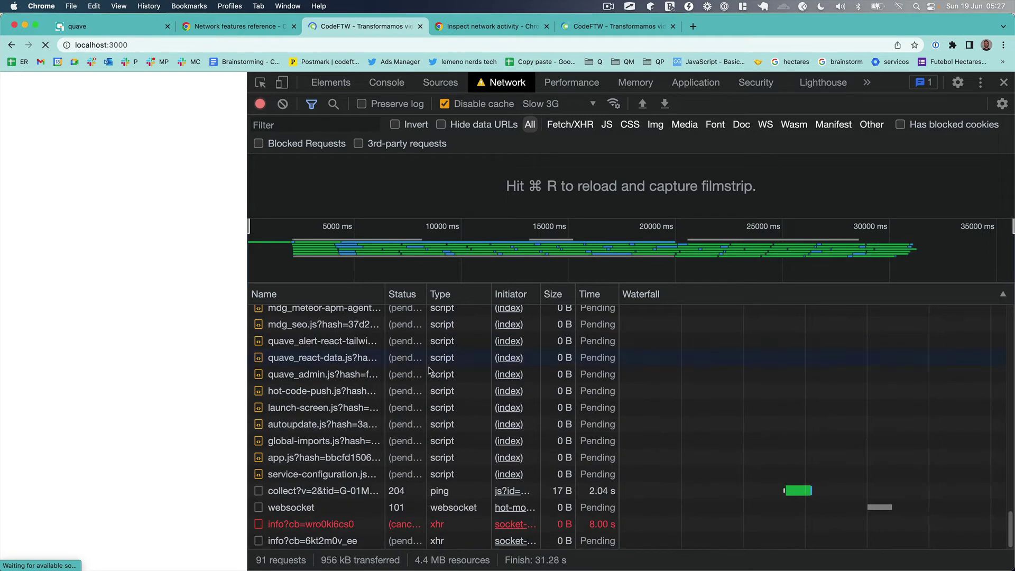
scroll(507, 397, up, 20)
scroll(432, 350, down, 15)
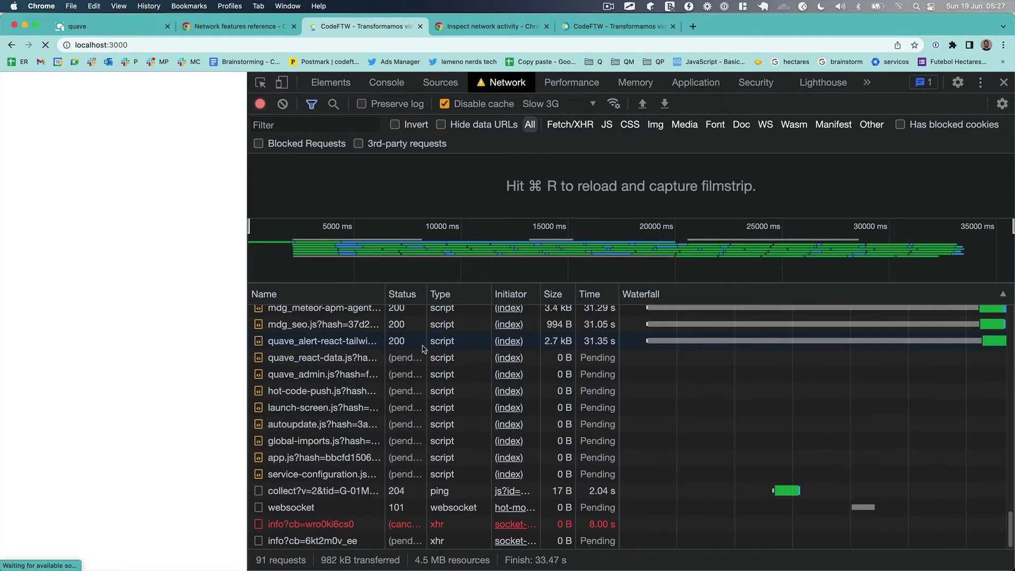
scroll(432, 350, up, 15)
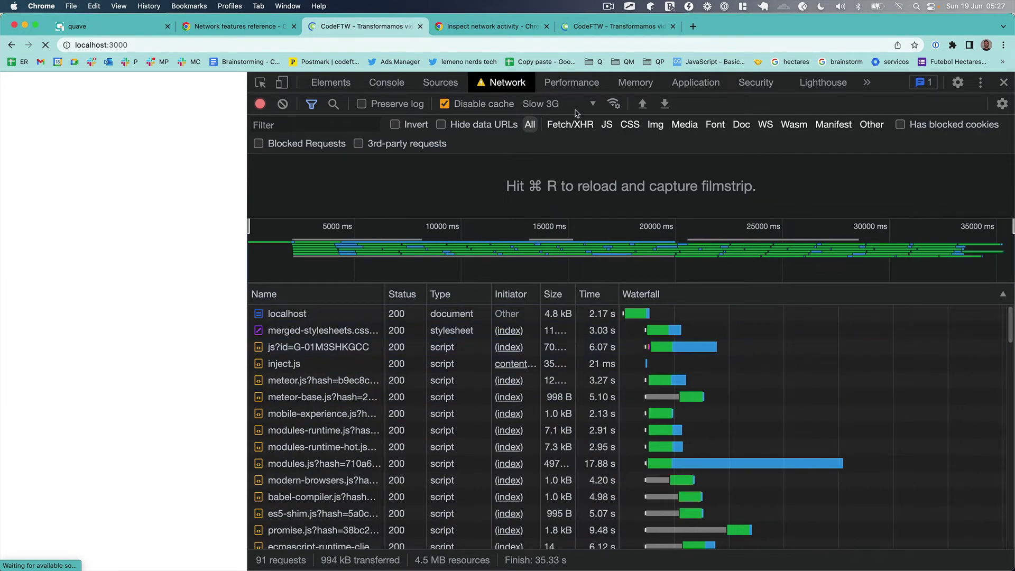
click(555, 103)
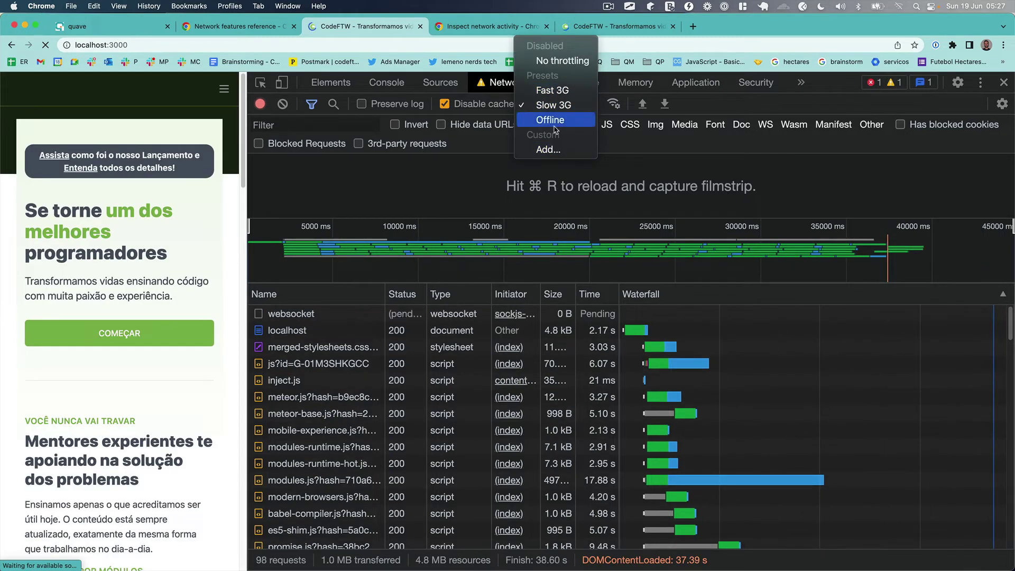
click(541, 62)
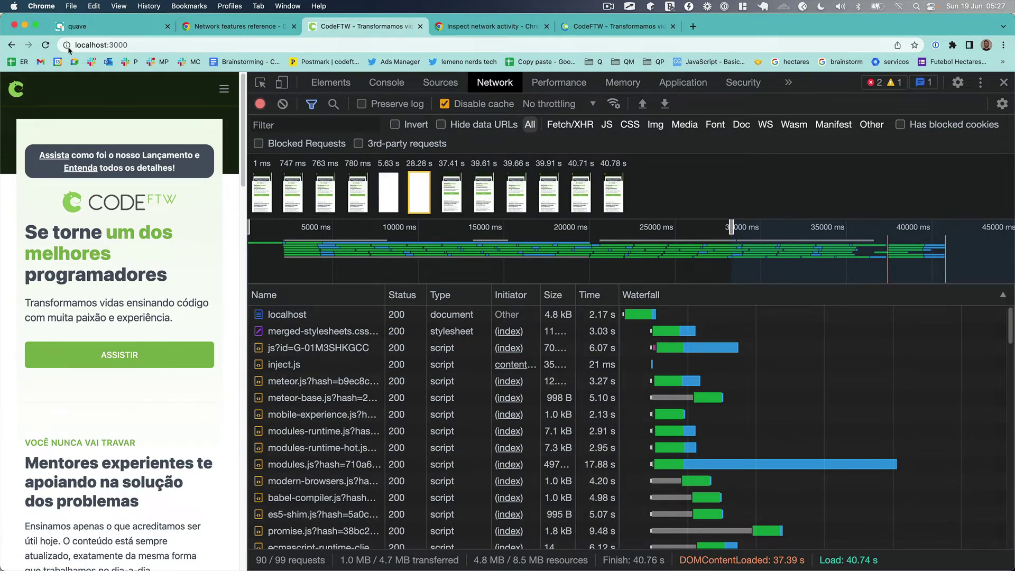
Step: Record a reload of localhost:3000 without throttling, and close the codeftw.dev tab
click(46, 45)
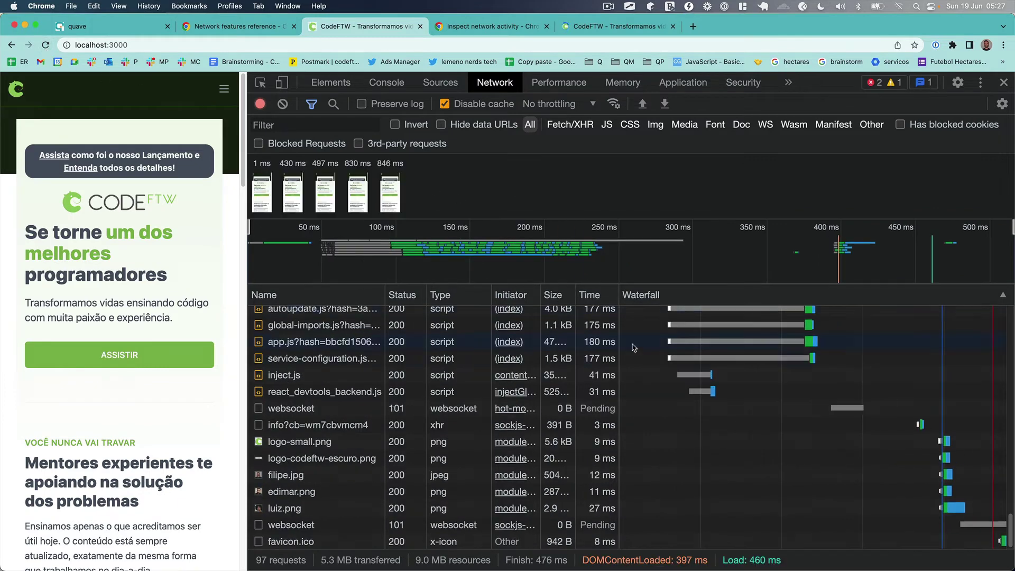
scroll(394, 364, down, 1)
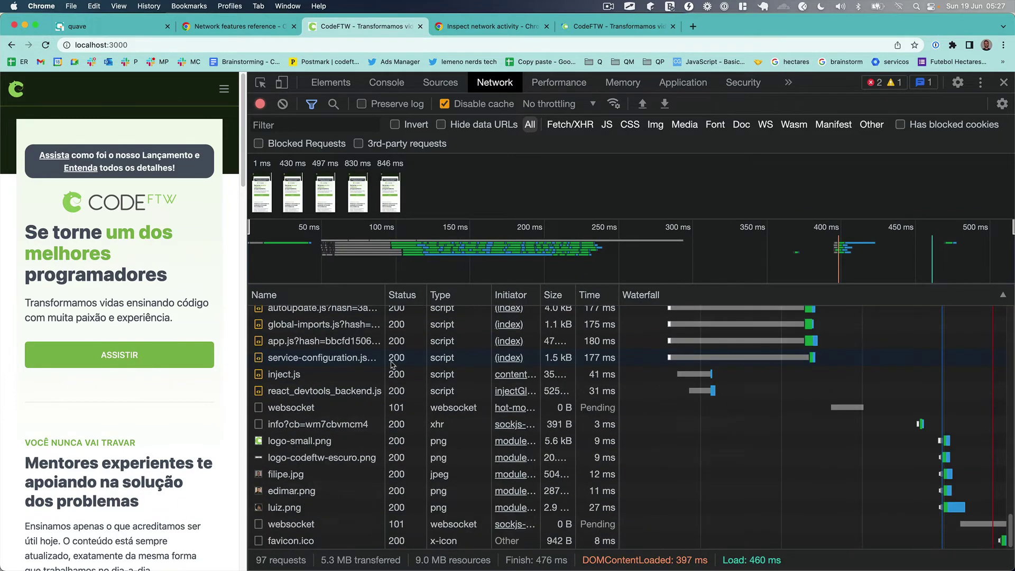
click(603, 26)
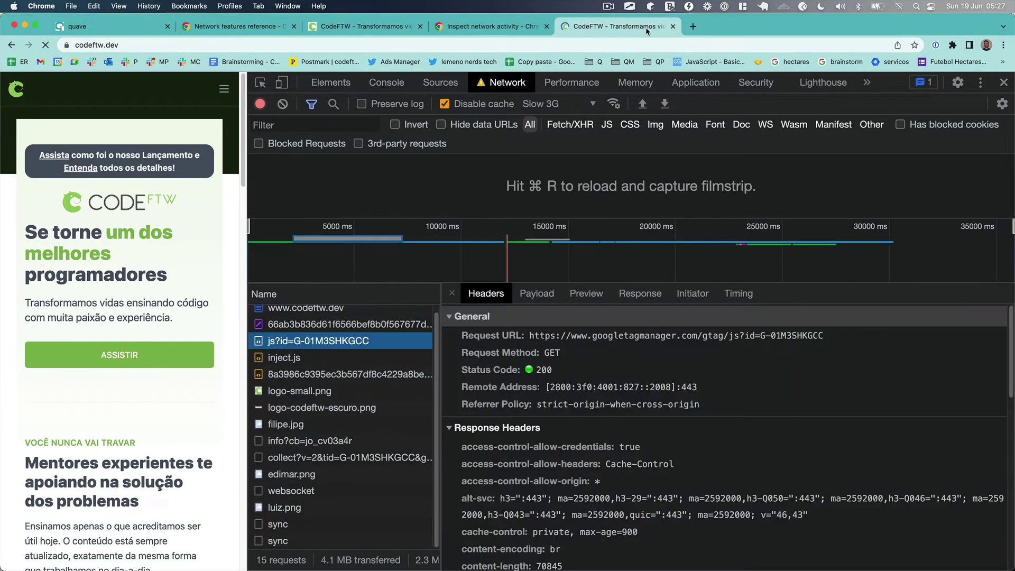
click(674, 28)
click(370, 26)
Step: Look through the full list of requests recorded for the unthrottled localhost:3000 reload
scroll(489, 400, up, 20)
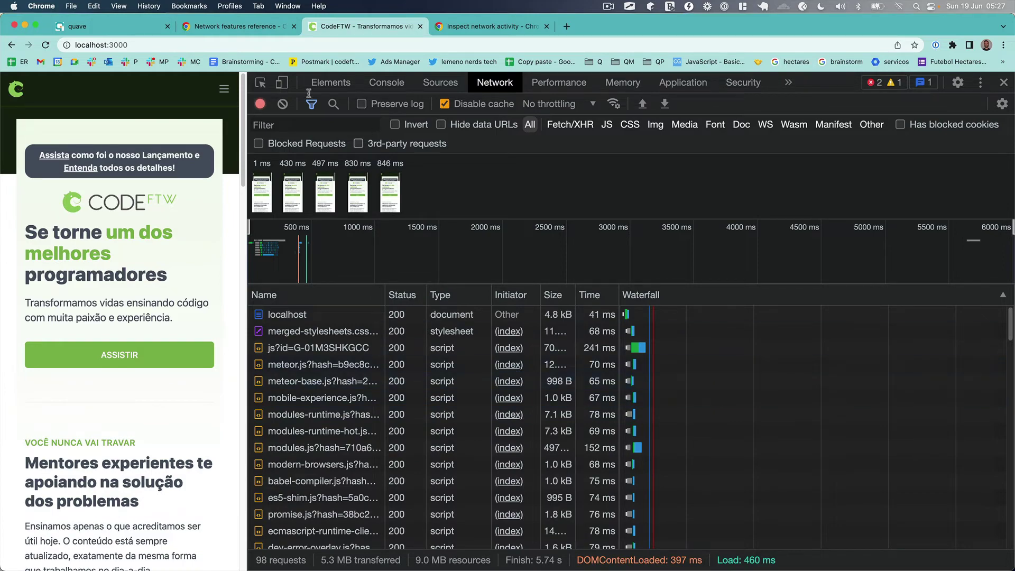
click(134, 26)
drag(245, 156, 245, 106)
click(389, 30)
scroll(682, 381, down, 20)
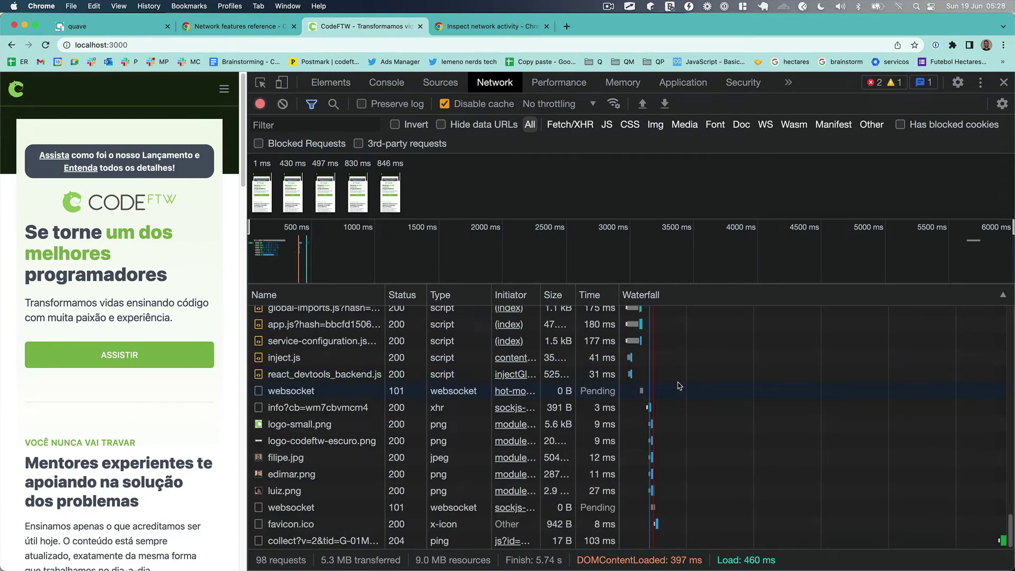
scroll(680, 386, up, 20)
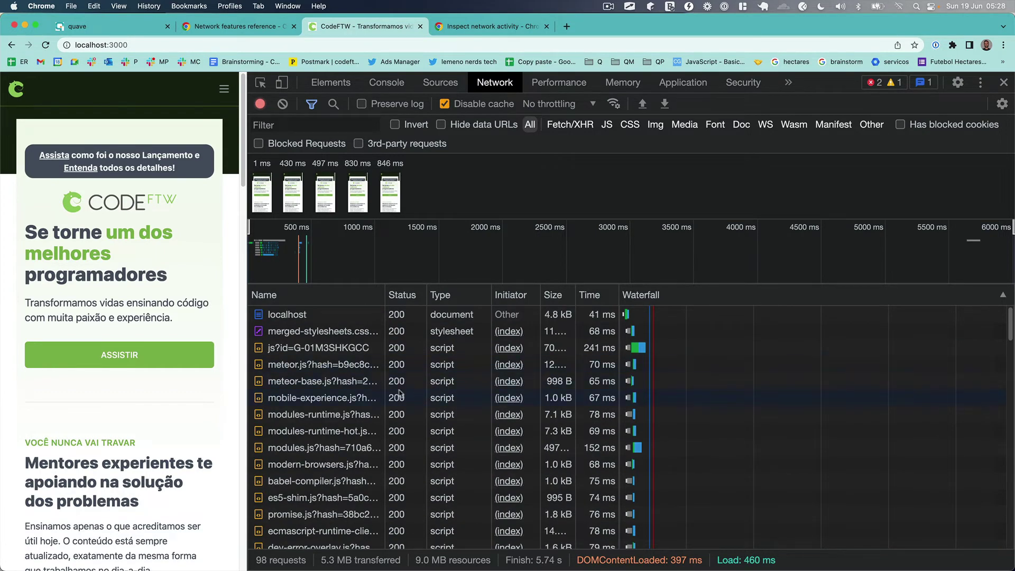
scroll(693, 315, down, 20)
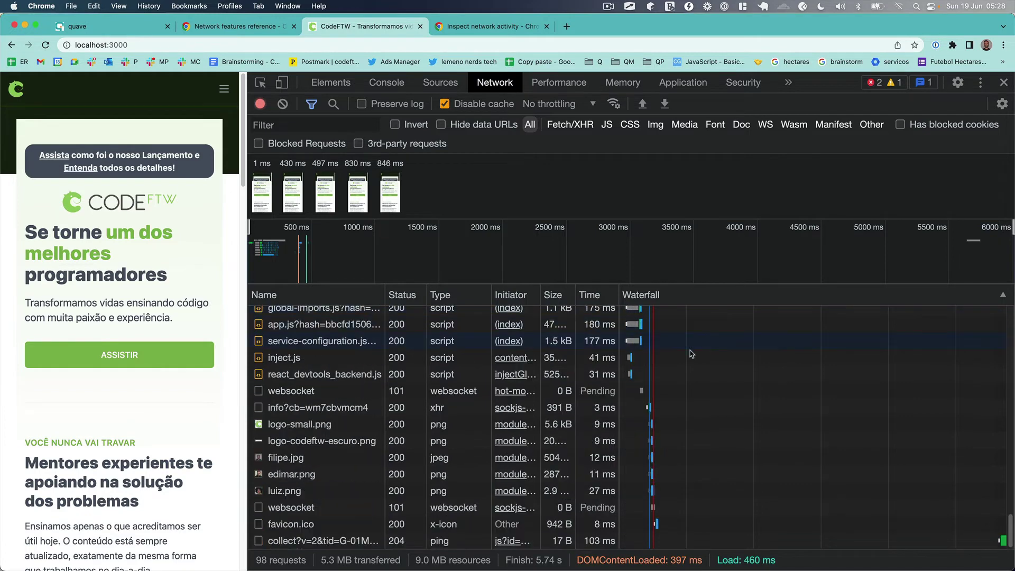
Step: View the details of the logo-small.png, SockJS info and first websocket requests, and of several scripts up to modules-runtime-hot.js
click(338, 423)
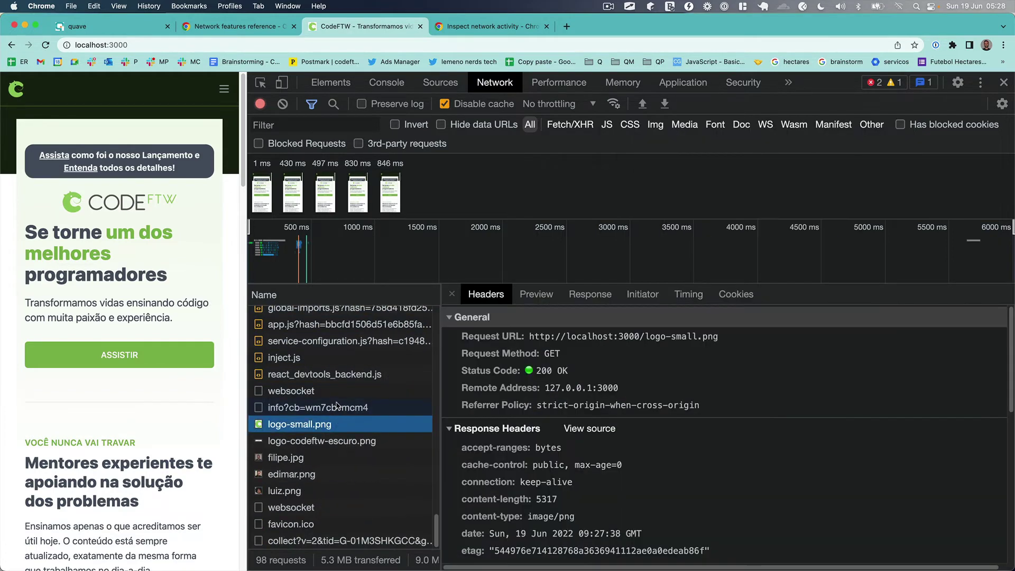
click(336, 406)
click(340, 394)
scroll(363, 399, up, 20)
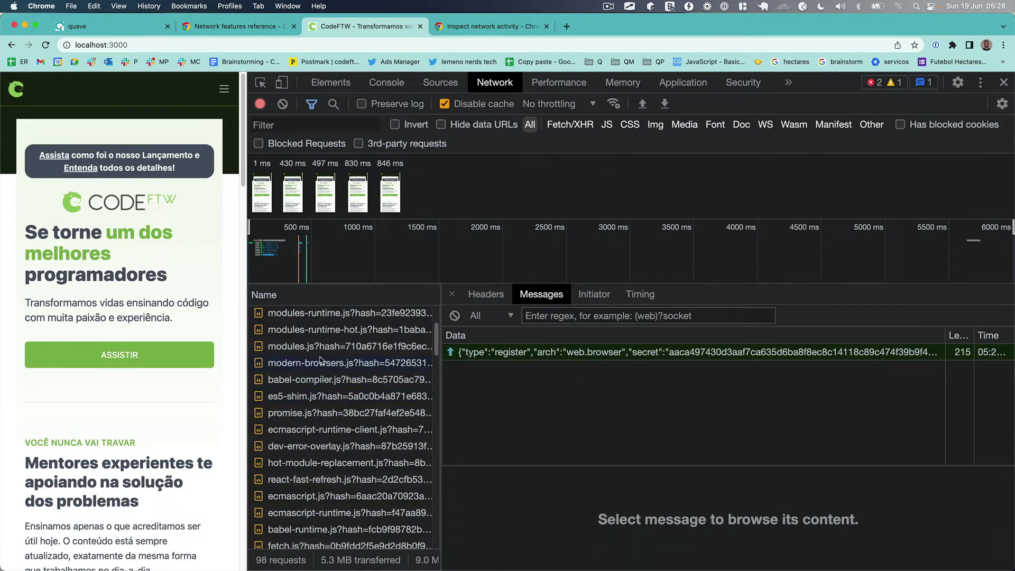
click(319, 362)
click(323, 346)
click(328, 331)
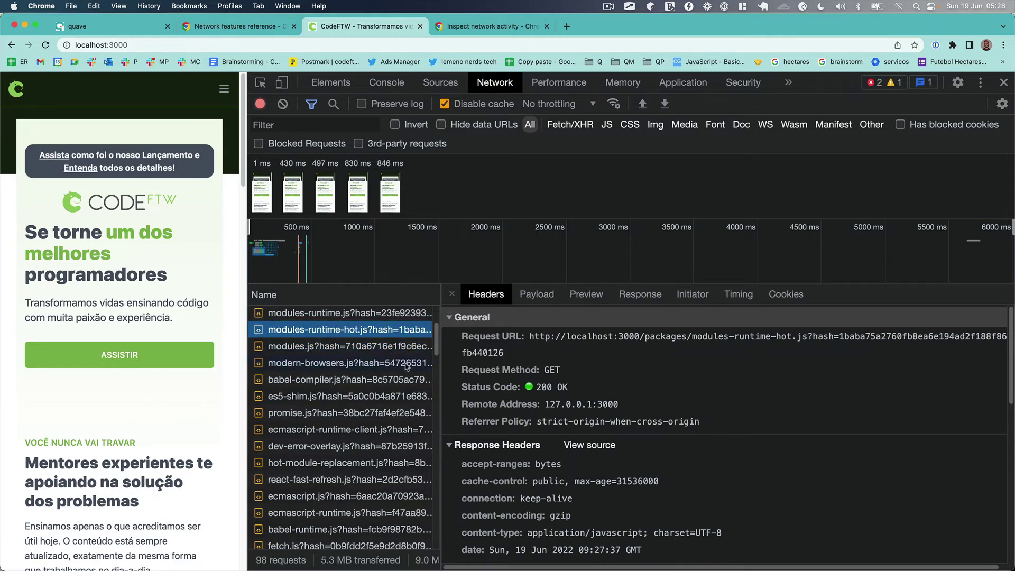
Step: Widen the request name list to read the script names, and check the quave tab's request list for comparison
drag(443, 366, 541, 366)
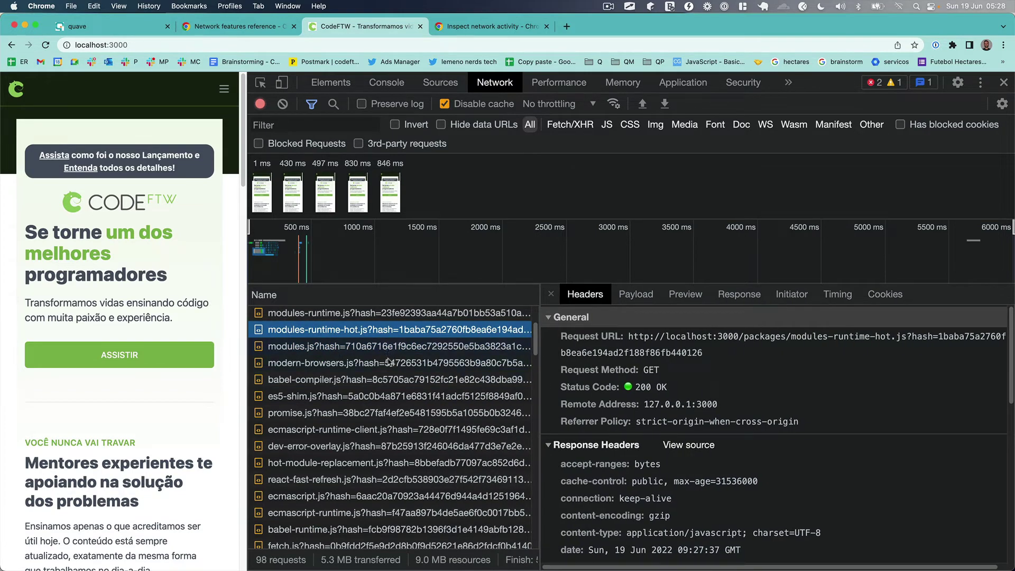
scroll(389, 363, up, 3)
scroll(311, 343, down, 10)
scroll(311, 343, up, 10)
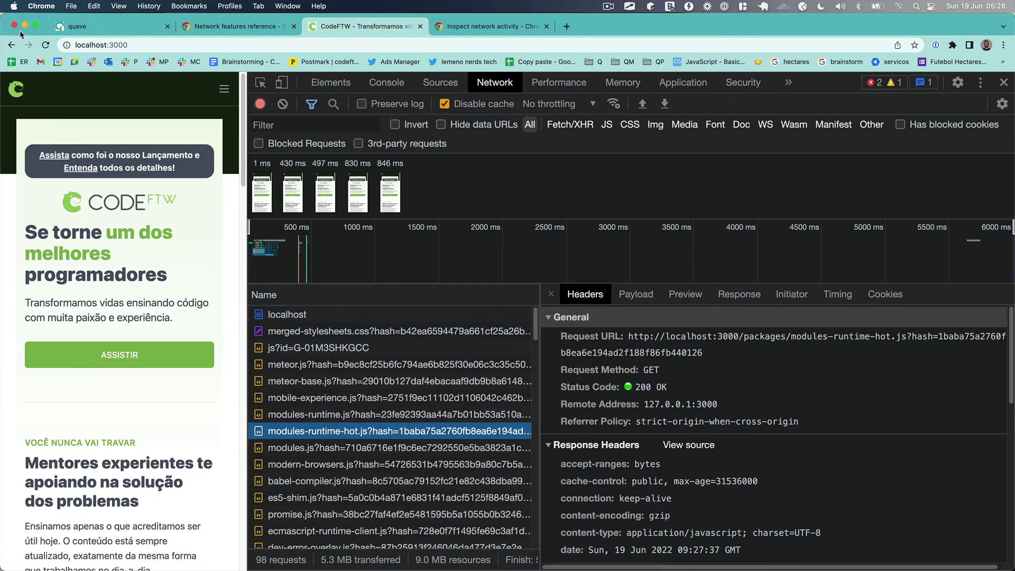
click(95, 26)
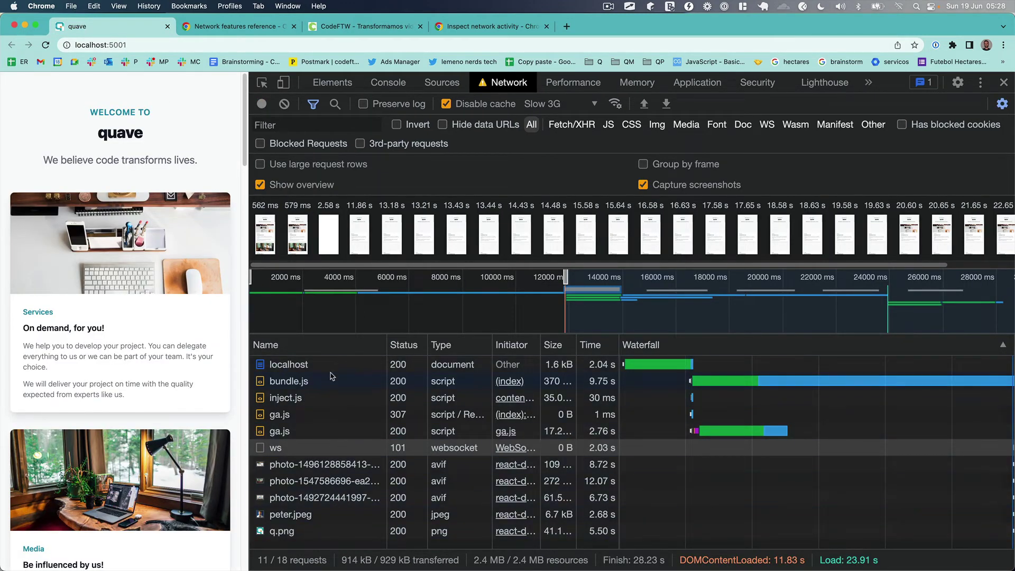
click(367, 30)
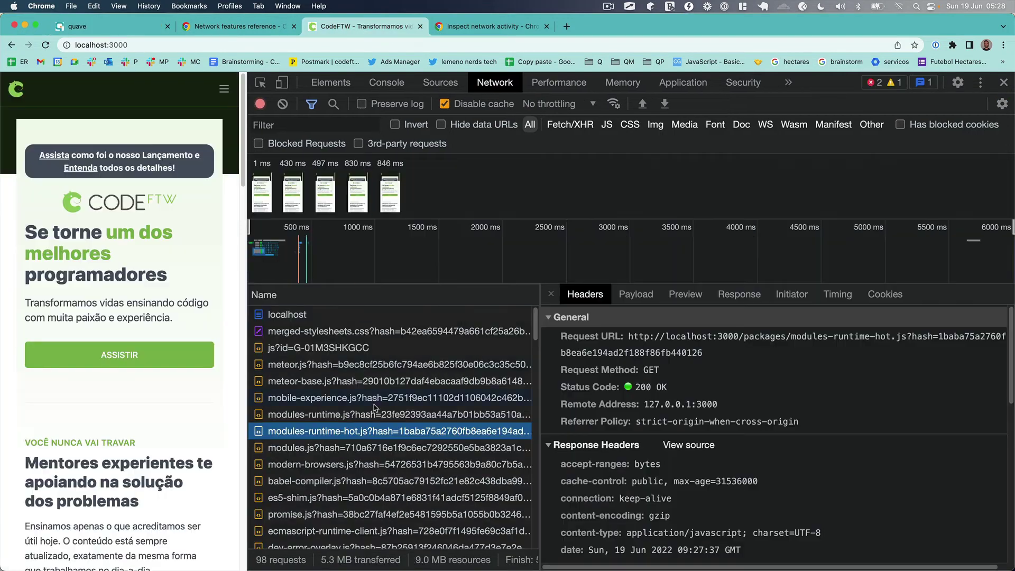
Step: Examine the mobile-experience.js headers, the first websocket's messages, and the SockJS info and logo image requests of localhost:3000
scroll(415, 419, down, 10)
scroll(415, 423, up, 10)
click(412, 400)
scroll(412, 405, down, 10)
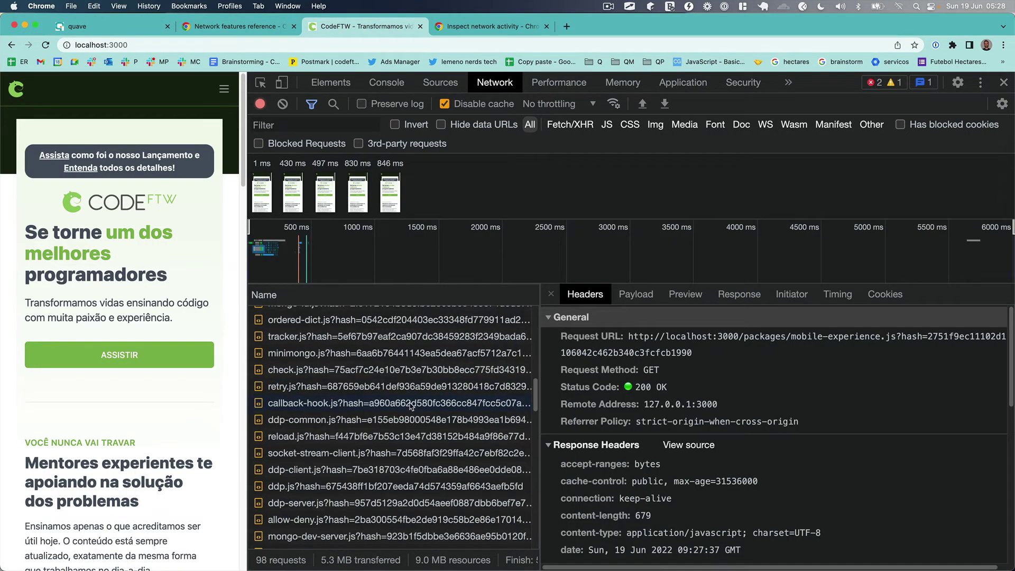
scroll(411, 405, down, 5)
click(412, 389)
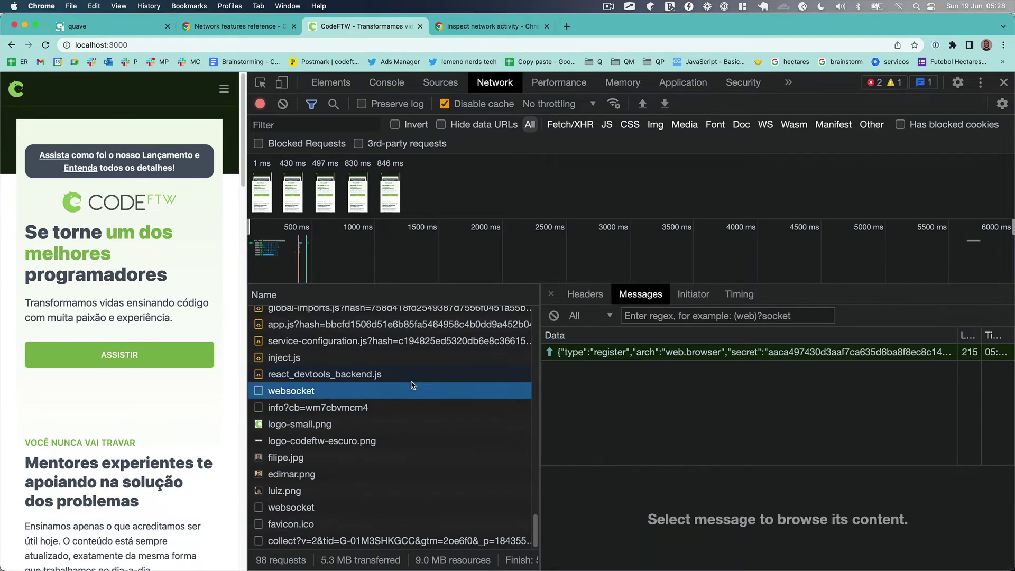
click(394, 411)
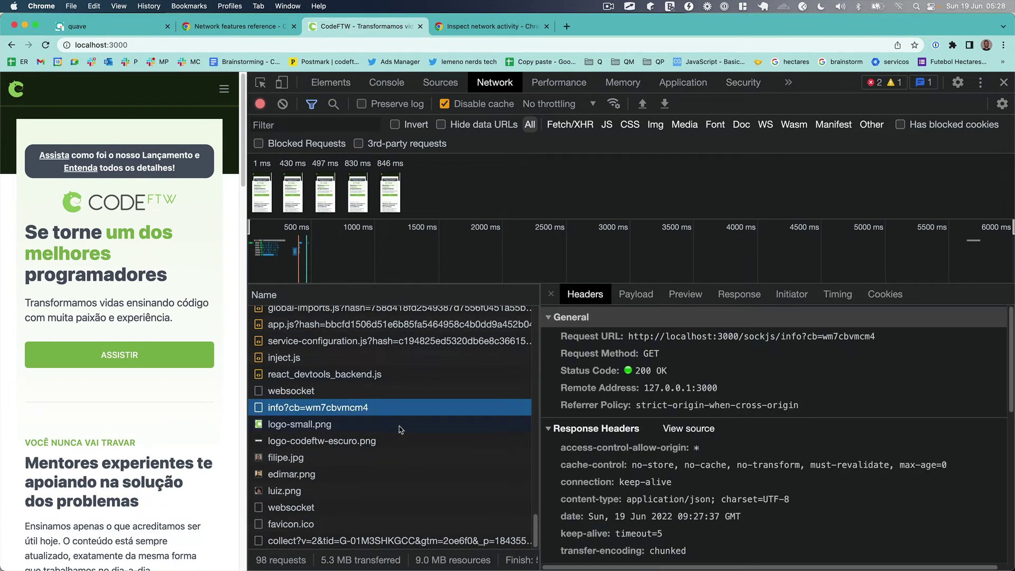
click(401, 426)
click(409, 441)
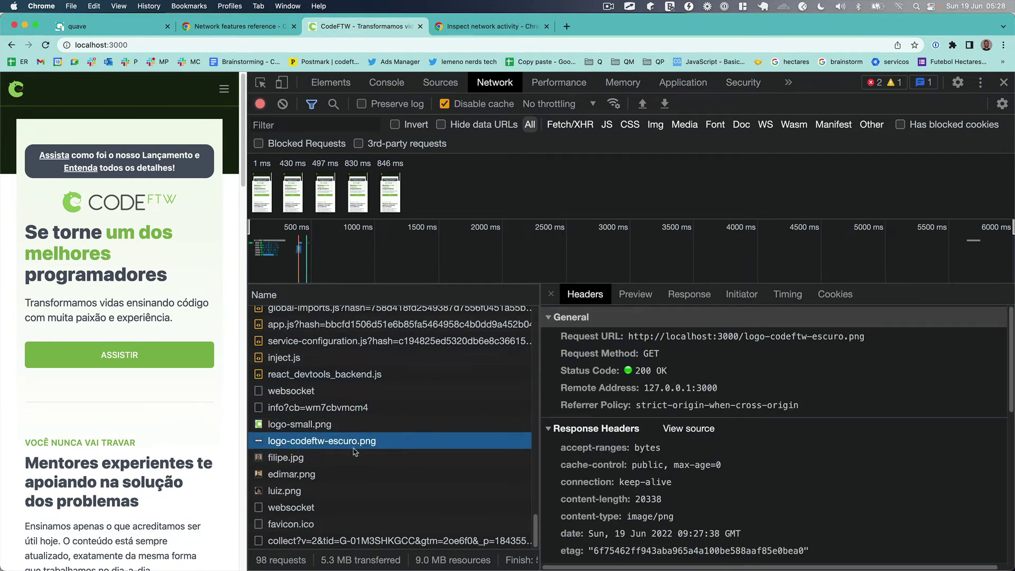
Step: Open codeftw.dev in a new tab to view the published site, and close that tab
click(429, 45)
key(super+t)
text(c)
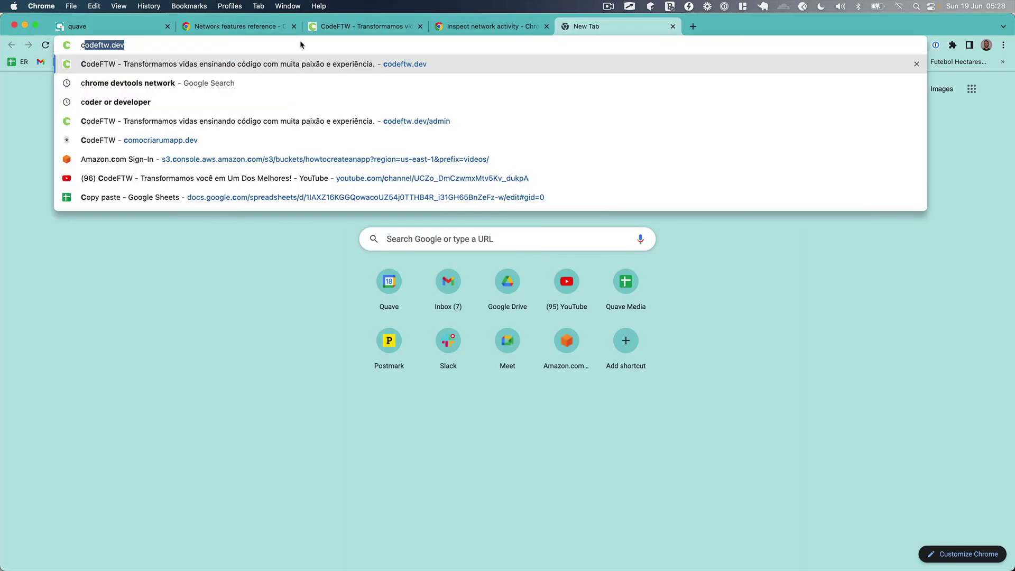
text(odef)
key(Return)
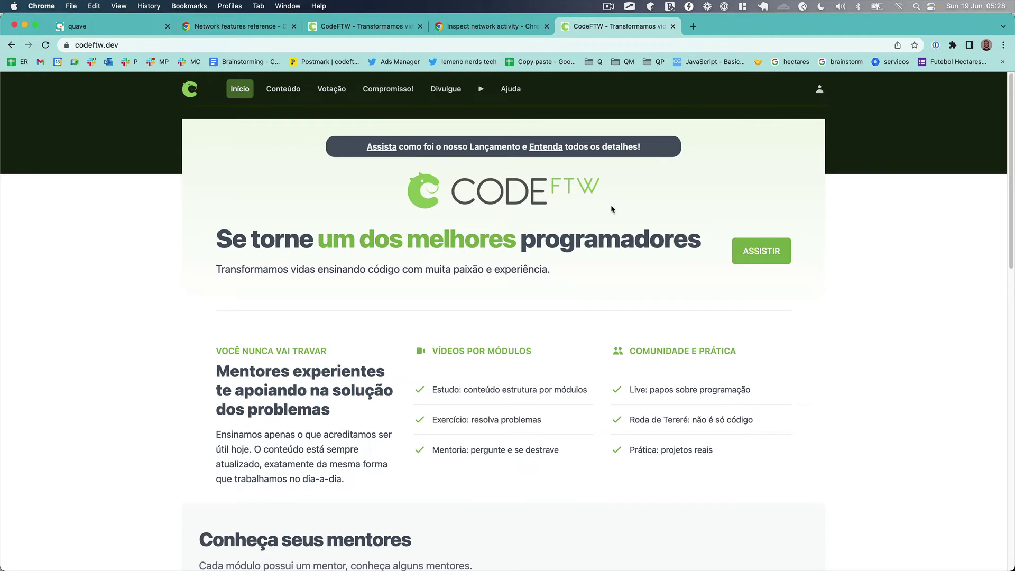
key(super+w)
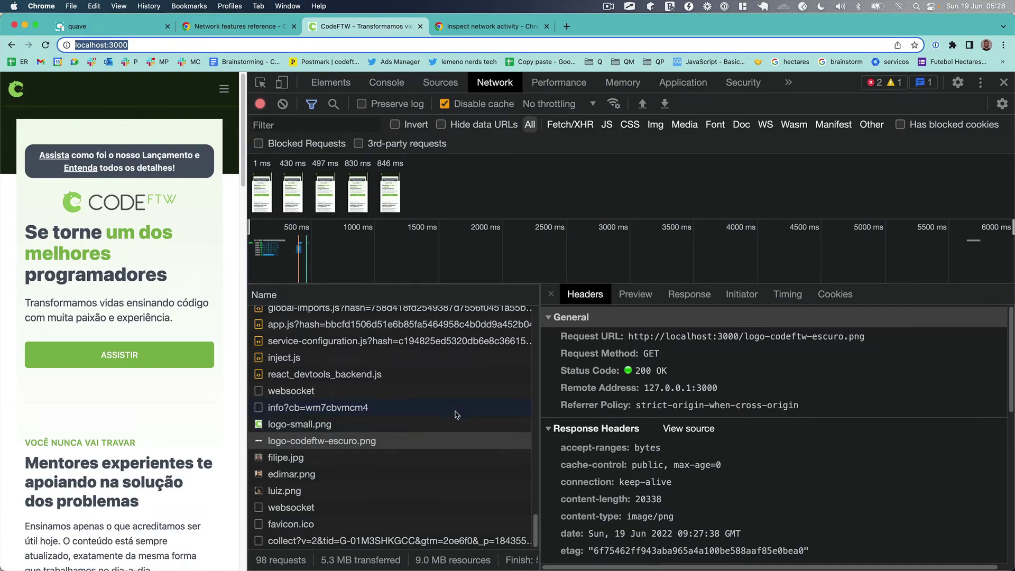
Step: View the headers of the googletagmanager.com script and the other requests near the start of the localhost:3000 list
scroll(455, 409, up, 10)
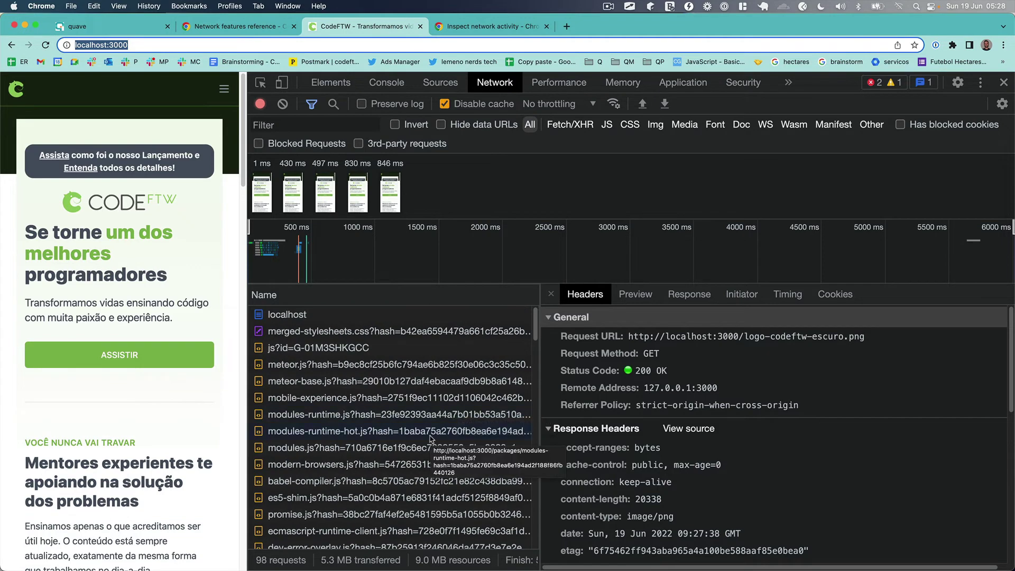
scroll(425, 440, up, 10)
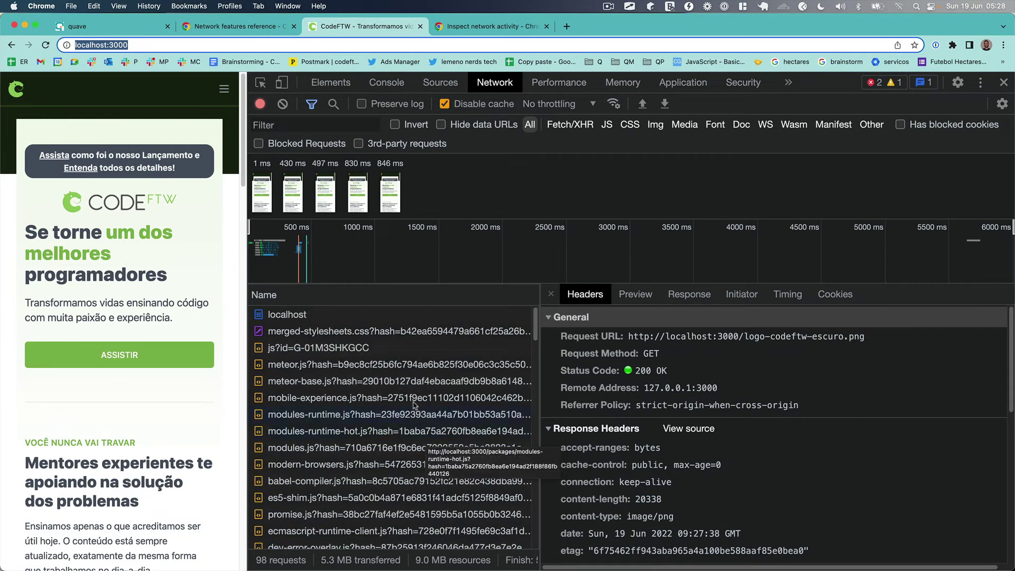
click(376, 364)
click(390, 346)
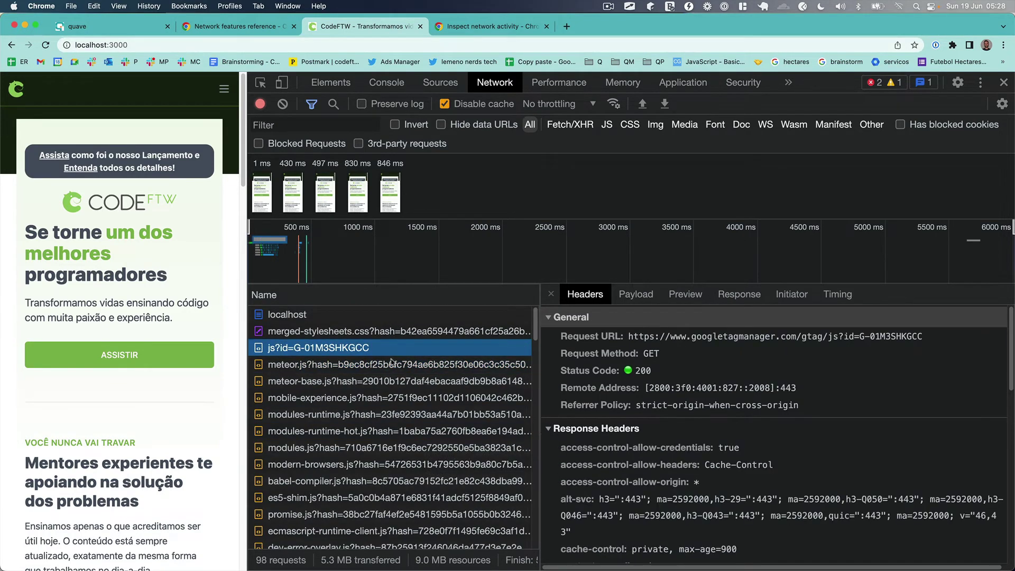
click(392, 331)
Step: Filter the requests by the text "css" and view the headers of minifier-css.js and merged-stylesheets.css
click(312, 125)
text(css)
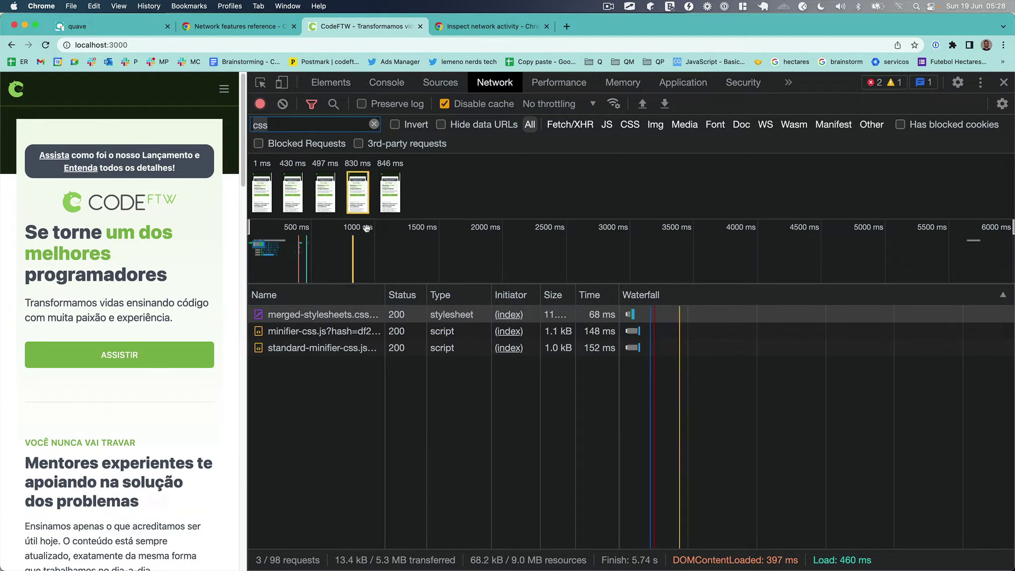
click(348, 333)
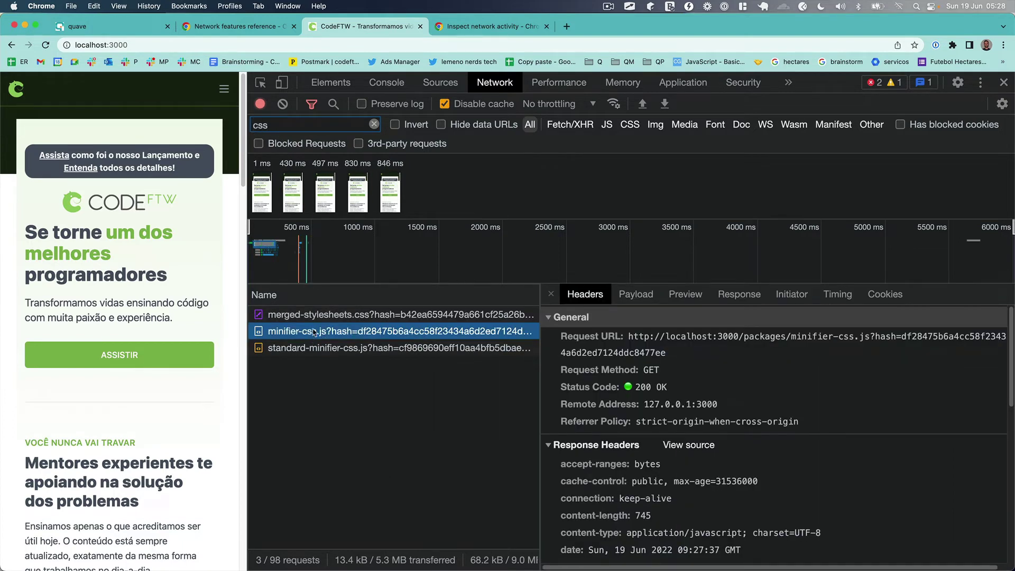
click(323, 317)
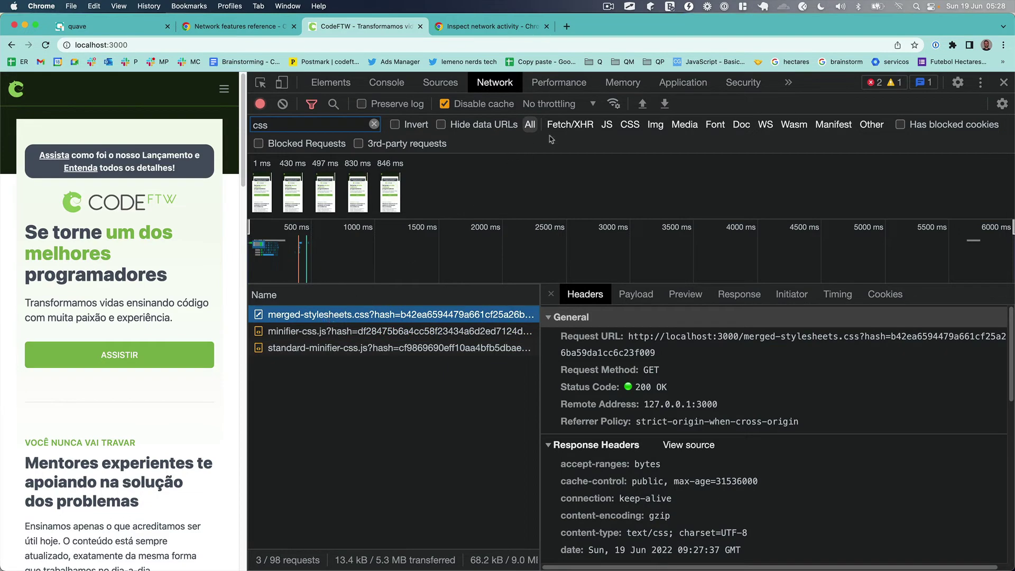
Step: Restrict the requests to the CSS type and clear the text filter
click(629, 124)
click(374, 123)
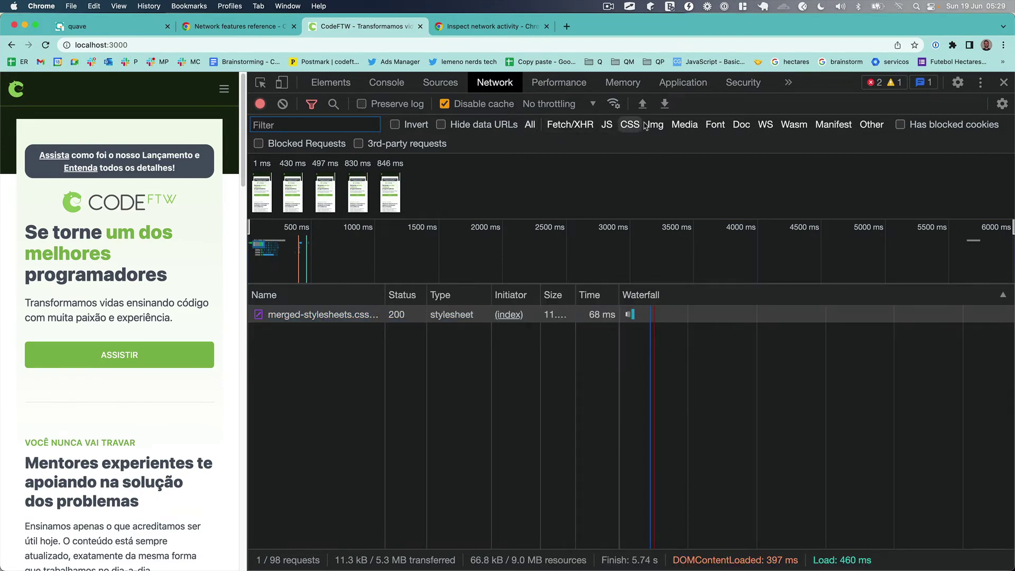
Step: In the quave tab, search the contents of the recorded network requests for "sr-only"
click(128, 29)
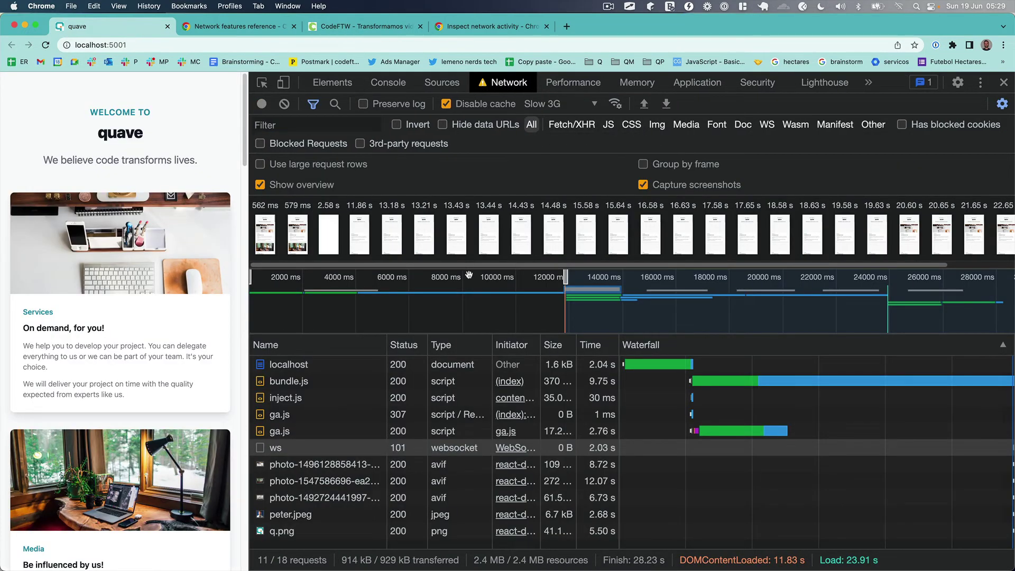
mouse_move(508, 405)
click(335, 104)
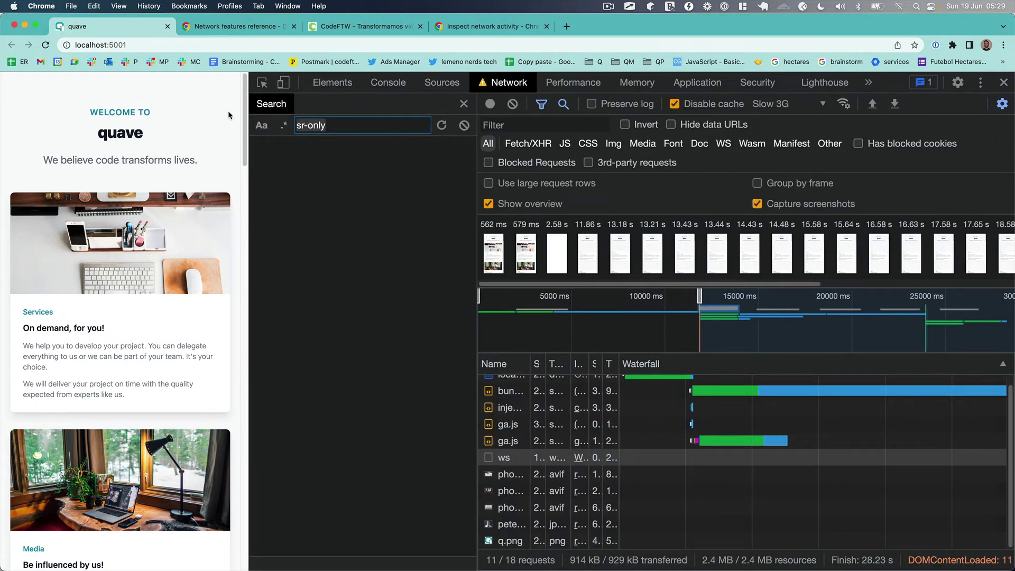
key(Right)
drag(353, 127, 298, 124)
key(Return)
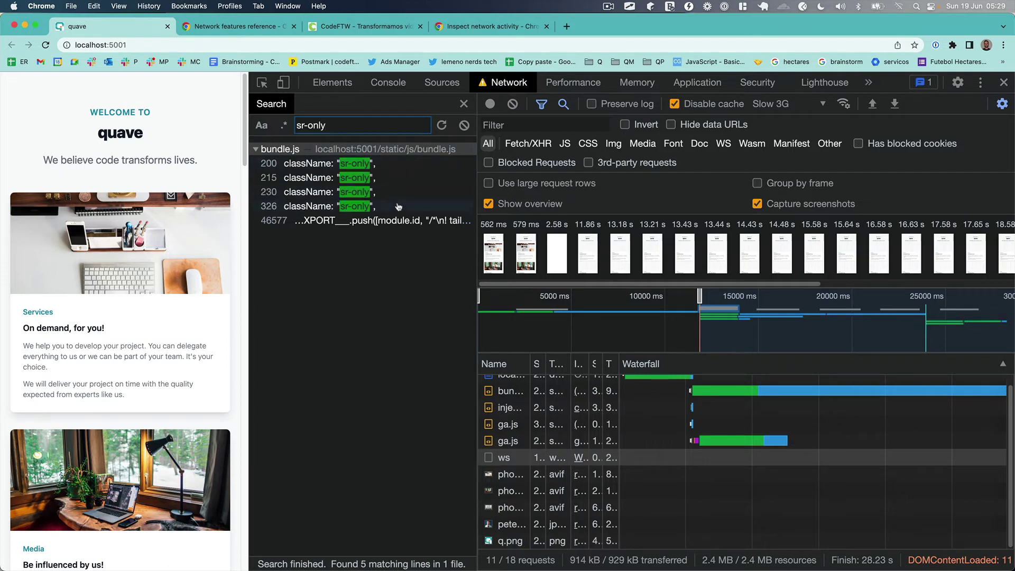
Step: View the bundle.js response at the "sr-only" matches on lines 326 and 46577
click(394, 222)
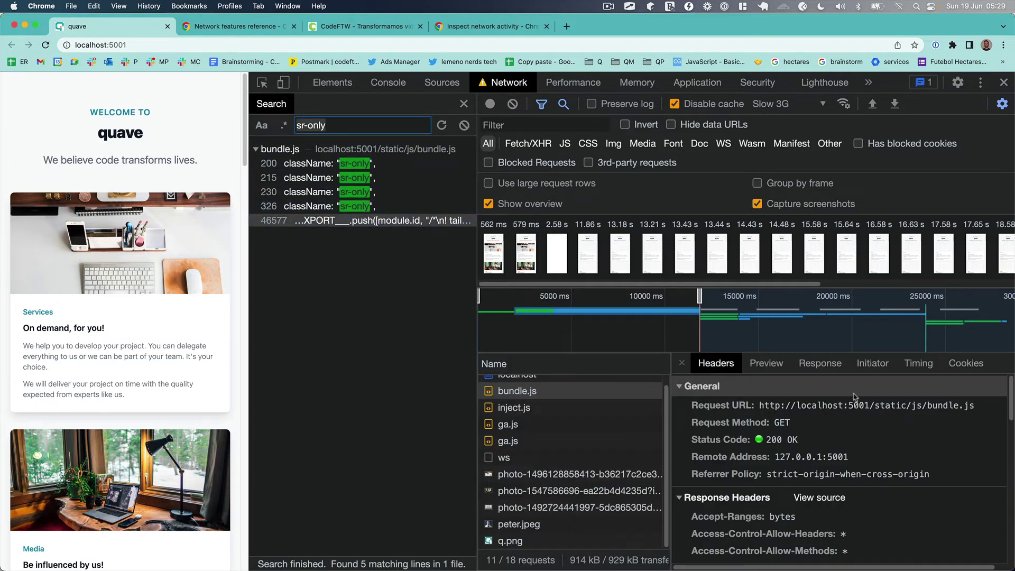
click(819, 364)
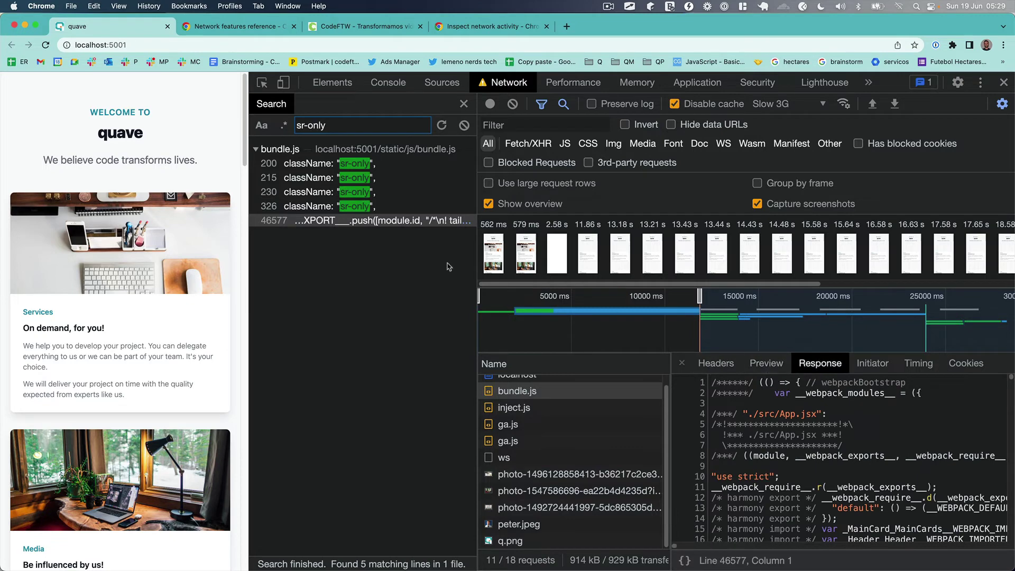
click(348, 206)
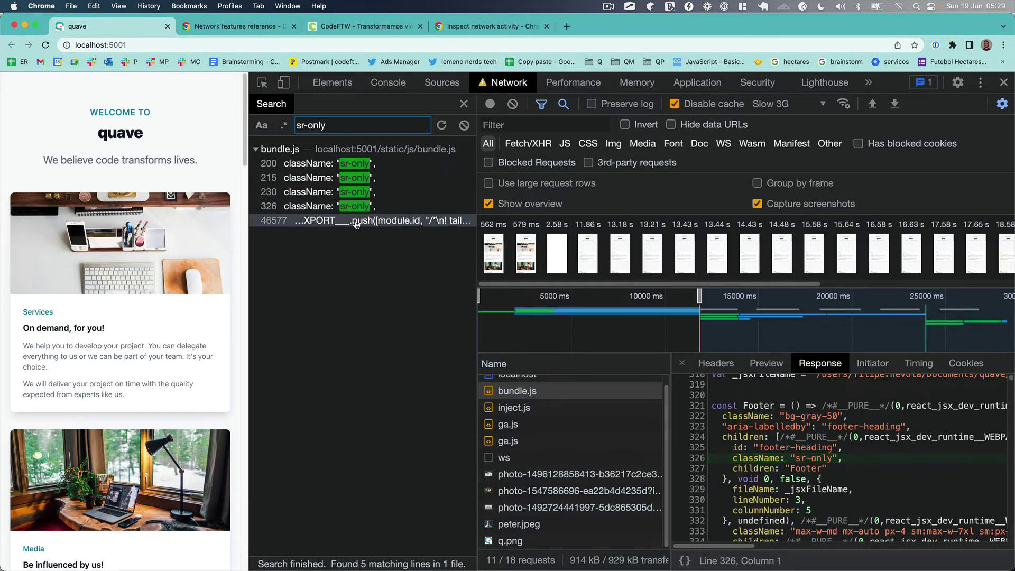
click(356, 223)
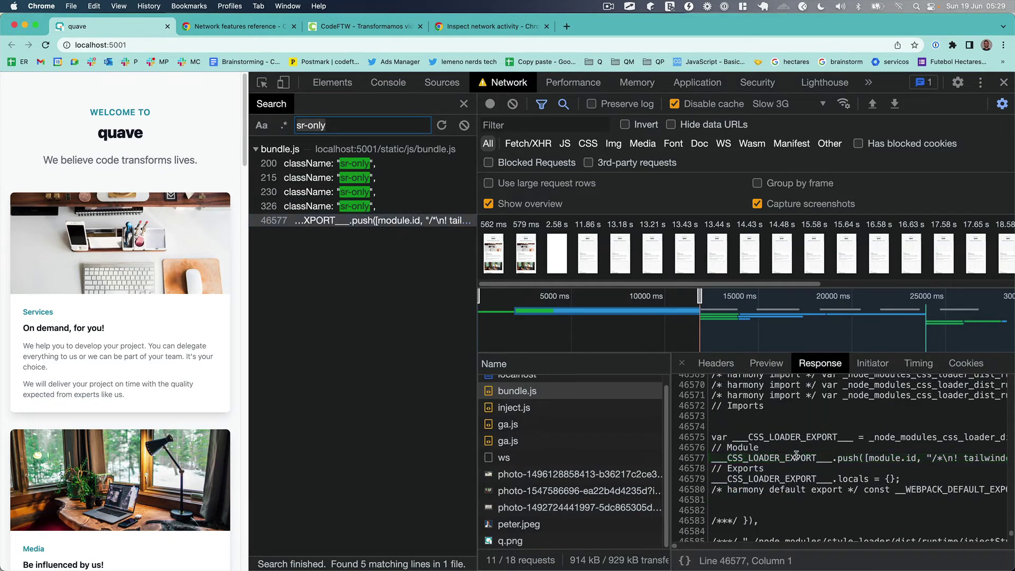
Step: Examine the Tailwind CSS version comment in the bundle.js response at line 46577 and the code below it
click(347, 228)
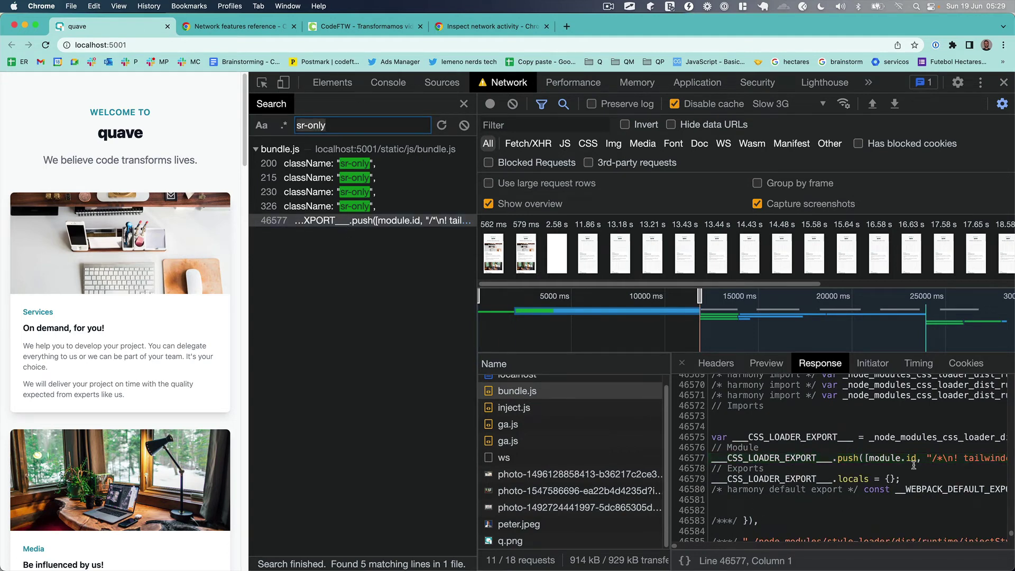
drag(946, 458, 1007, 458)
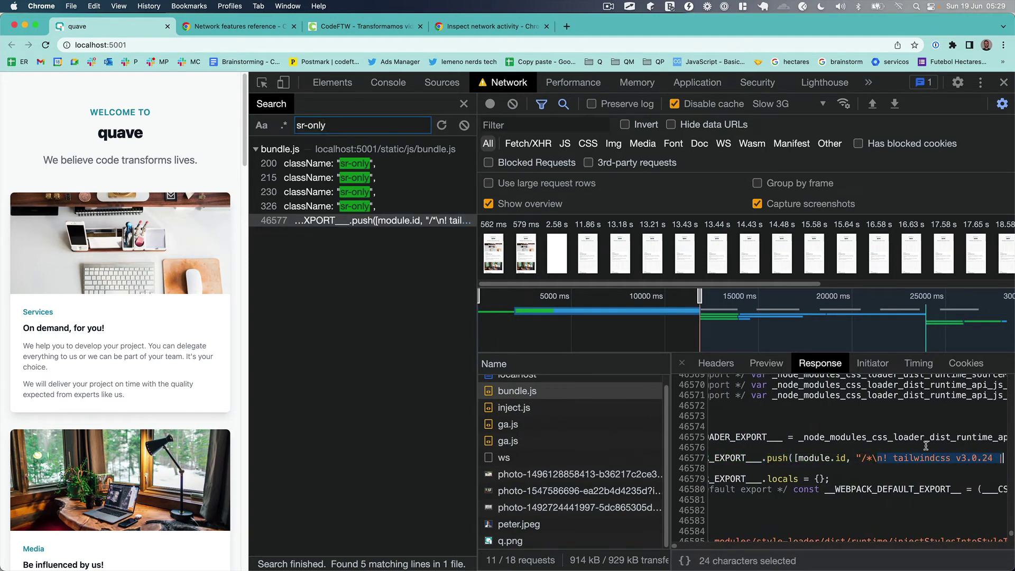
click(407, 226)
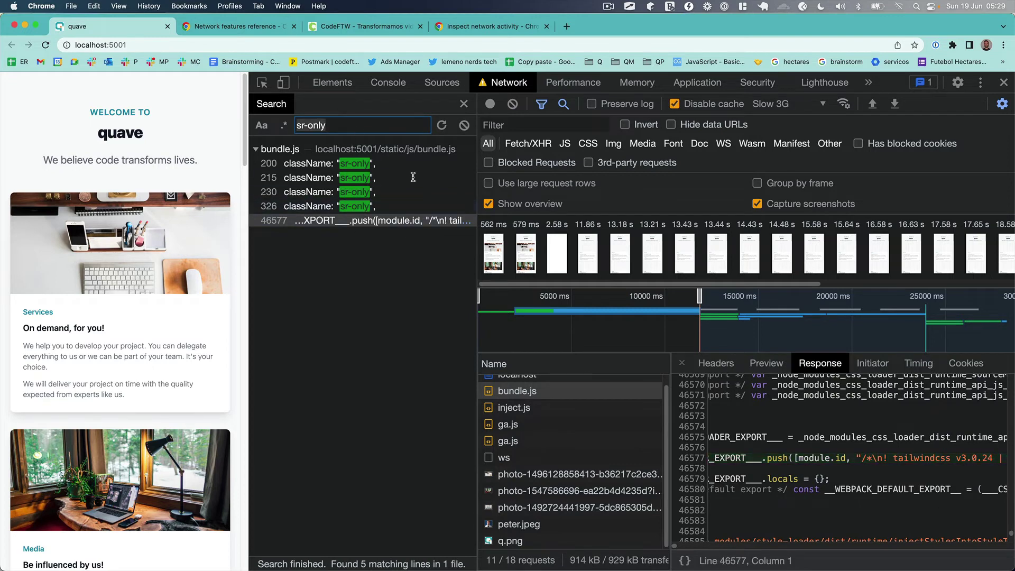
scroll(765, 433, down, 3)
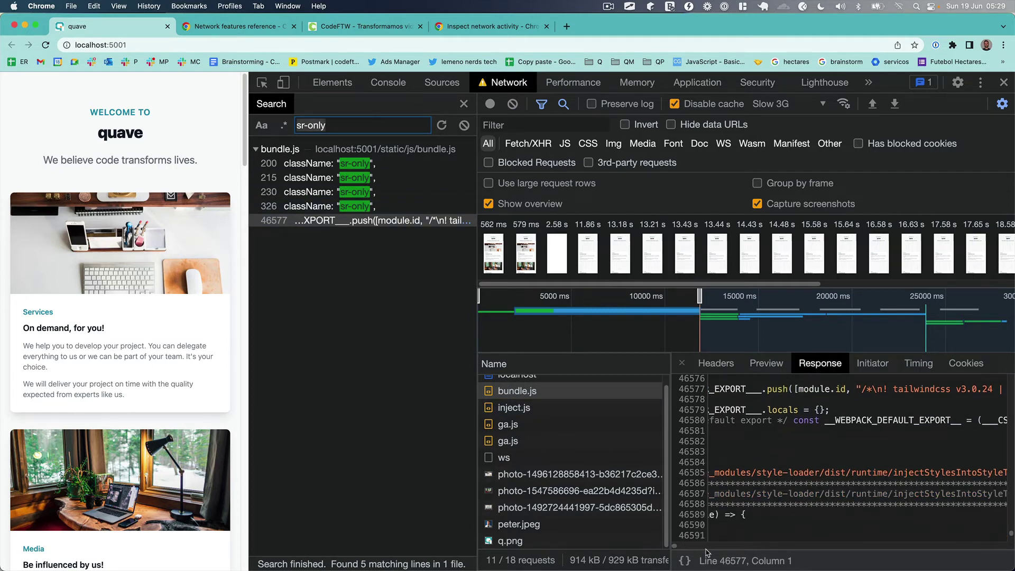
drag(679, 548, 663, 548)
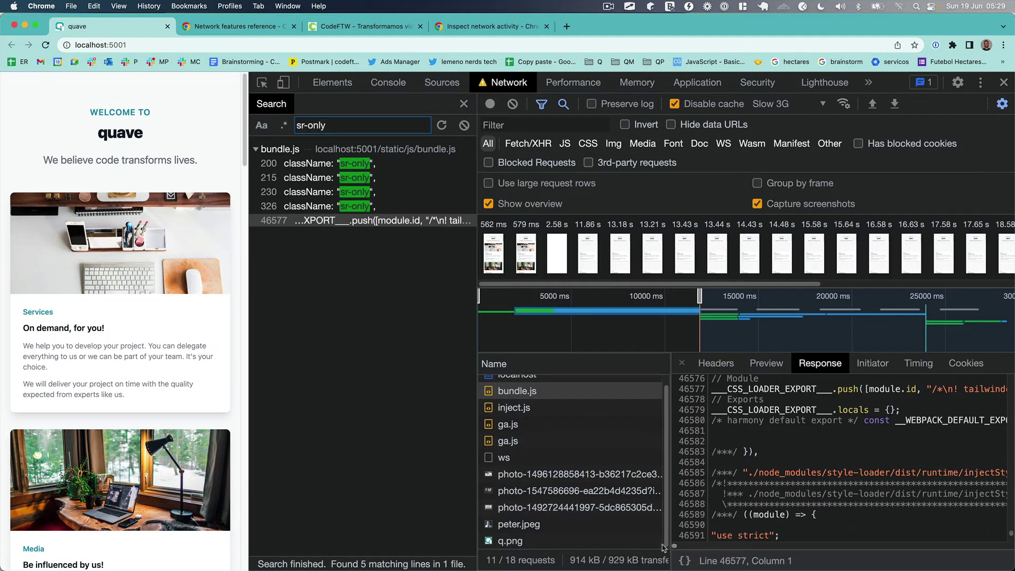
Step: Search the contents of the recorded network requests for "webpack"
triple_click(374, 125)
text(webp)
text(ack)
key(Return)
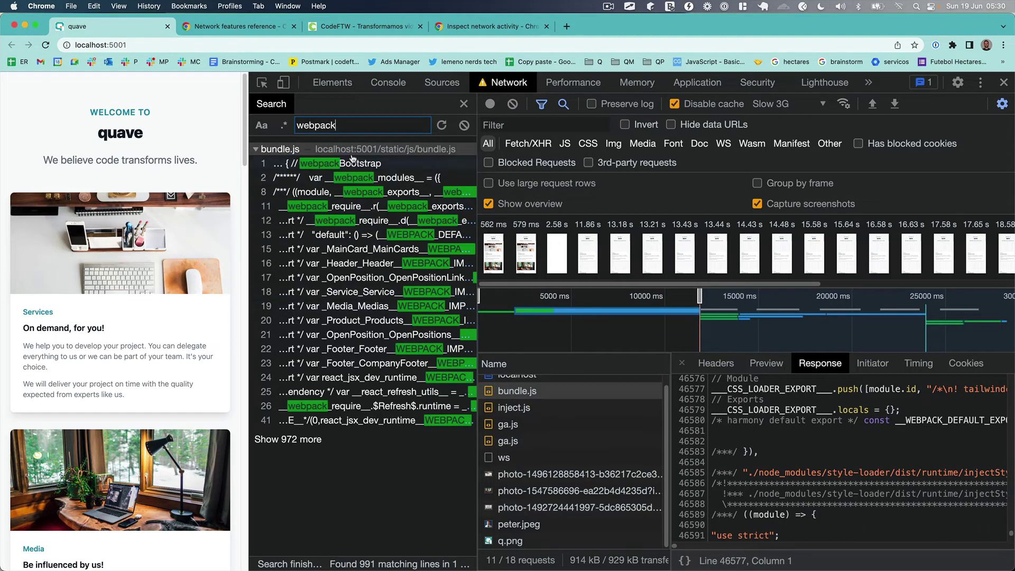
Step: Search the recorded request contents for "meteor" and view the matching line in the inject.js response
double_click(337, 125)
text(meteor)
key(Return)
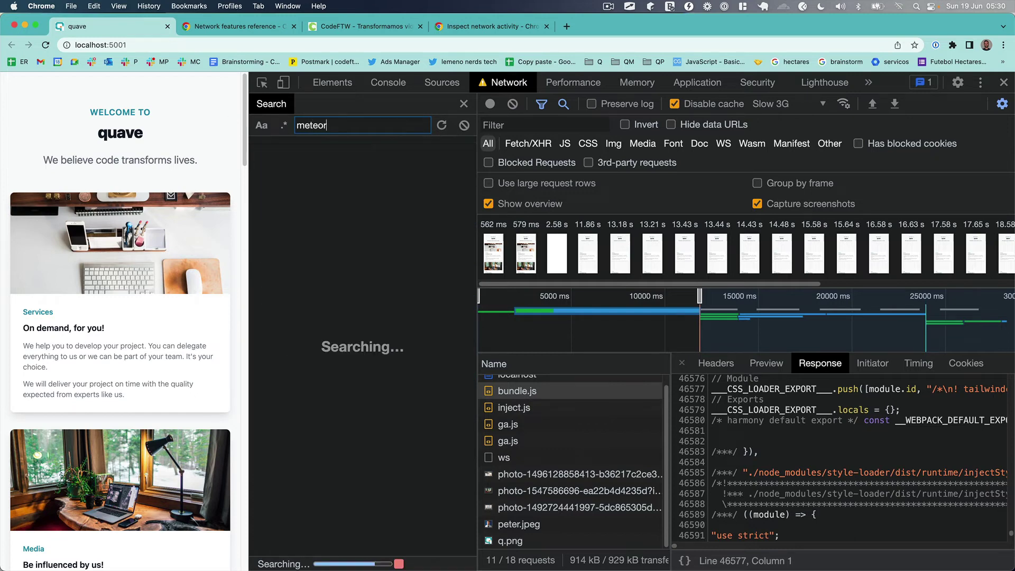
click(391, 164)
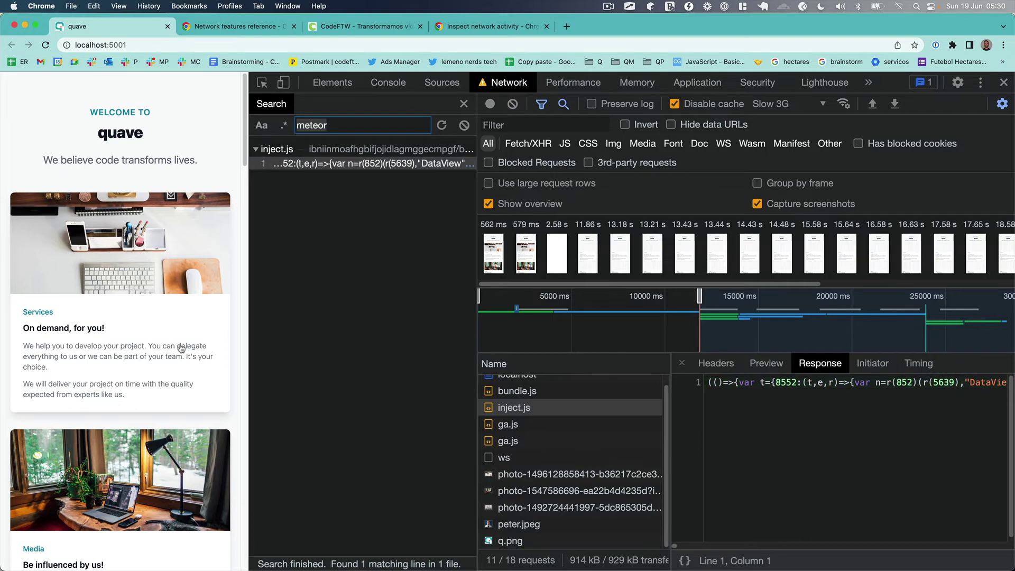
scroll(694, 546, right, 5)
scroll(694, 547, right, 3)
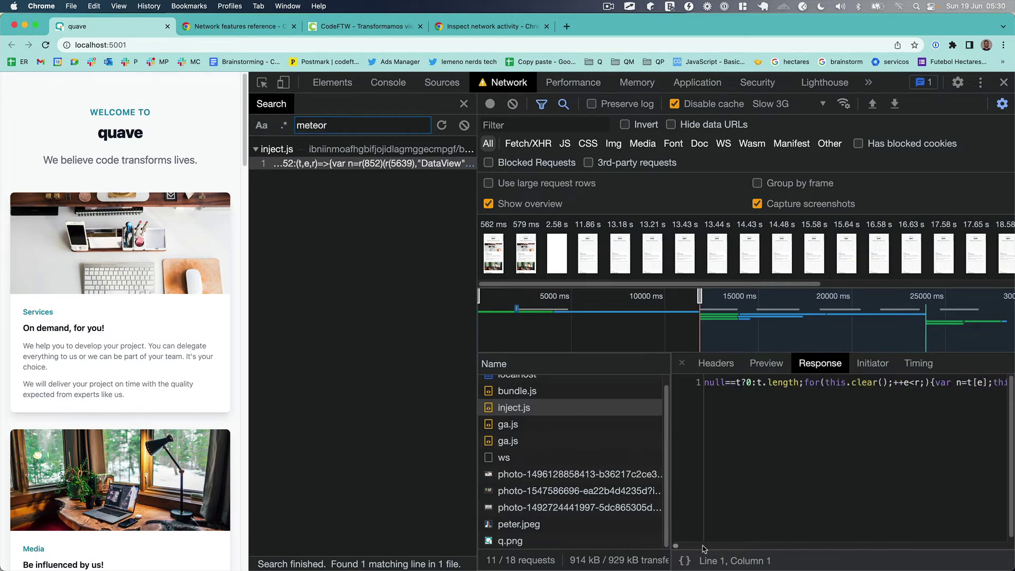
scroll(161, 276, down, 5)
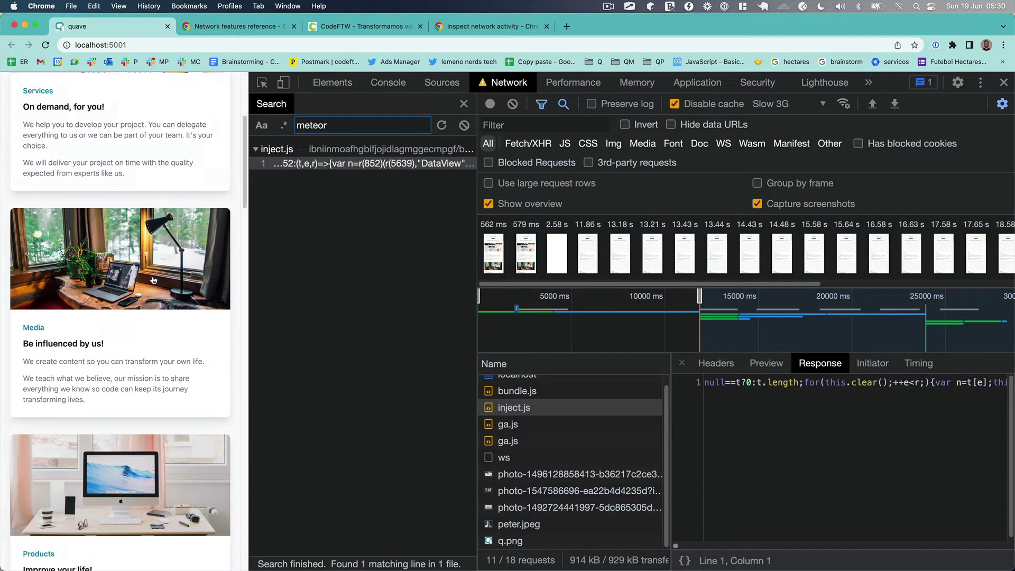
scroll(160, 276, up, 5)
key(super+a)
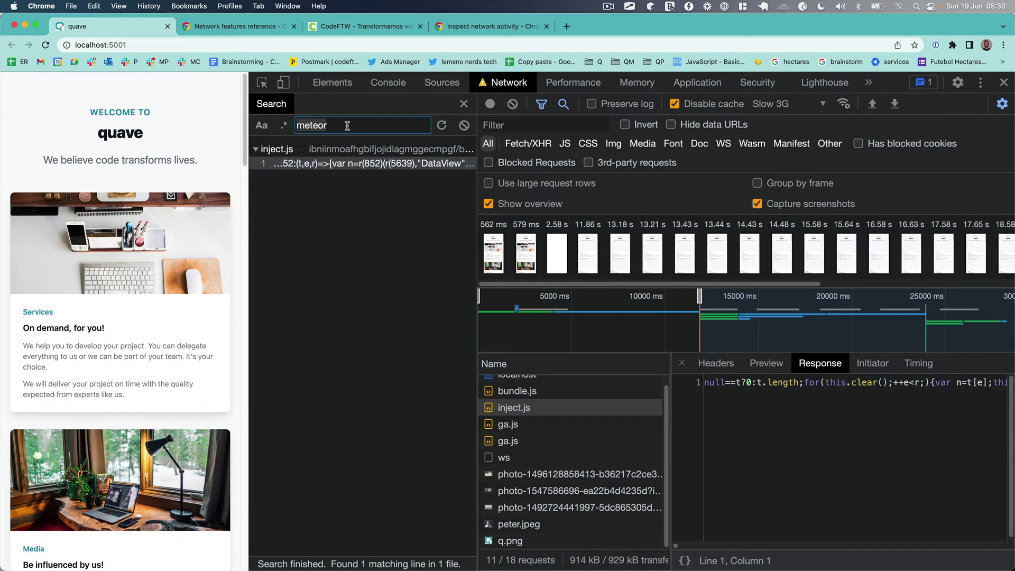
key(BackSpace)
text(meteor)
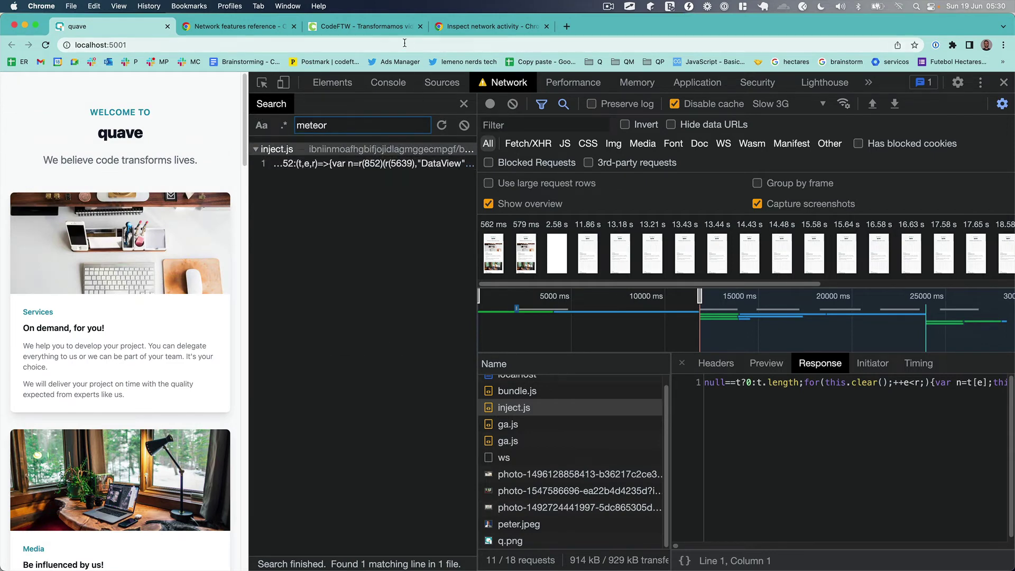
Step: Switch to the CodeFTW page on localhost:3000 and clear the text filter on its network requests
click(369, 26)
key(super+a)
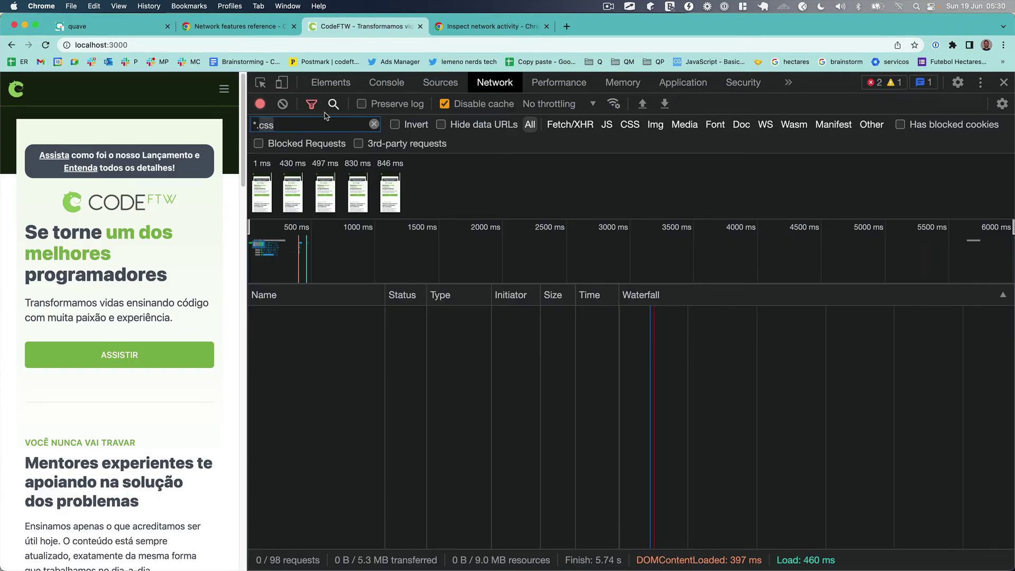
key(BackSpace)
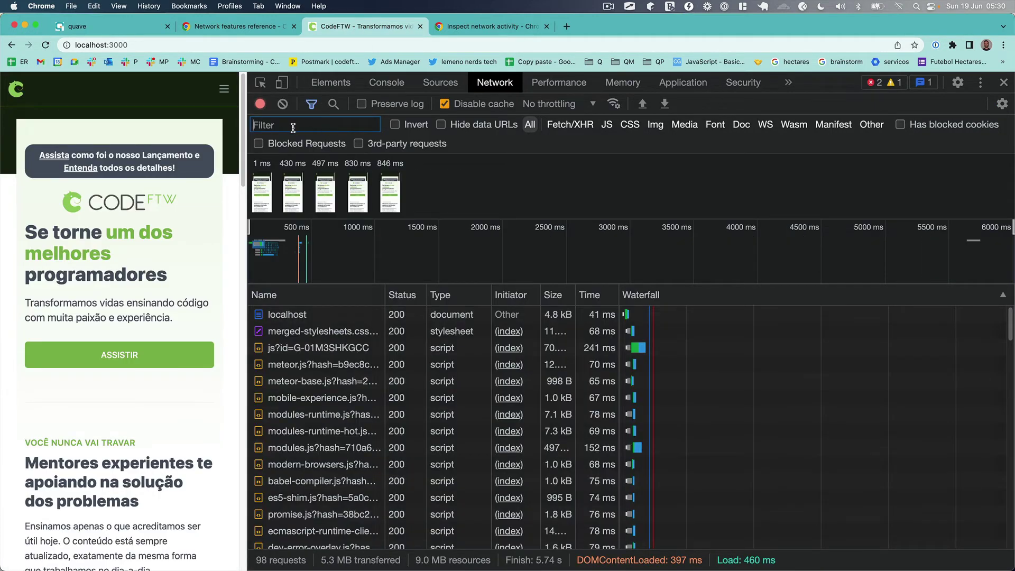
Step: Search the contents of the CodeFTW page's recorded requests for "meteor" and look through the list of matching files
click(333, 105)
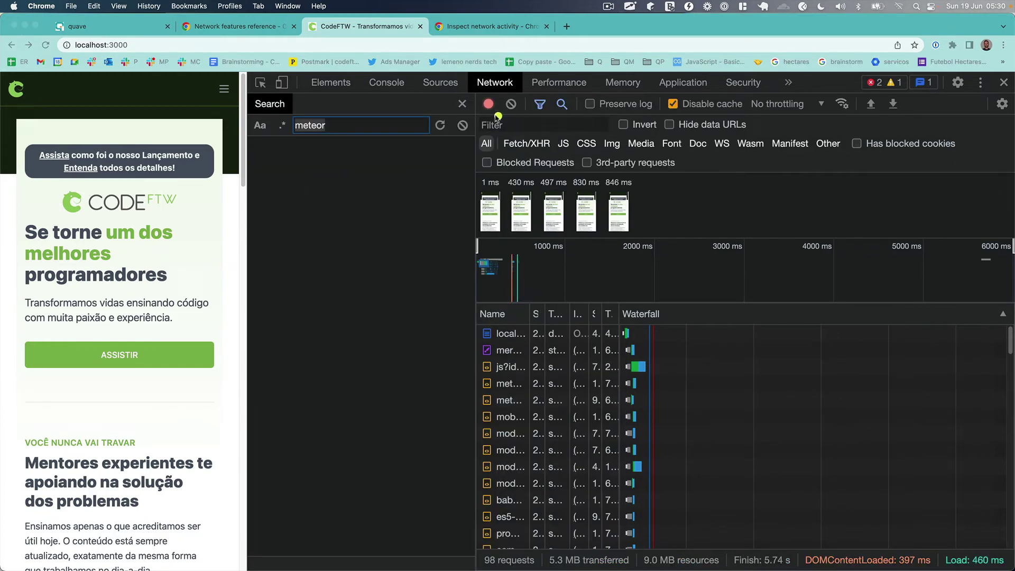
mouse_move(500, 114)
mouse_down()
mouse_move(475, 141)
mouse_move(587, 123)
mouse_up()
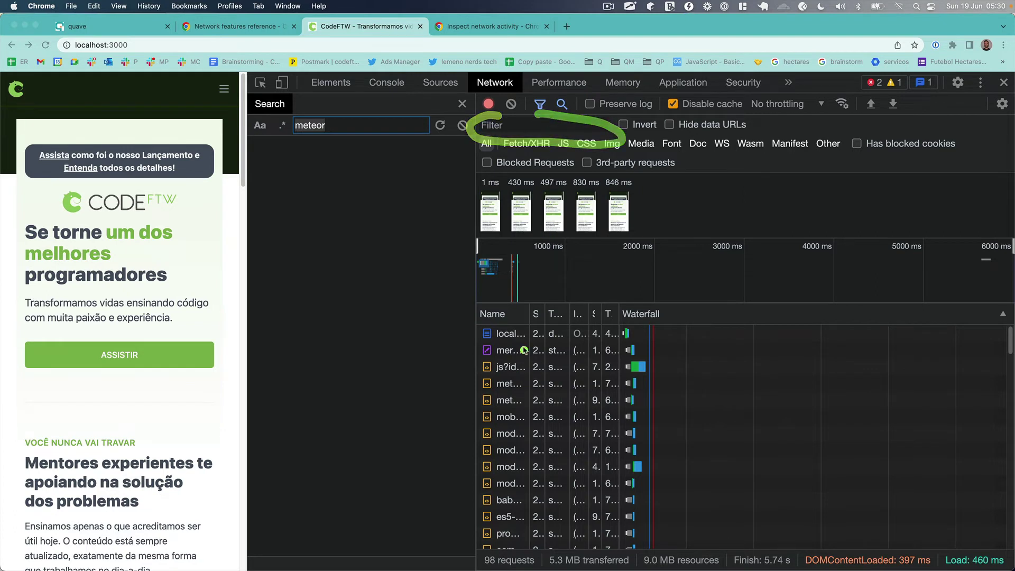
drag(510, 313, 494, 386)
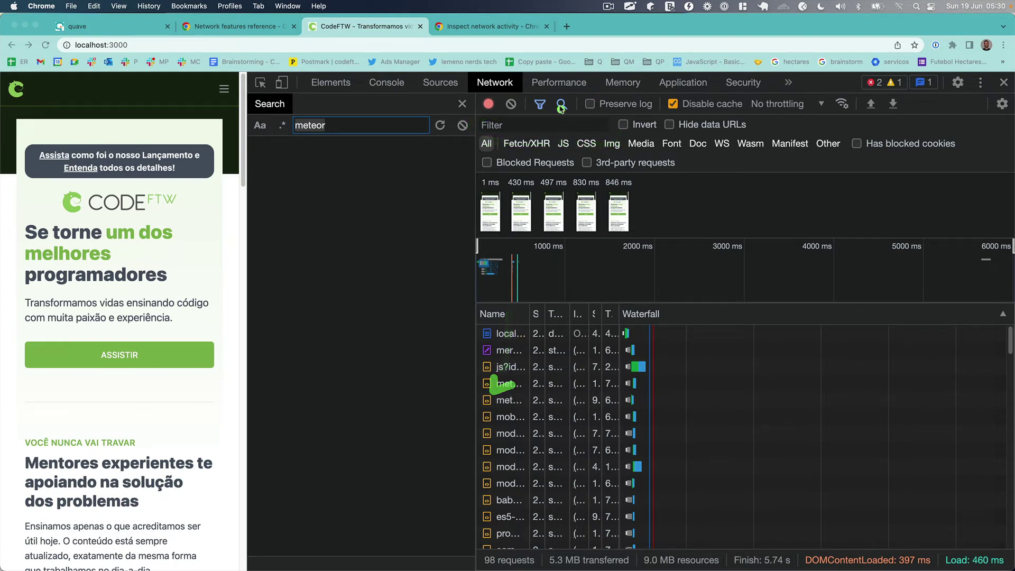
mouse_move(559, 91)
mouse_down()
mouse_move(549, 116)
mouse_move(575, 98)
mouse_move(431, 100)
mouse_move(404, 121)
mouse_up()
key(super+a)
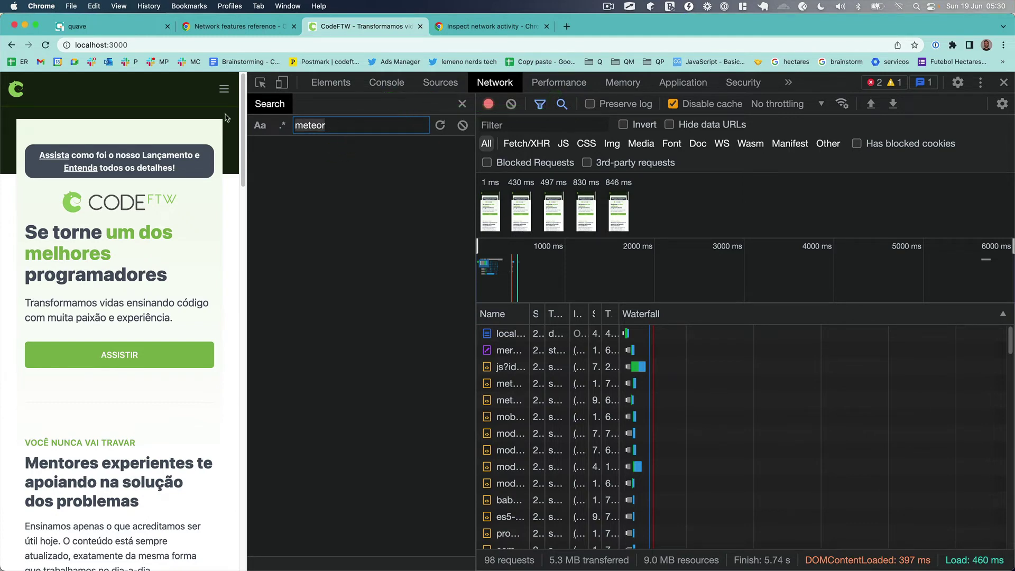
text(meteor)
key(Return)
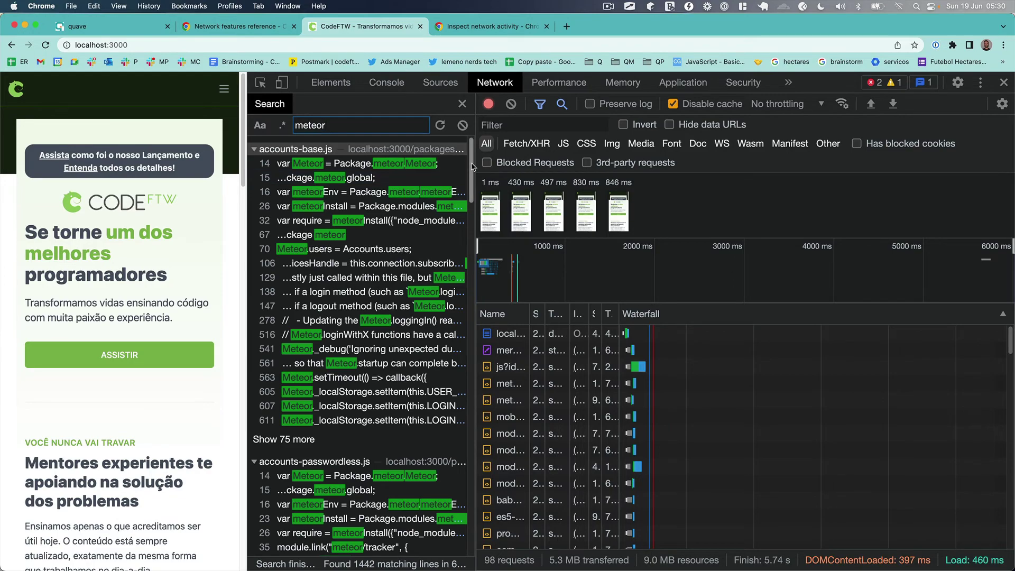
drag(472, 166, 469, 396)
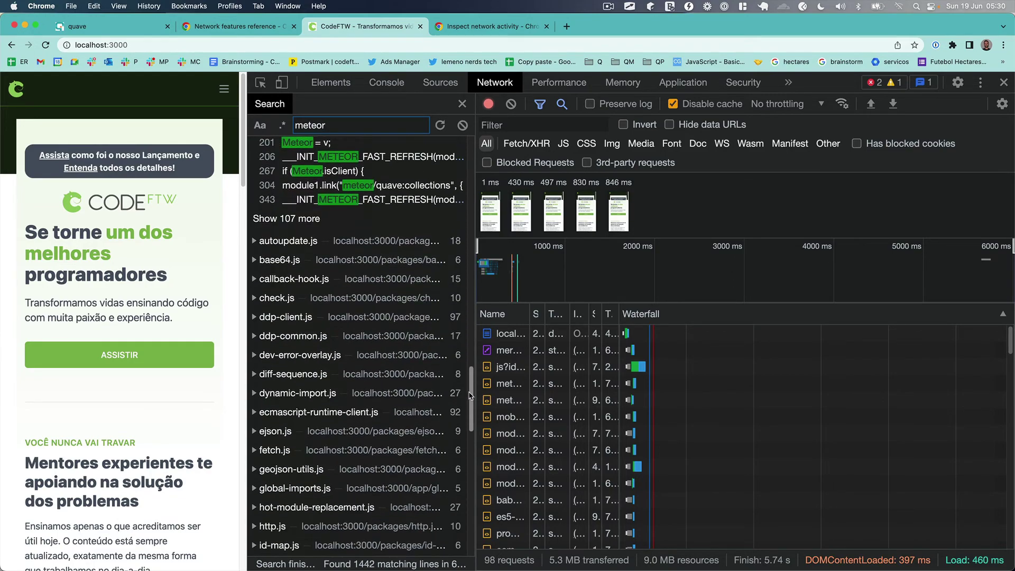
scroll(444, 402, down, 15)
scroll(442, 404, up, 8)
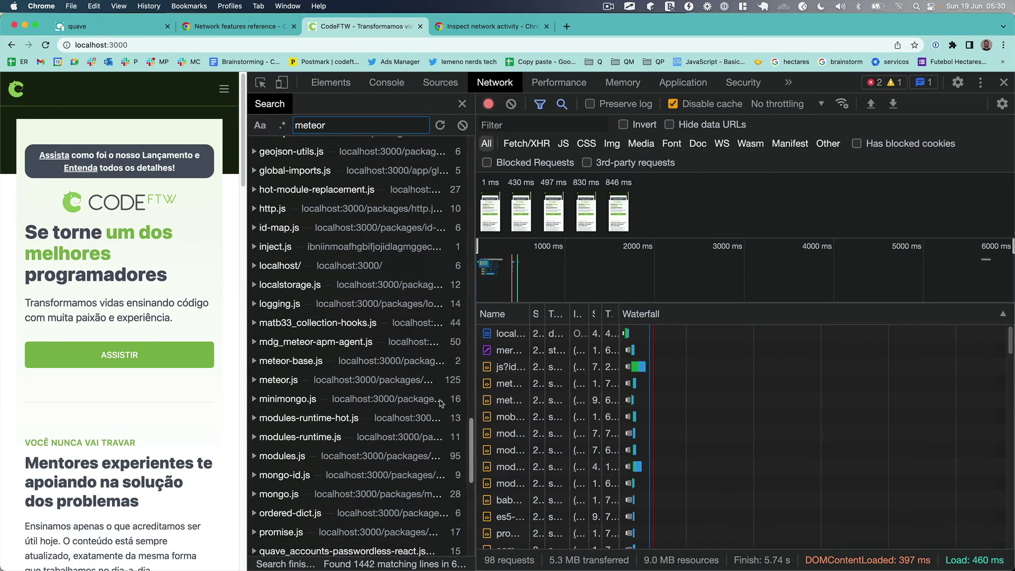
scroll(441, 403, up, 15)
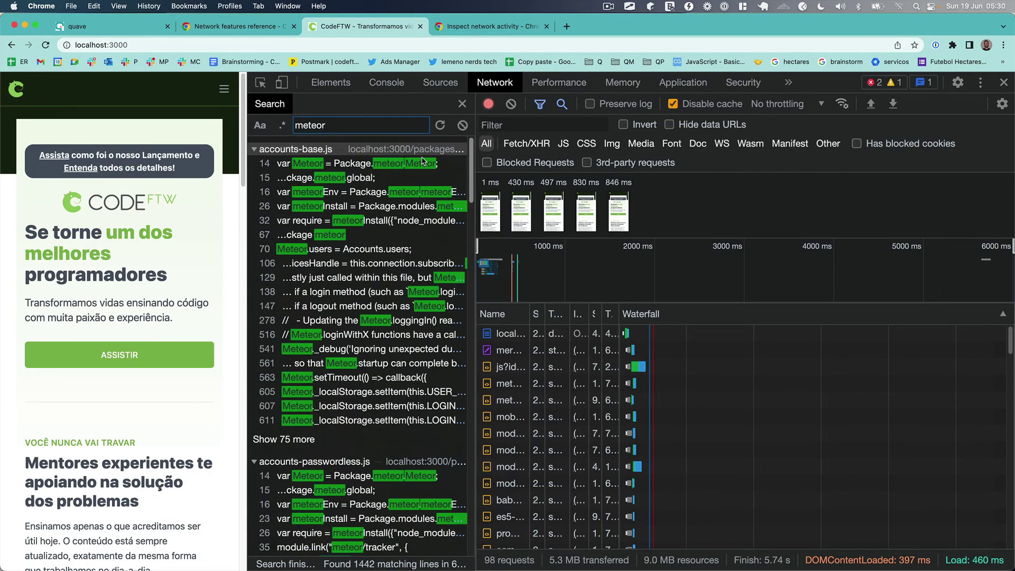
Step: View the accounts-base.js response at the "meteor" matches on lines 70, 129, 138, 278 and 516, widening the request details
click(377, 249)
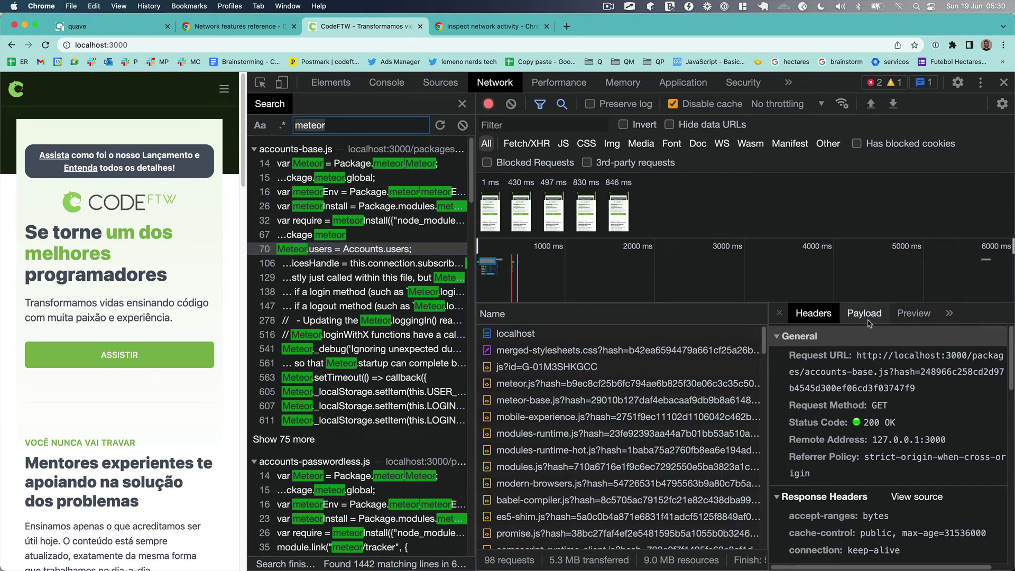
drag(769, 363, 606, 365)
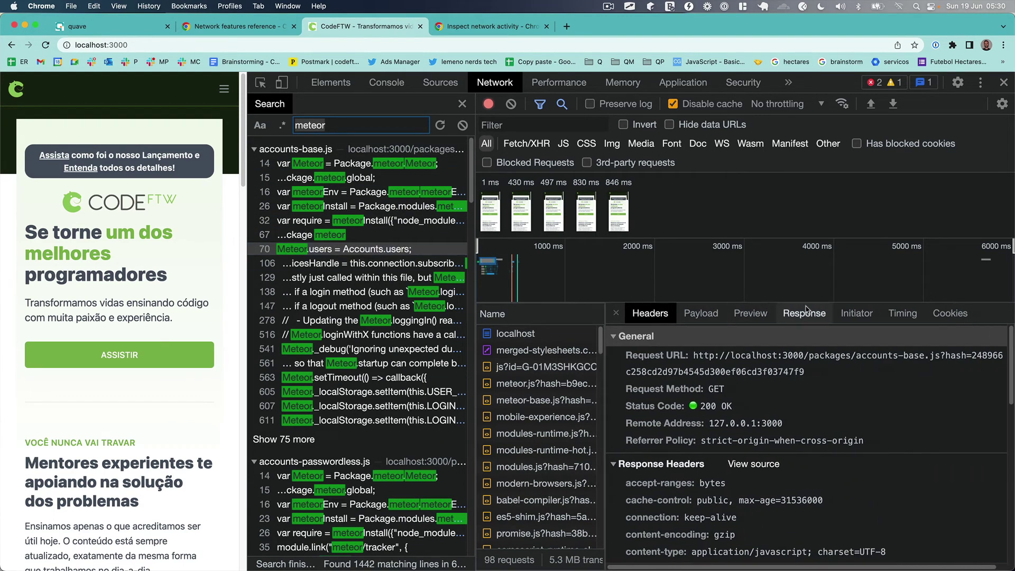
click(804, 313)
click(394, 278)
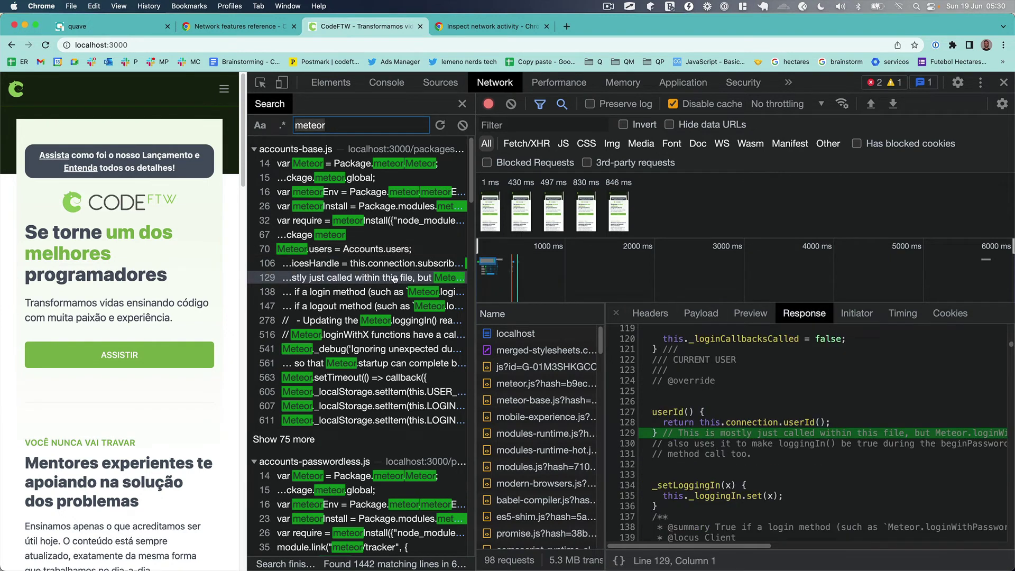
click(394, 293)
click(403, 320)
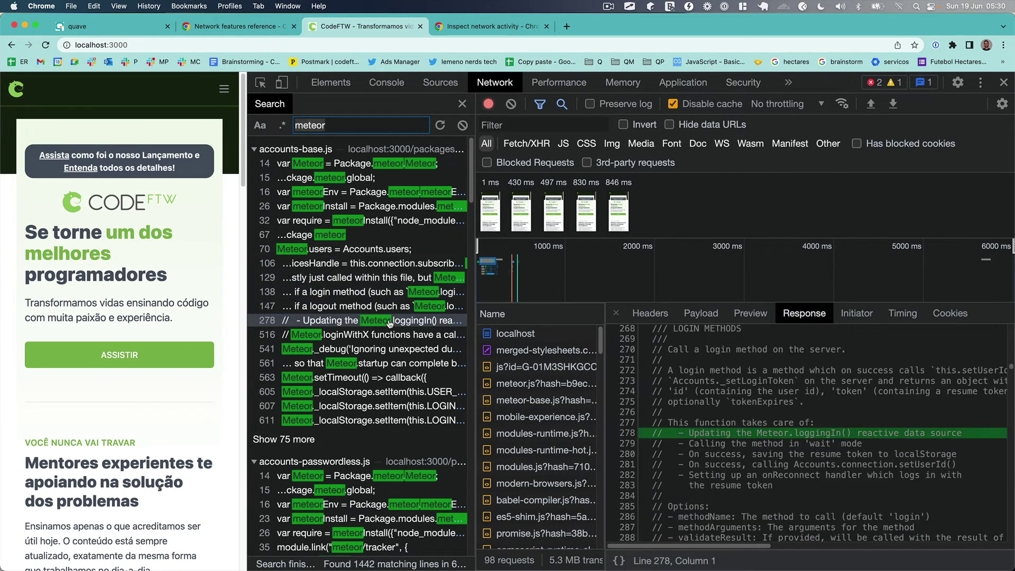
click(413, 334)
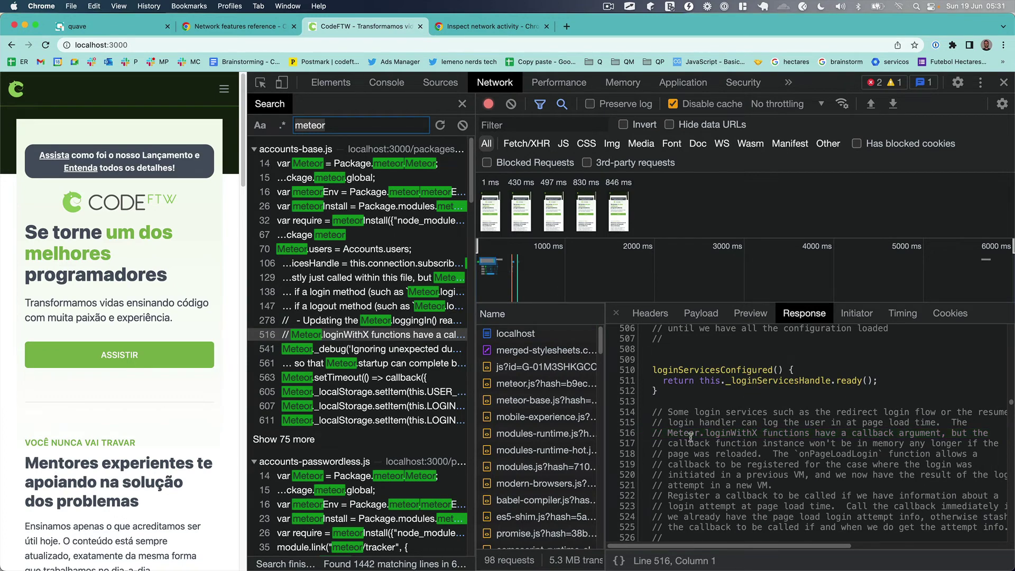
Step: View the aldeed_collection2.js response at the "meteor" matches on lines 28, 14, 16 and 22
scroll(365, 349, down, 10)
click(365, 346)
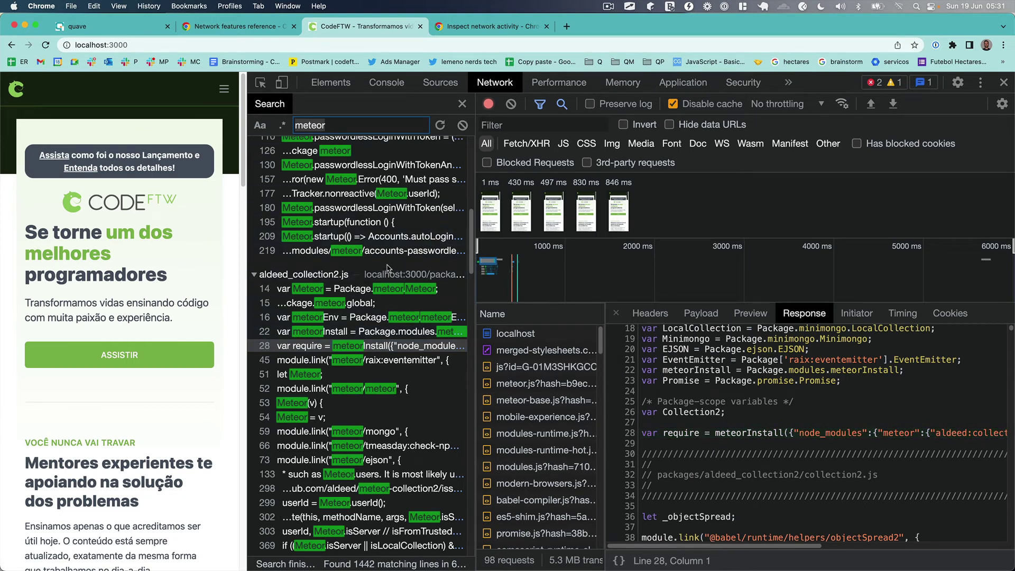
click(390, 288)
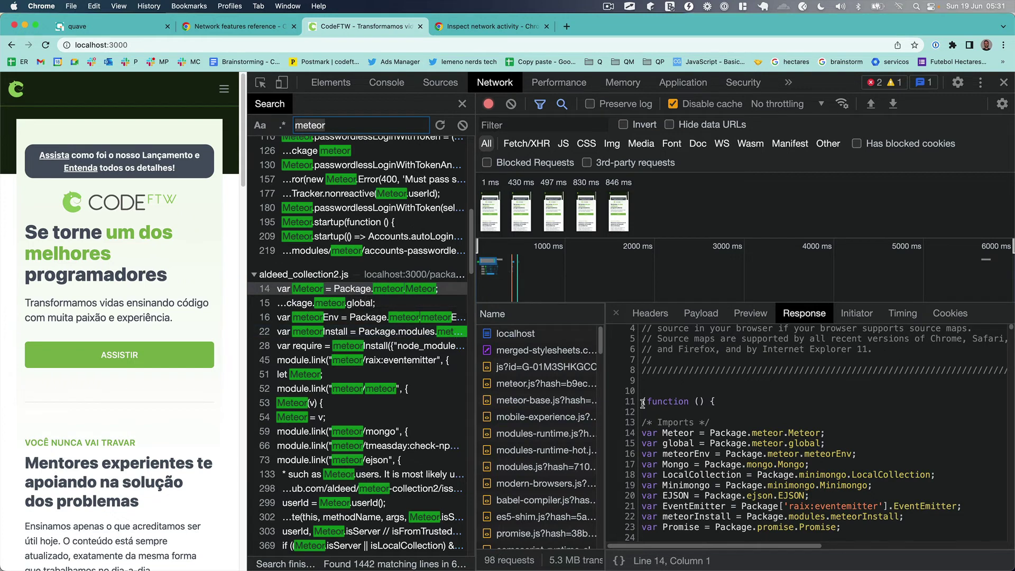
click(389, 320)
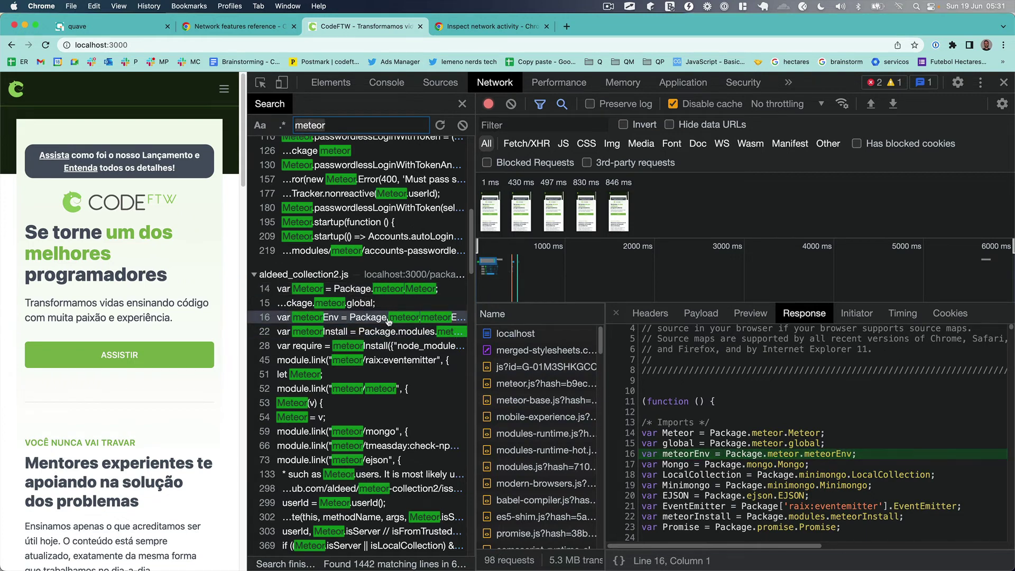
click(380, 332)
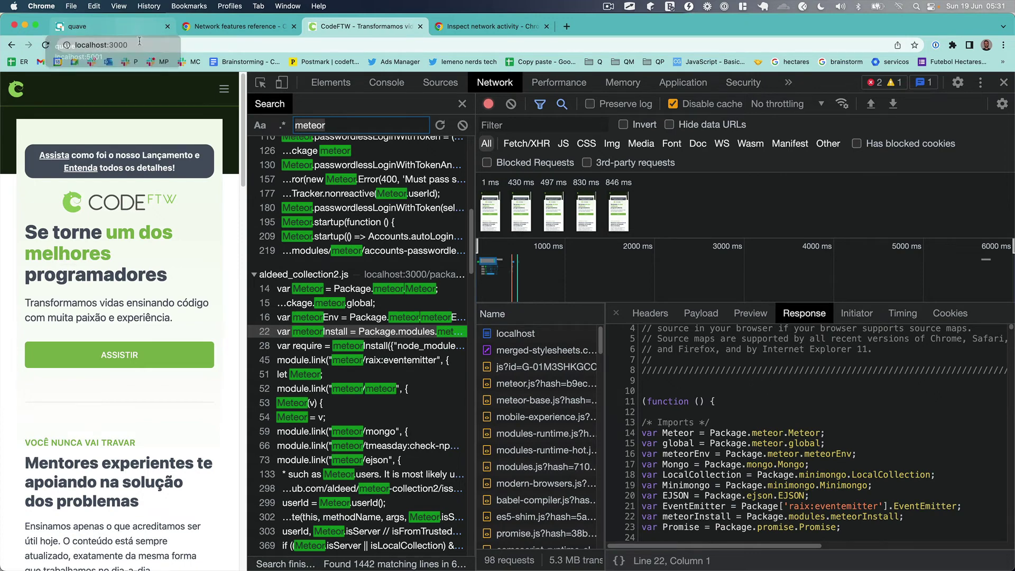
Step: Close the content search, widen the CodeFTW request name list and view the merged-stylesheets.css response
click(462, 104)
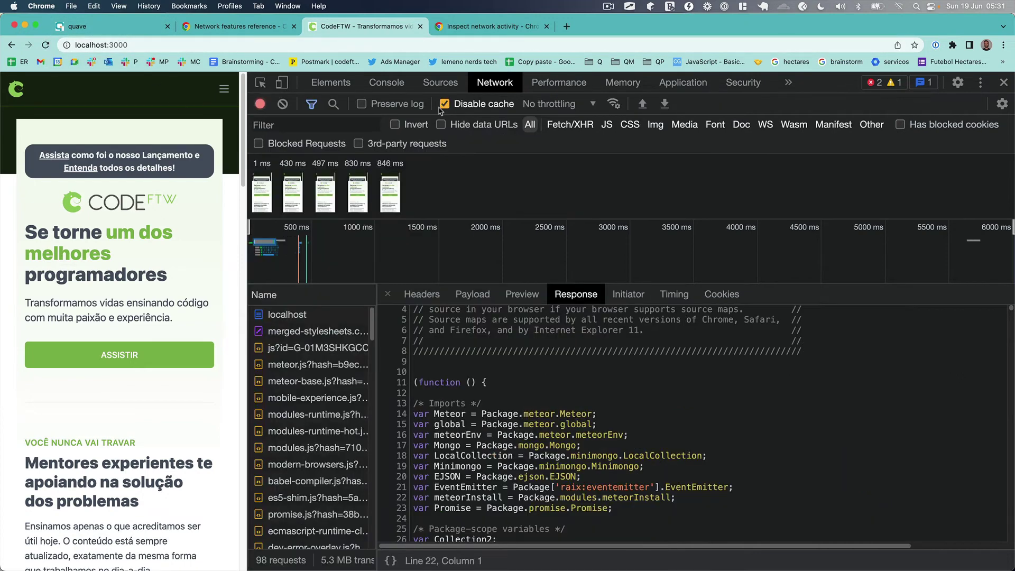
click(80, 24)
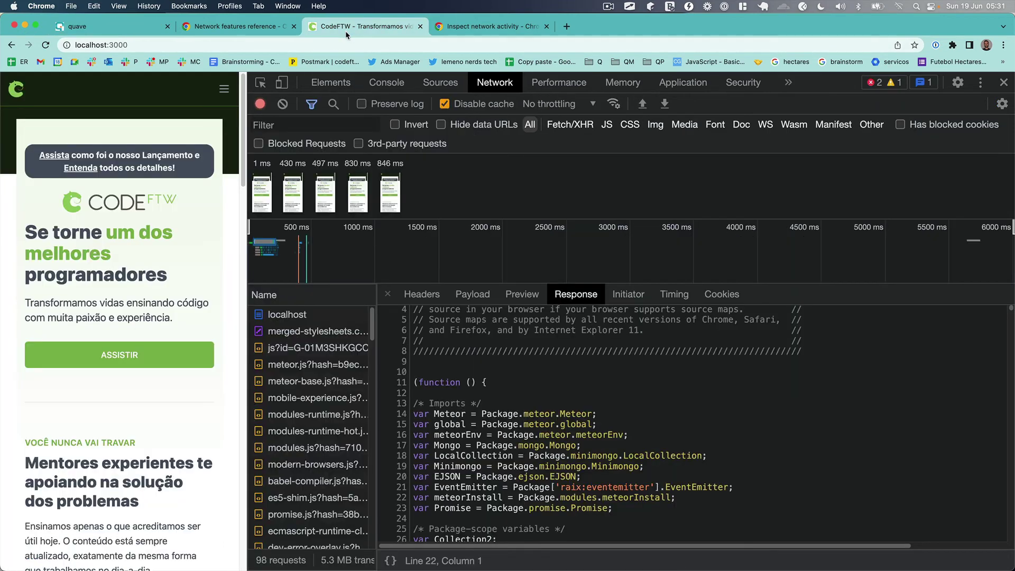
click(344, 26)
drag(379, 328, 511, 329)
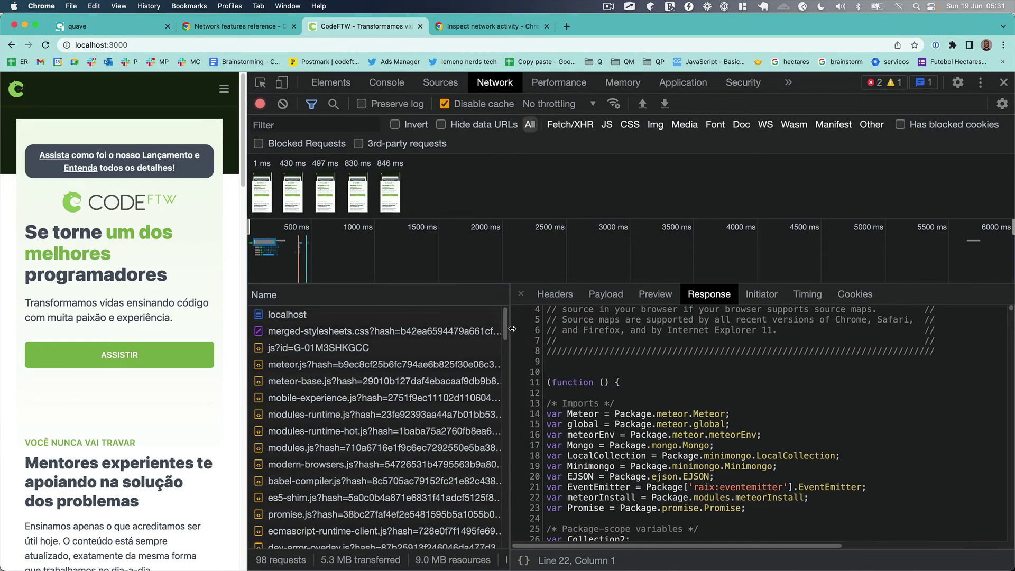
click(349, 333)
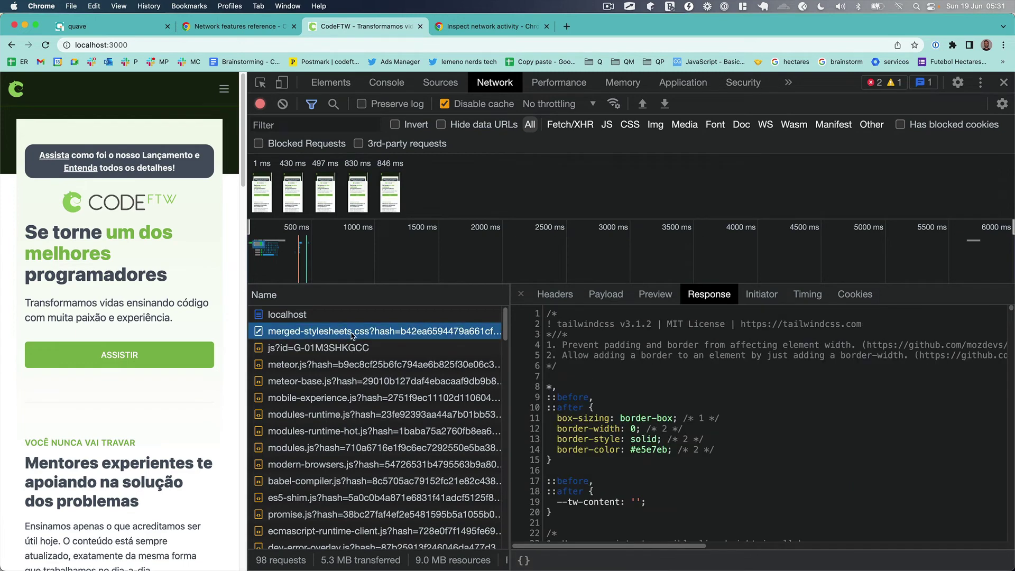
Step: Close the request details, run the Clear site data command for the CodeFTW page and reload it
key(Escape)
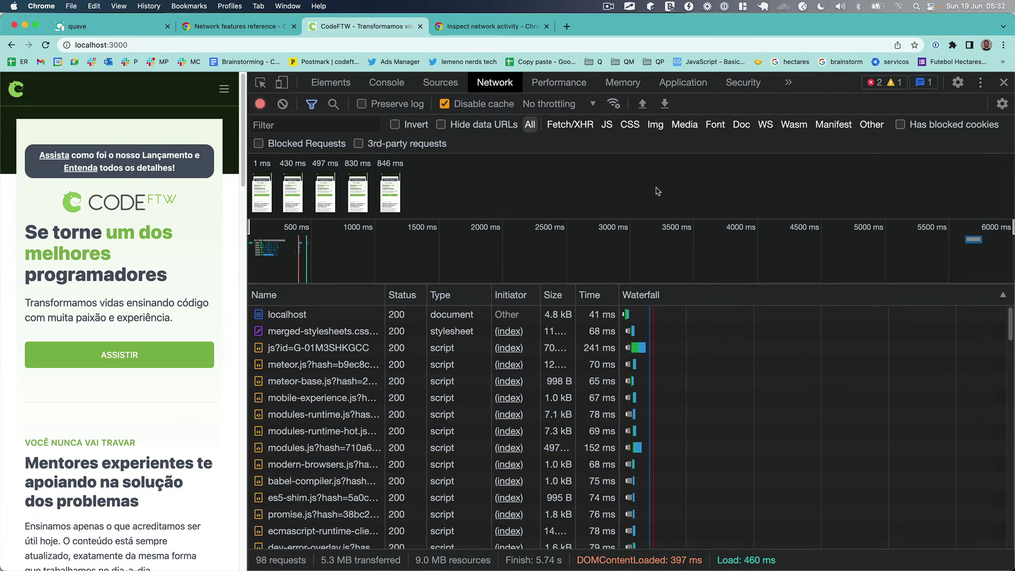
key(super+shift+p)
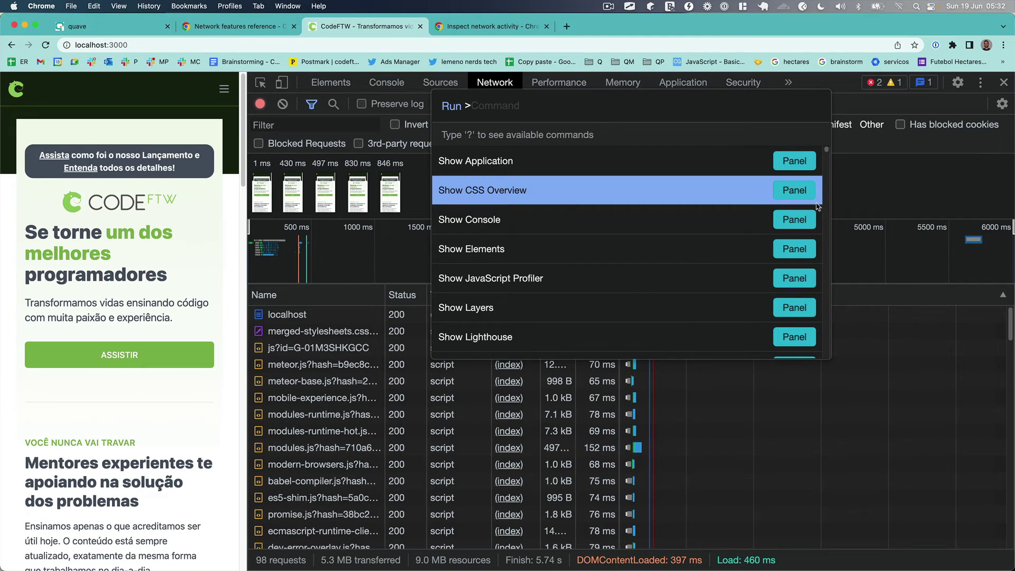
click(873, 189)
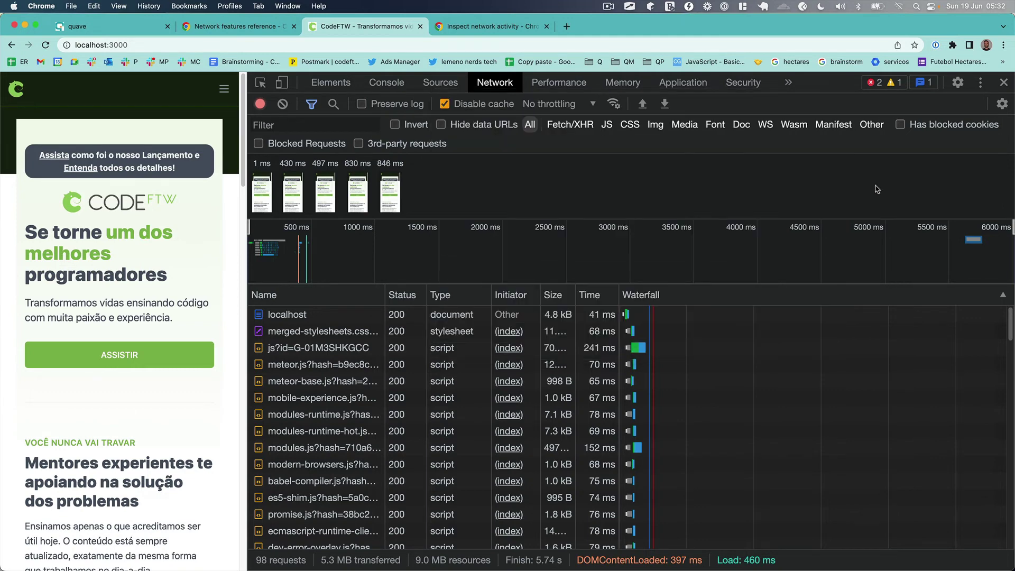
key(super+shift+p)
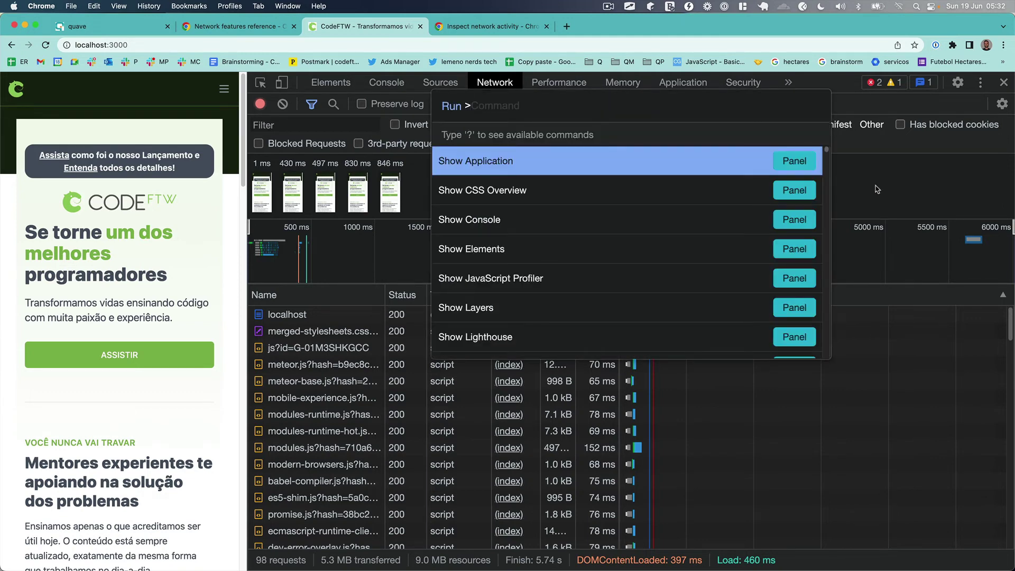
text(clear)
key(Down)
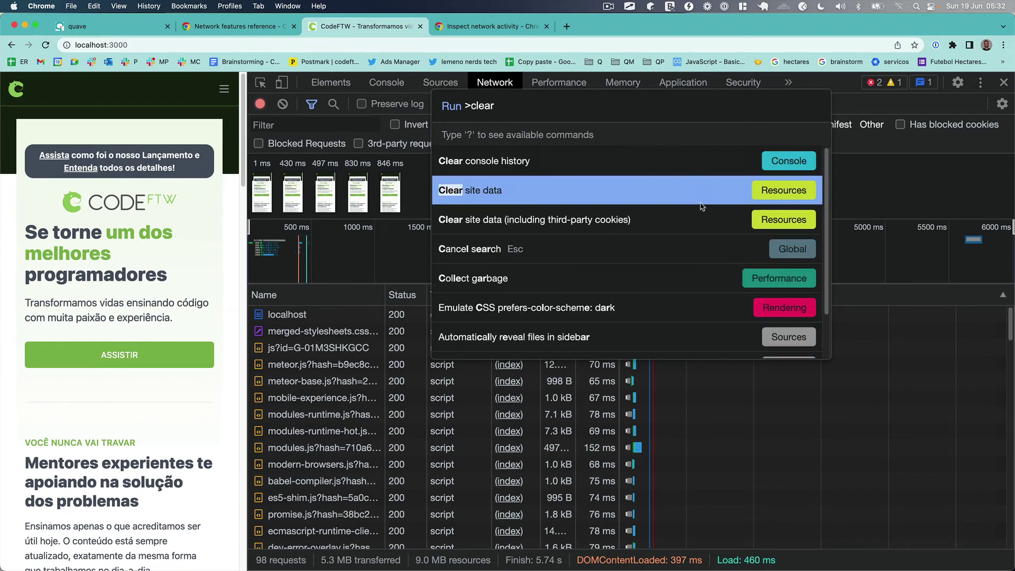
click(588, 195)
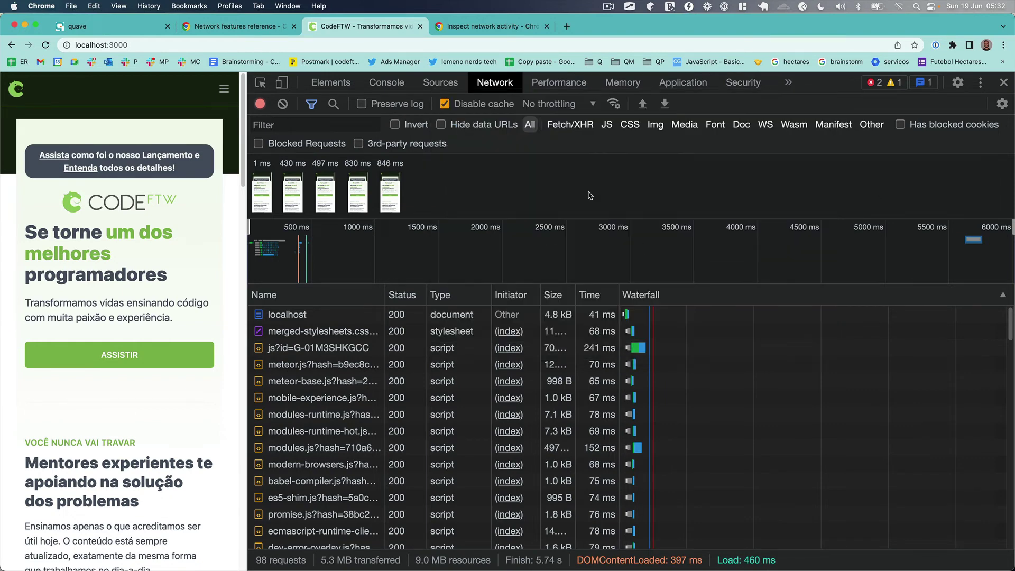
key(super+r)
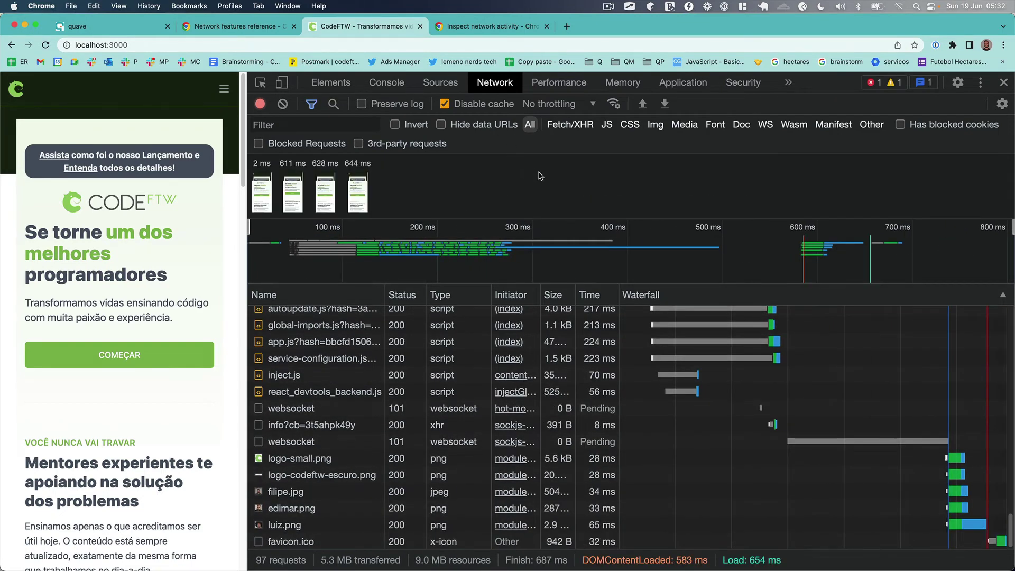
Step: Show the Network request blocking drawer and enable network request blocking
key(super+shift+p)
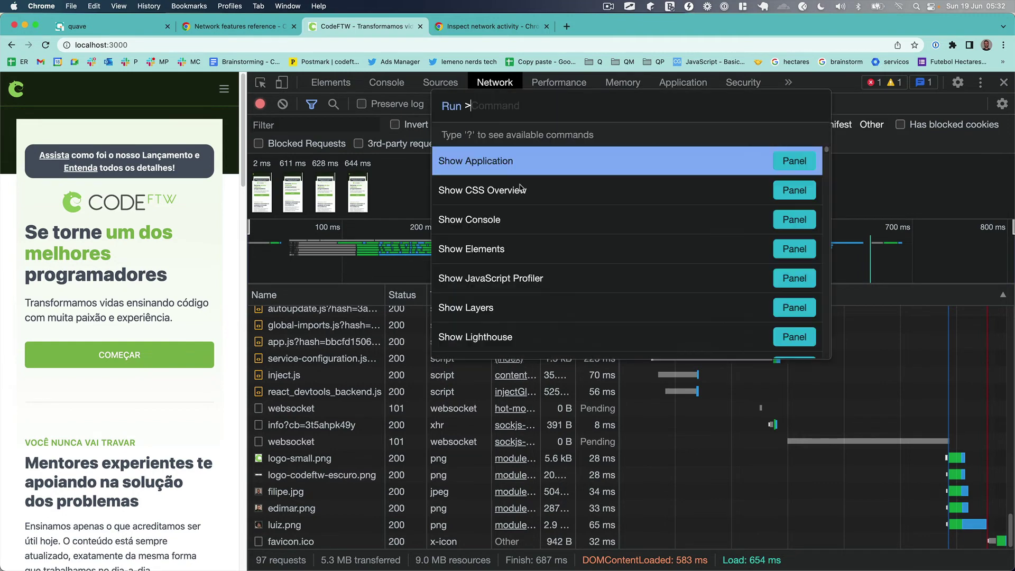
text(bloc)
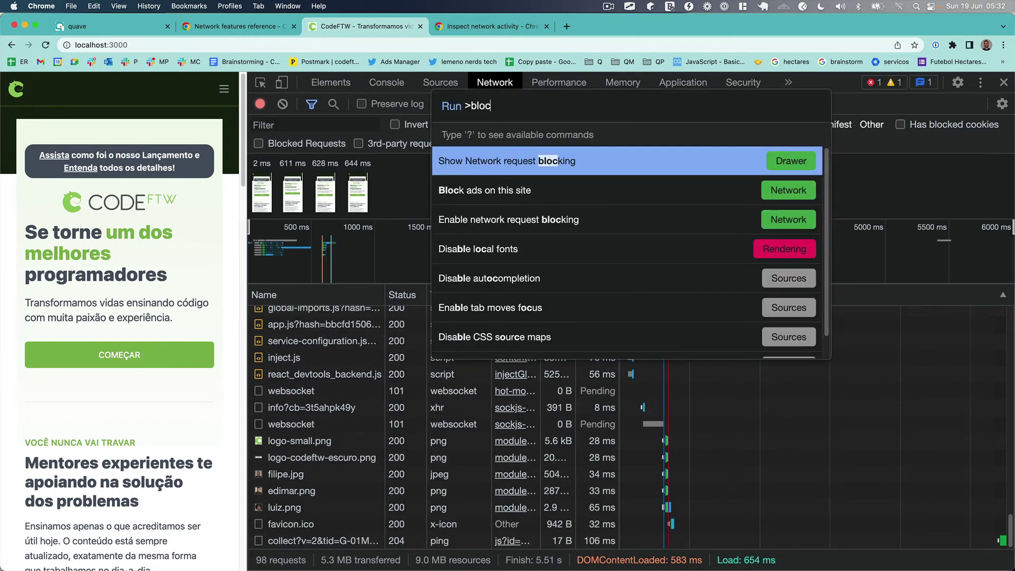
click(538, 170)
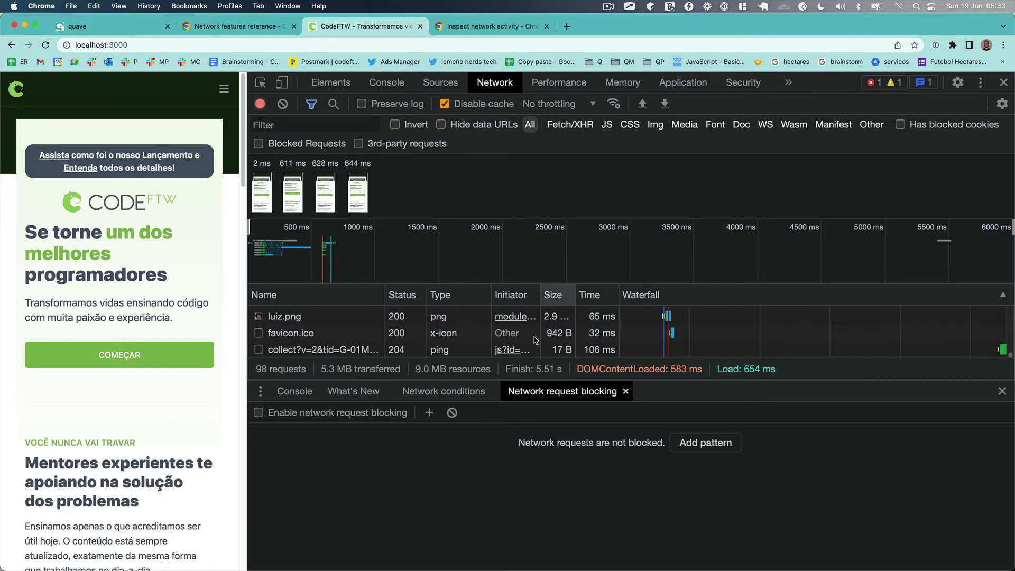
click(349, 418)
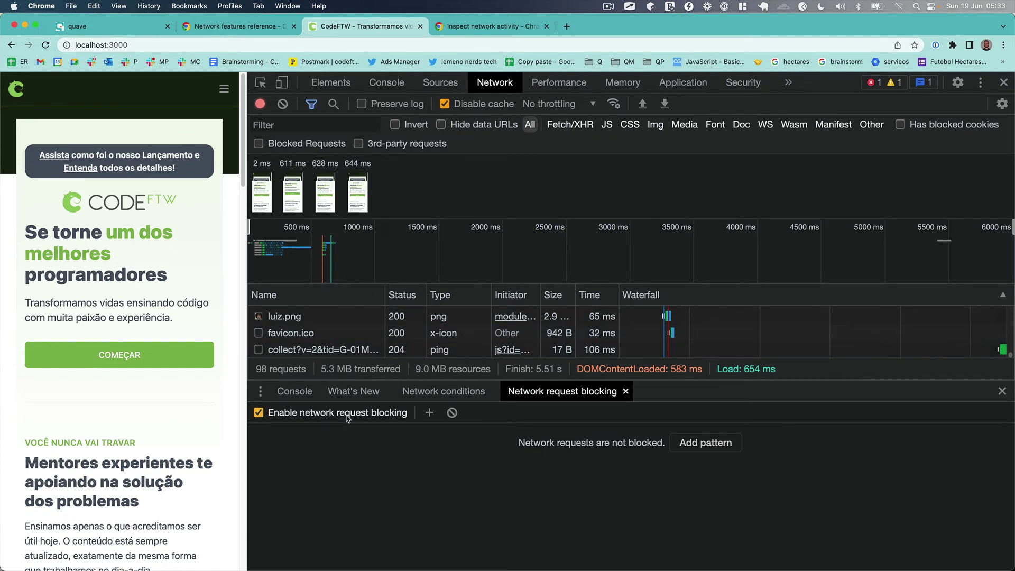
Step: Add the request blocking pattern *.css and reload the CodeFTW page
click(429, 412)
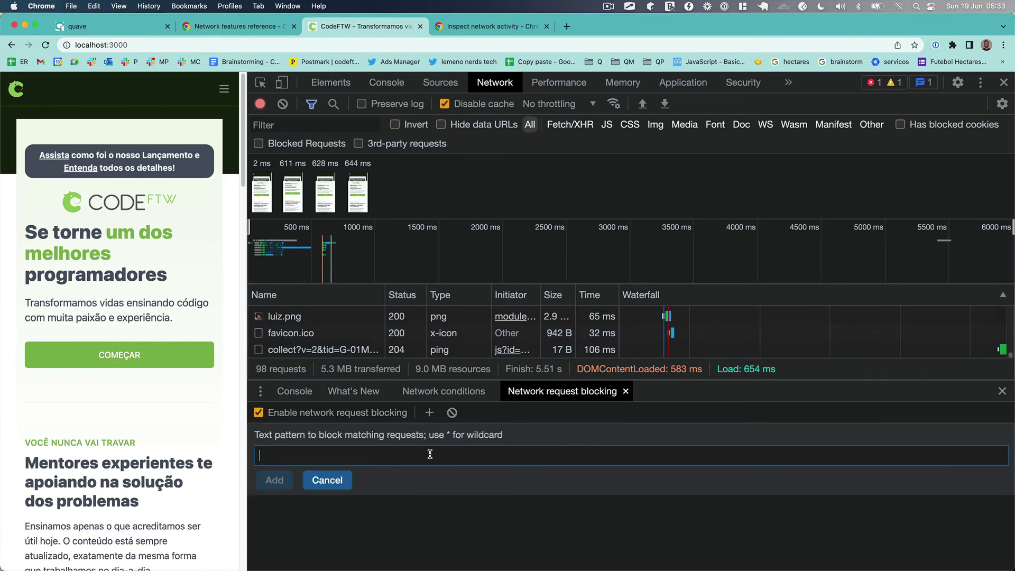
text(*)
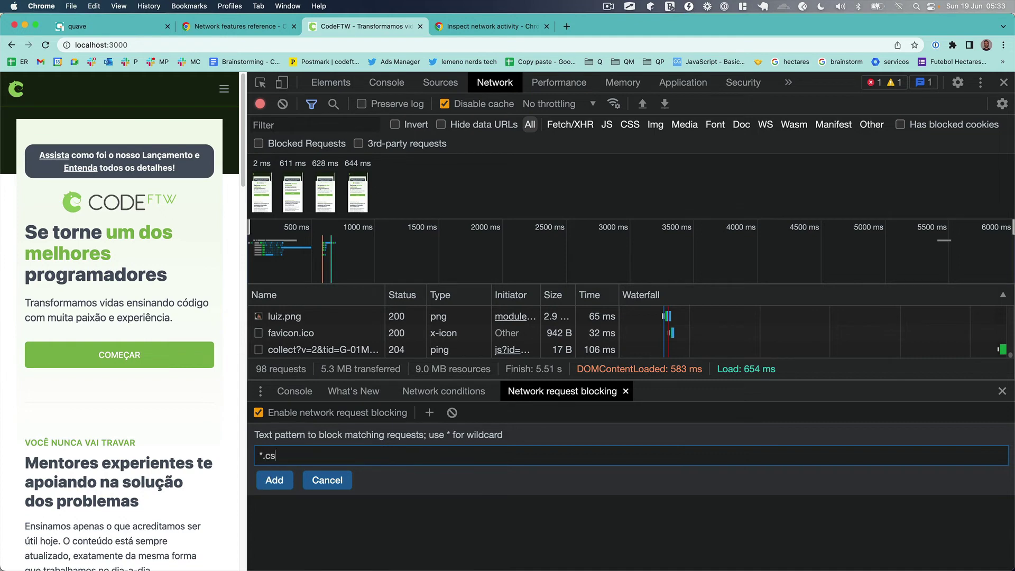
click(272, 481)
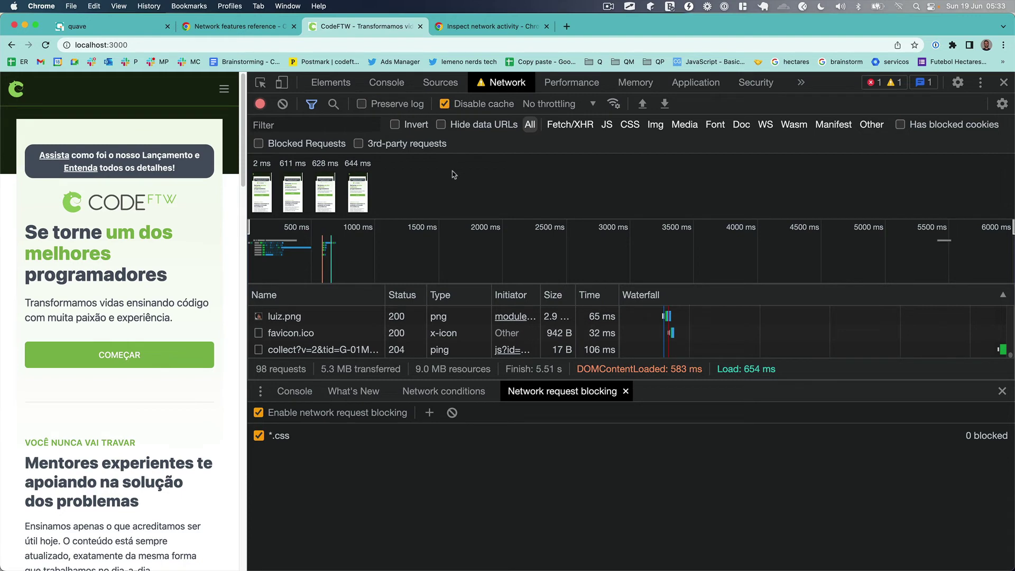
key(super+r)
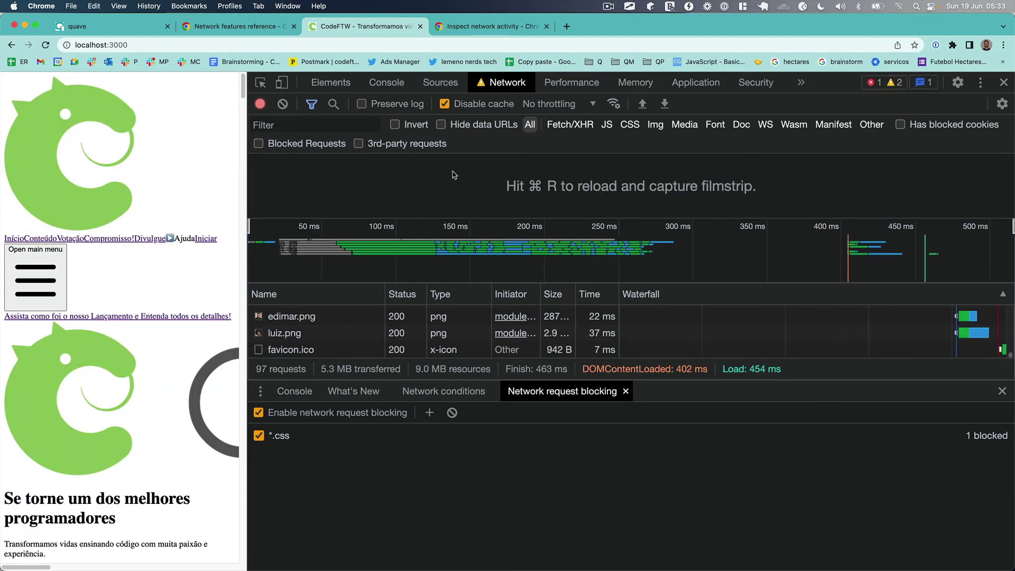
Step: Widen the page area to examine the CodeFTW page with its CSS blocked, and give DevTools more width again
drag(247, 211, 706, 219)
scroll(601, 200, down, 10)
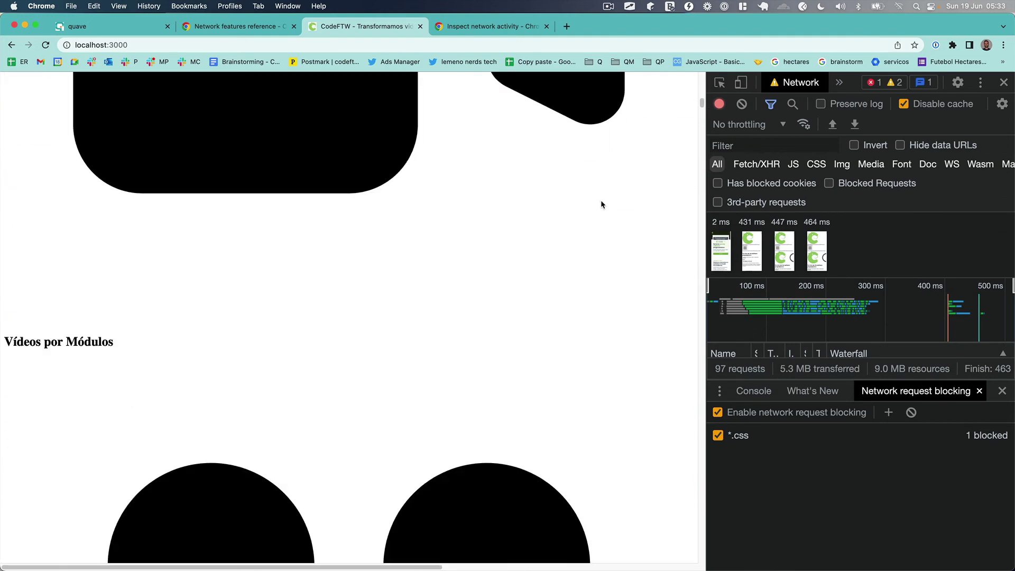
scroll(601, 205, down, 3)
drag(702, 106, 703, 78)
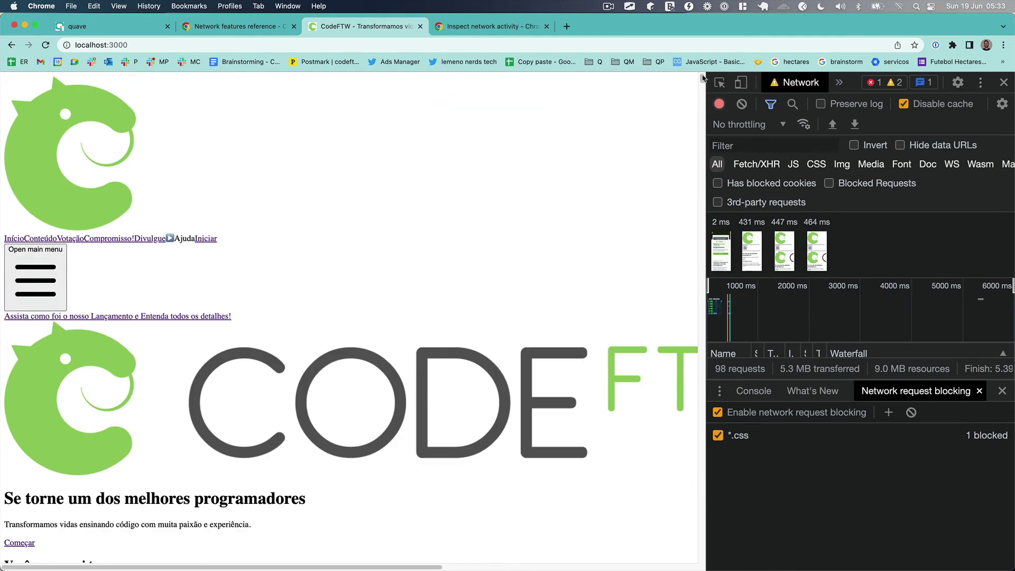
drag(706, 309, 399, 272)
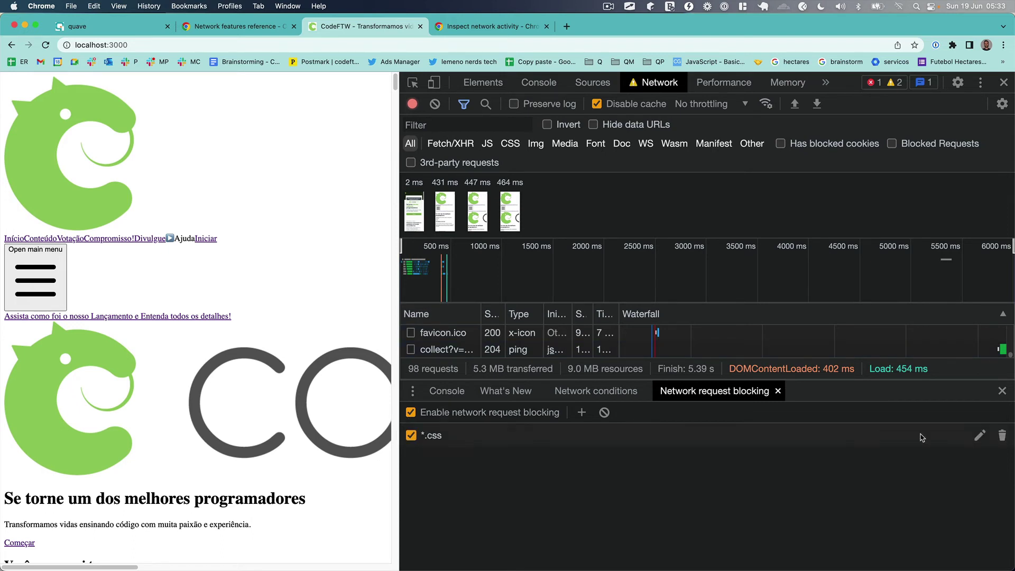
Step: Change the *.css blocking pattern to *.png and reload the CodeFTW page
click(979, 435)
double_click(421, 455)
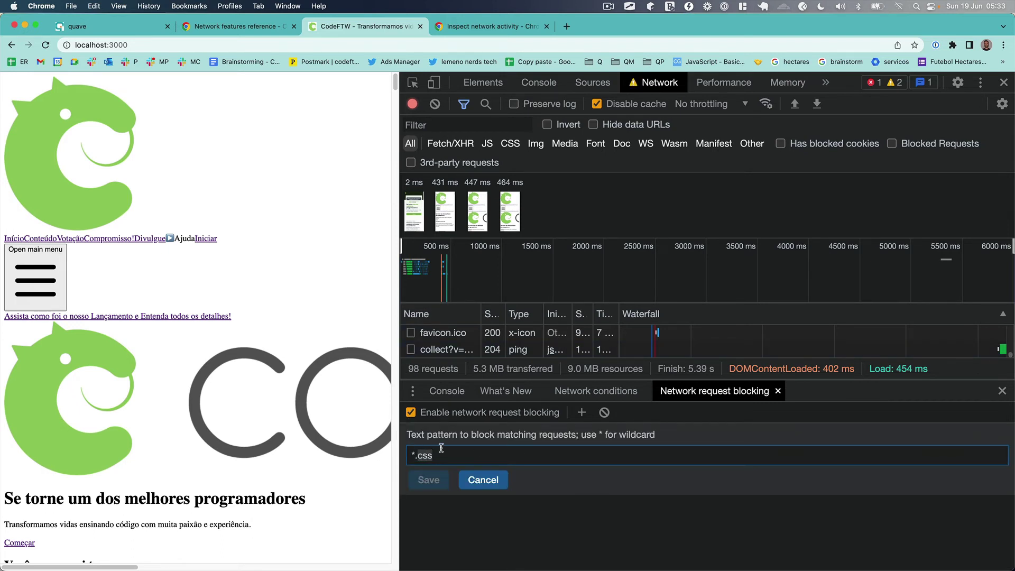
text(png)
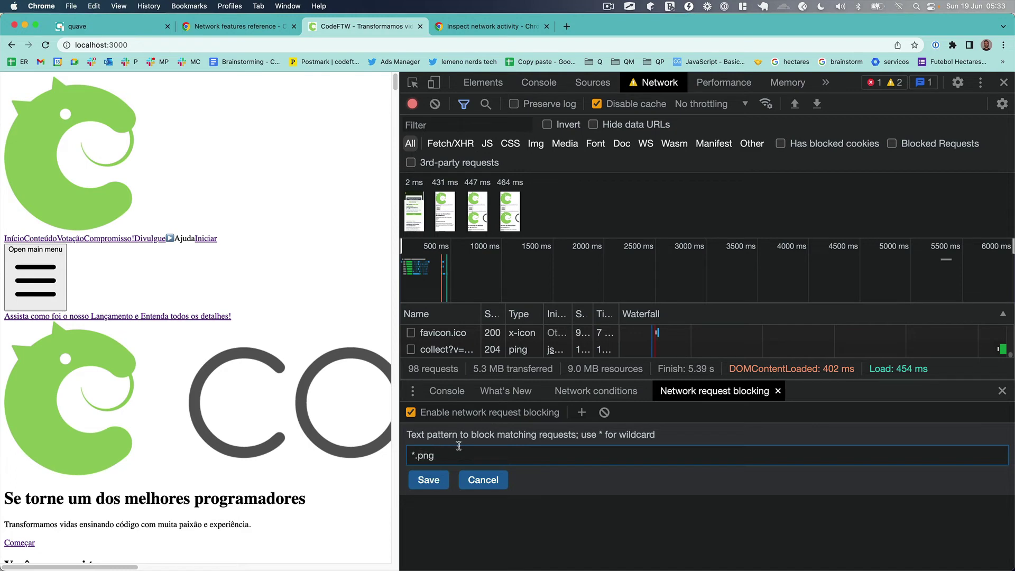
click(431, 480)
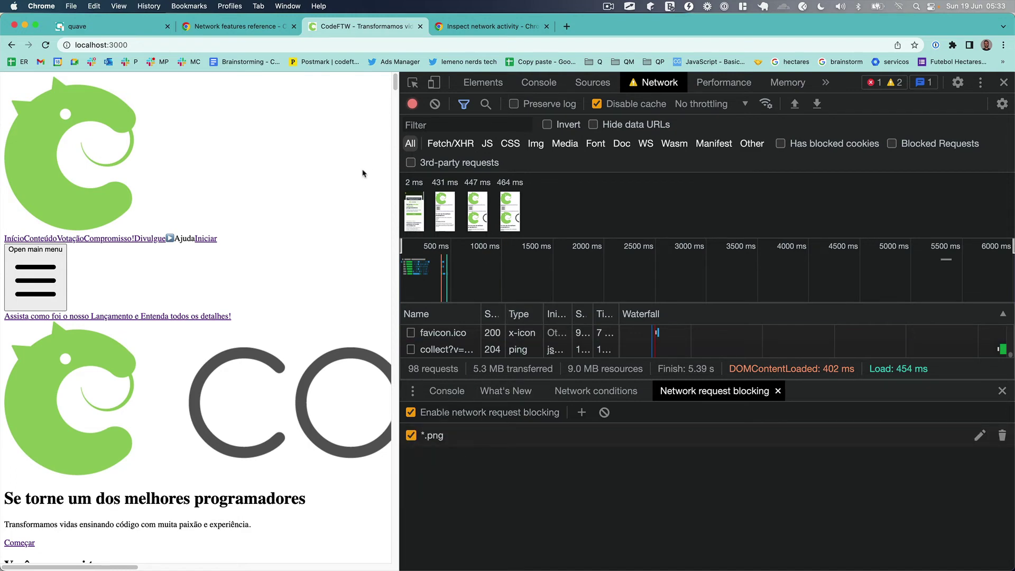
key(super+r)
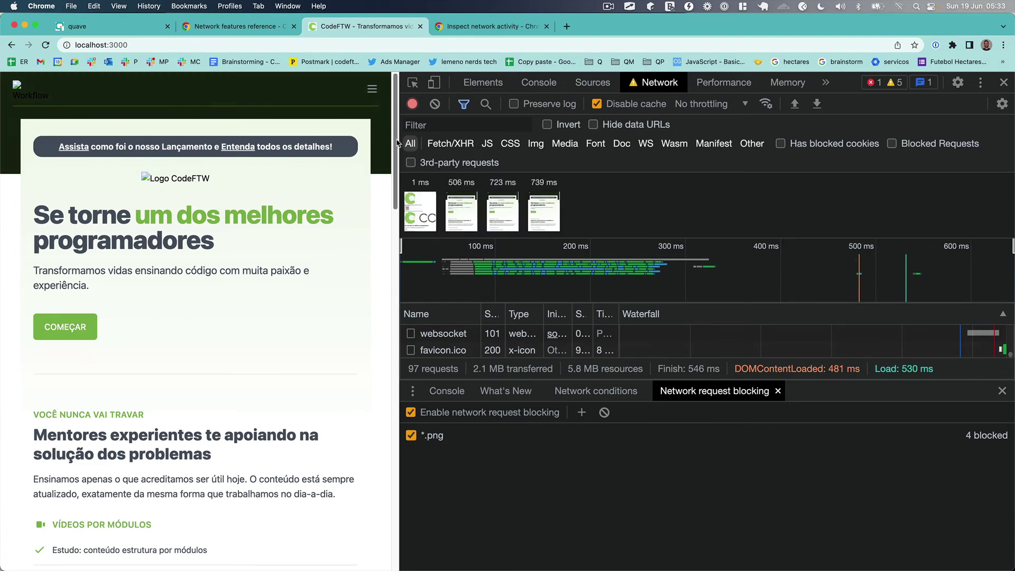
Step: Look through the CodeFTW page, including the mentors section, with its PNG images blocked
drag(397, 143, 317, 299)
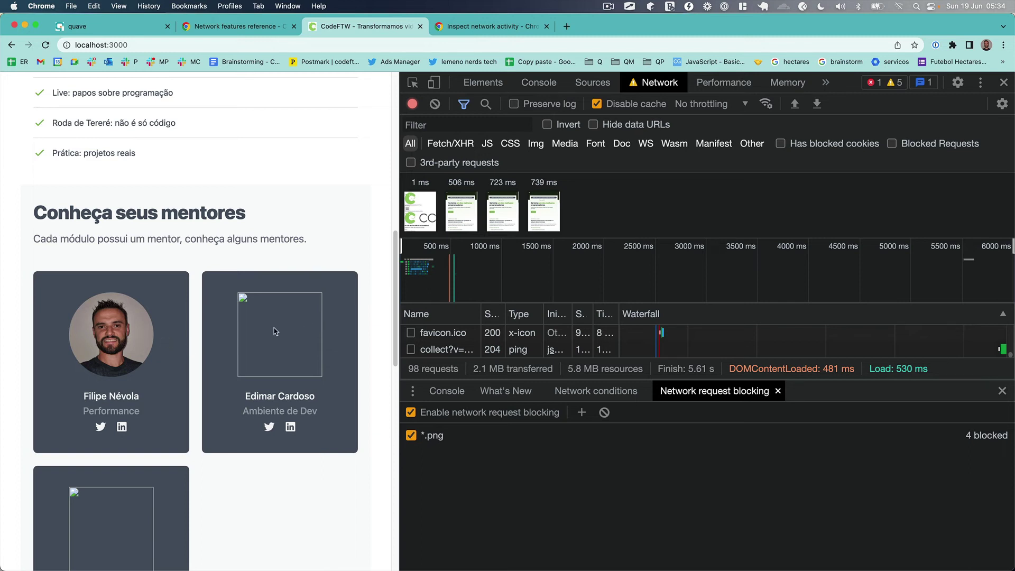
mouse_move(505, 450)
scroll(346, 388, down, 10)
scroll(284, 359, up, 5)
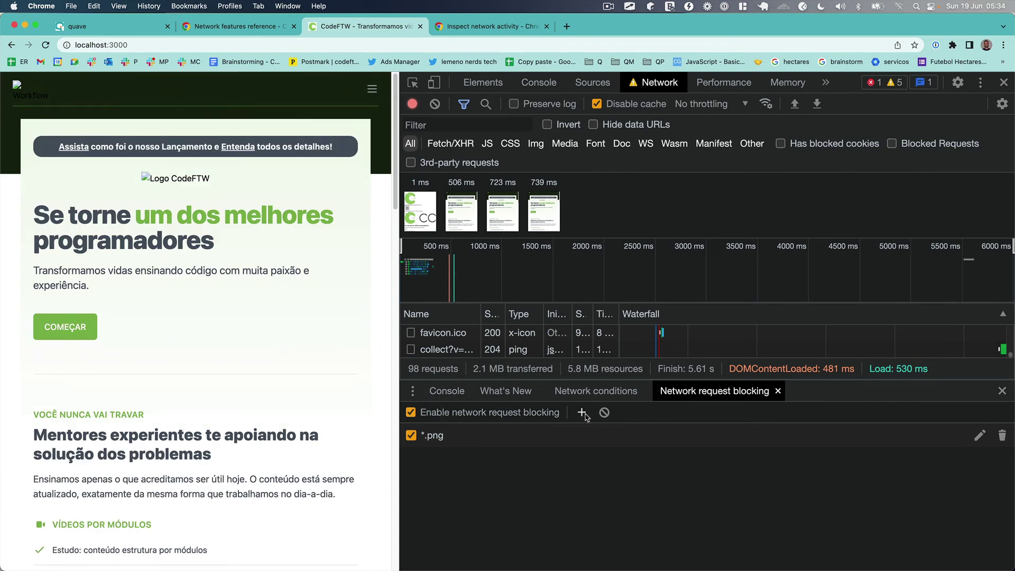
Step: Replace the *.png blocking pattern with a new *.js pattern and reload the CodeFTW page
click(999, 437)
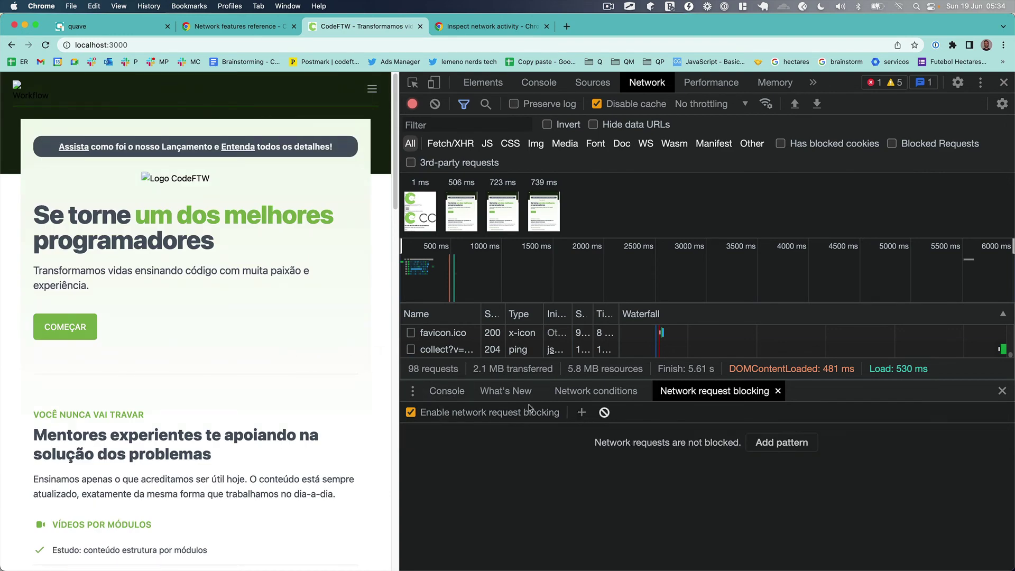
click(582, 413)
text(*.)
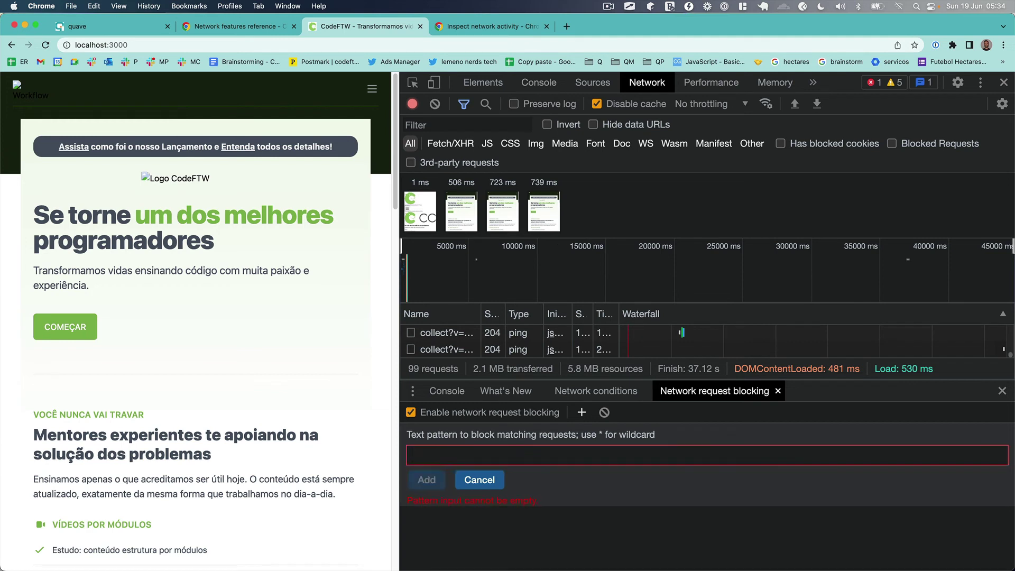
text(js)
key(Return)
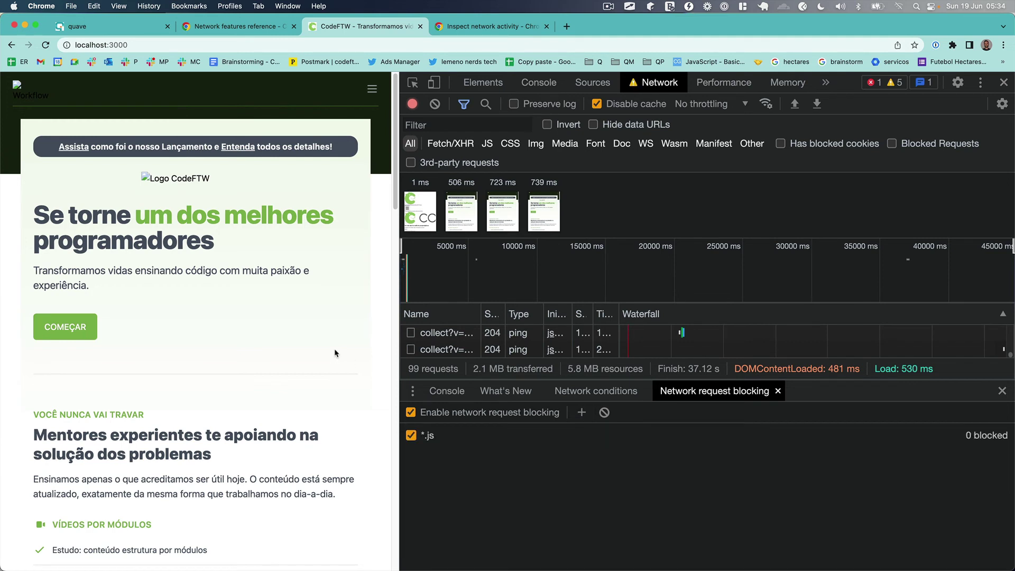
key(super+r)
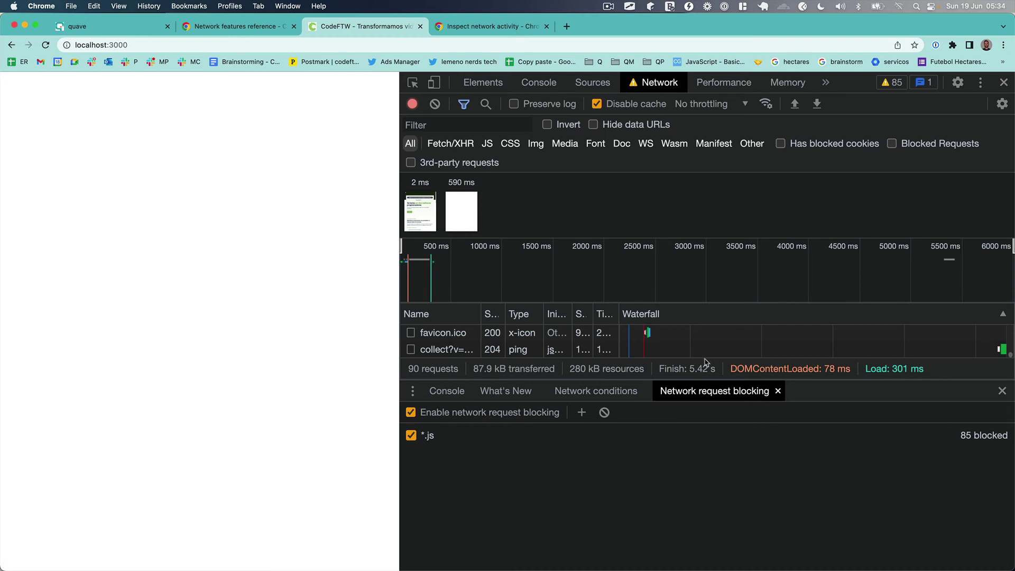
Step: Enlarge the request list and examine the script tags in the localhost document's response with JavaScript files blocked
drag(708, 378, 708, 477)
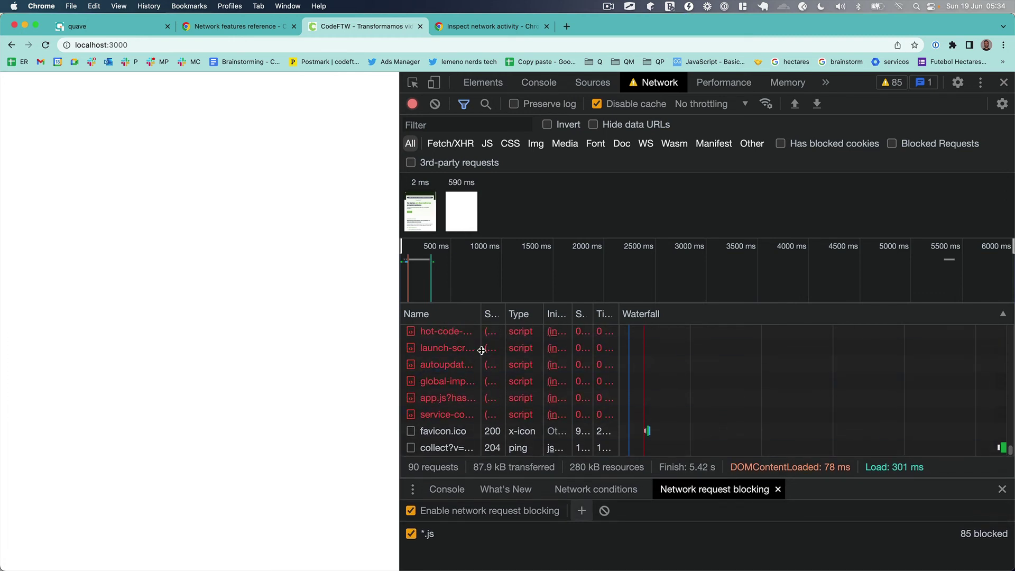
click(449, 336)
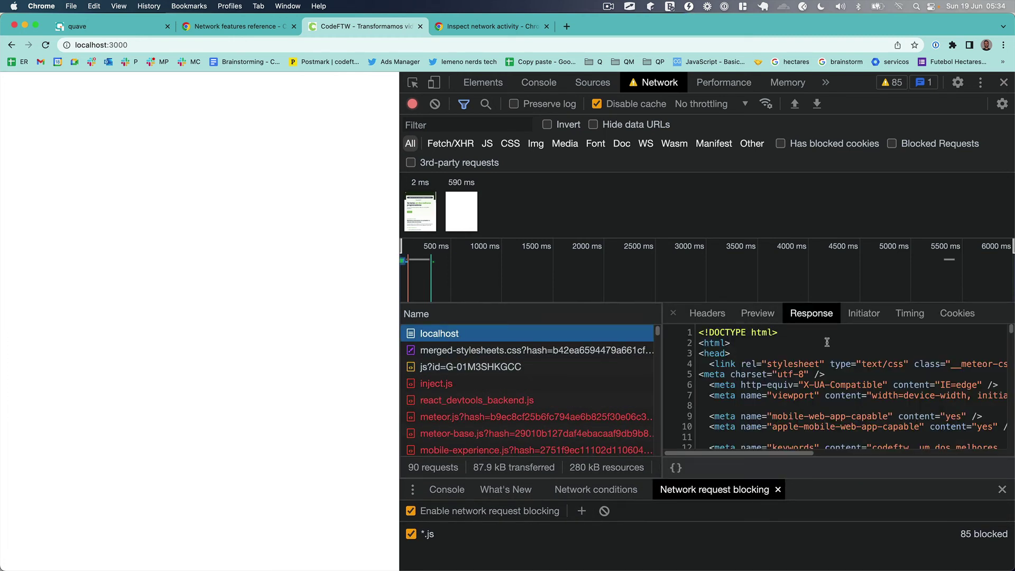
scroll(793, 378, down, 3)
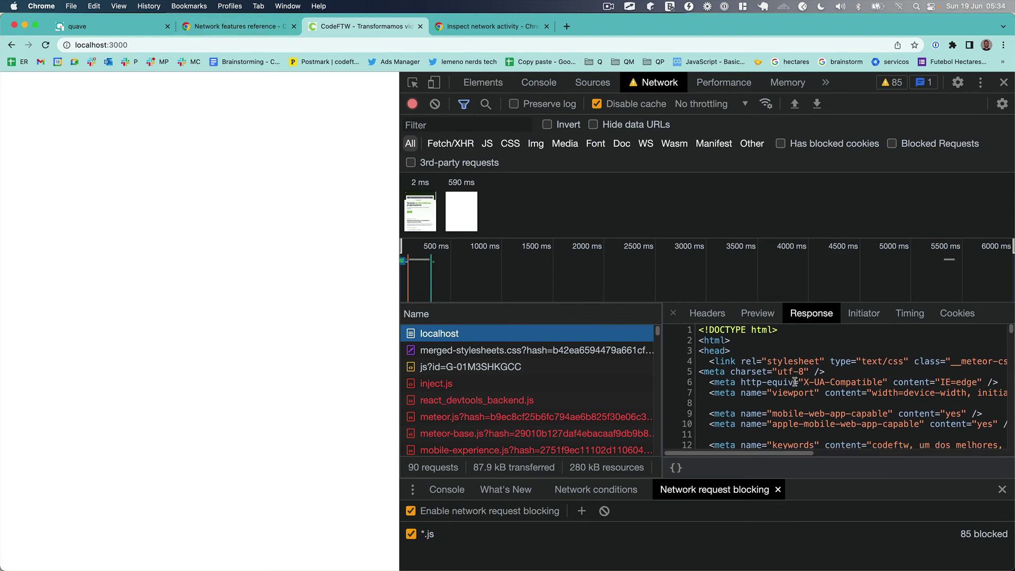
scroll(792, 376, down, 1)
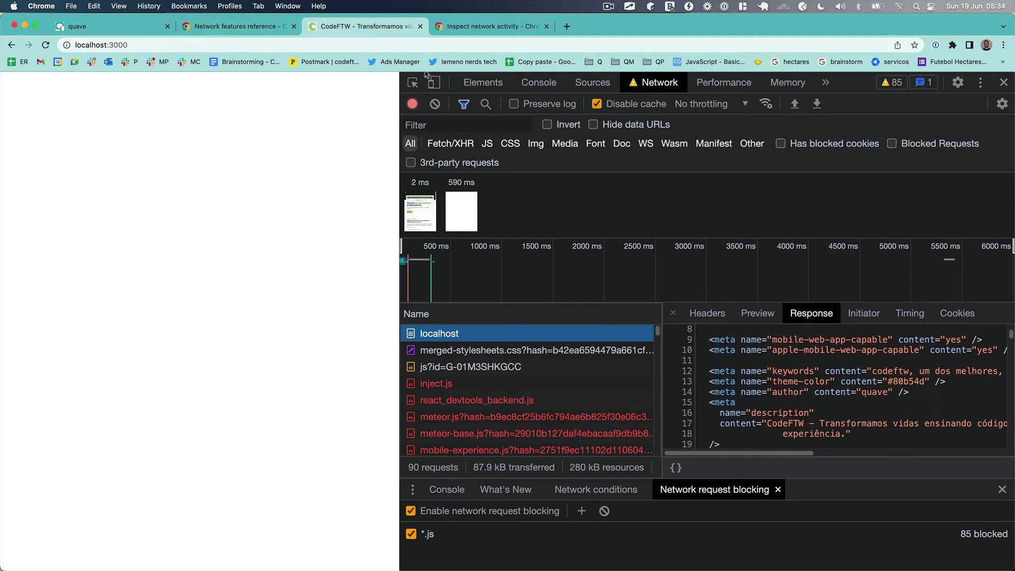
scroll(762, 361, down, 20)
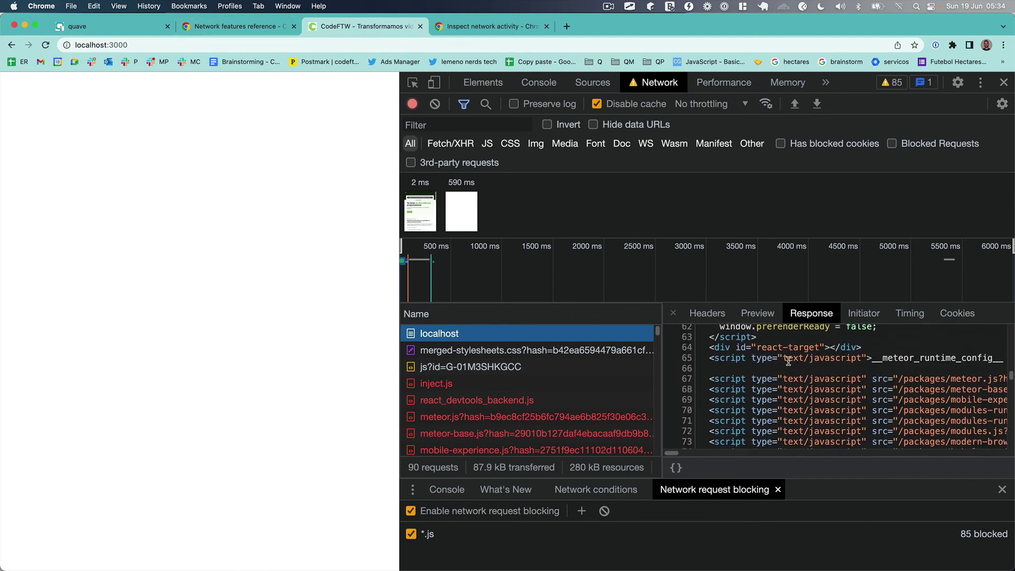
scroll(788, 361, down, 3)
scroll(784, 360, up, 5)
scroll(772, 370, down, 4)
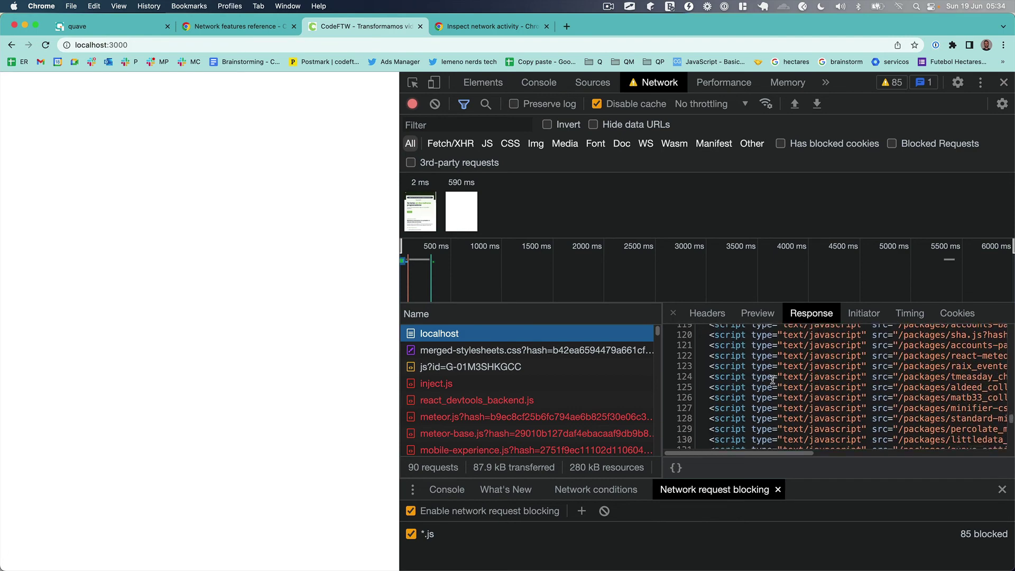
click(745, 347)
scroll(737, 341, up, 20)
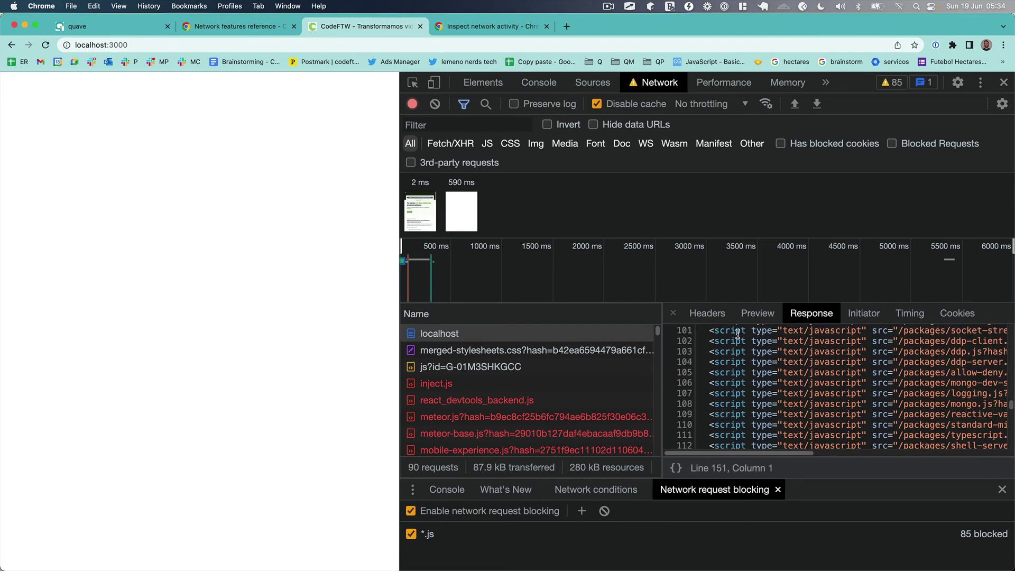
Step: Review the Meteor package script tags in the body of the localhost document's response
scroll(732, 334, up, 3)
scroll(727, 331, down, 2)
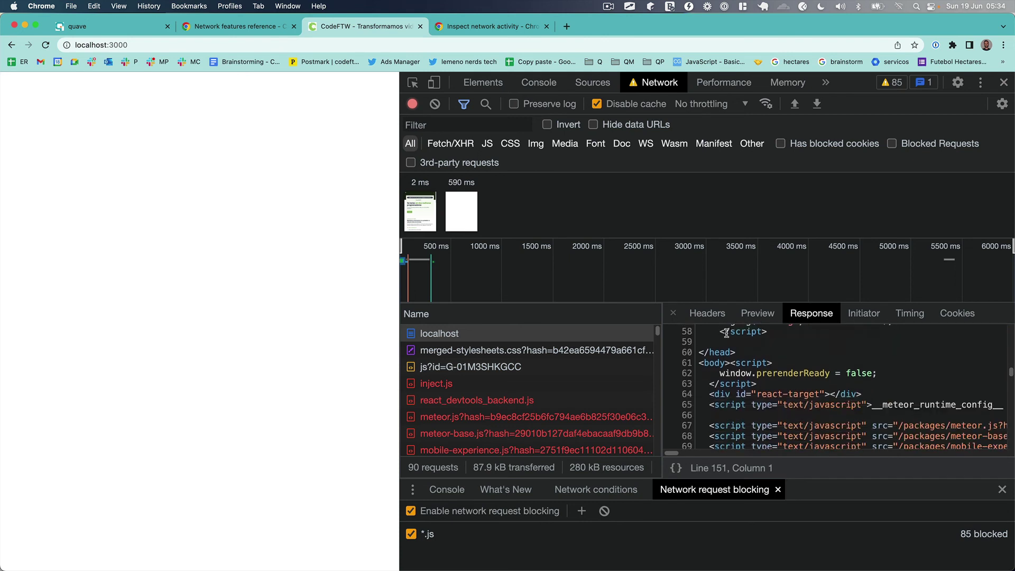
scroll(735, 339, down, 5)
scroll(877, 357, up, 3)
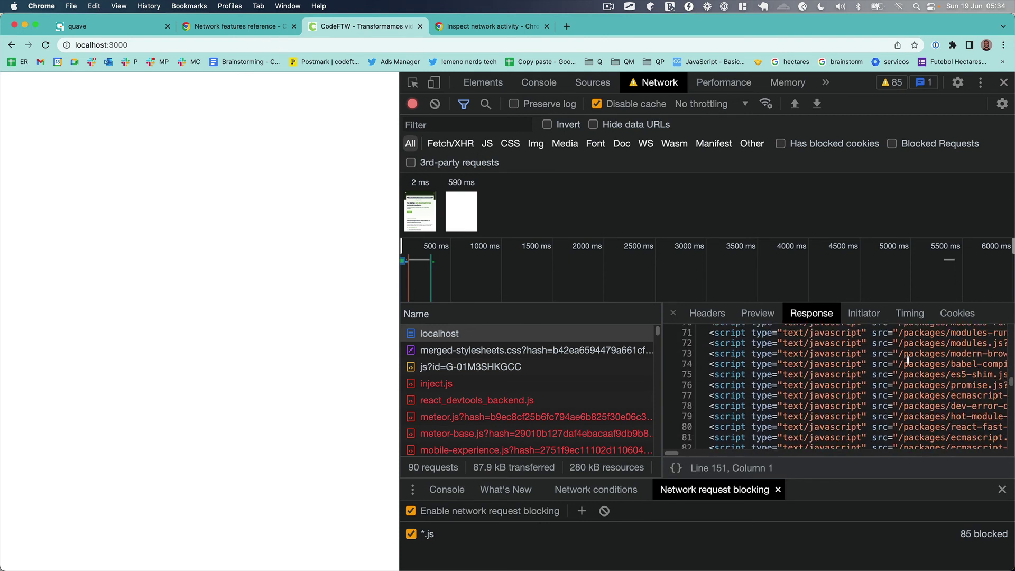
drag(907, 373, 972, 366)
click(881, 363)
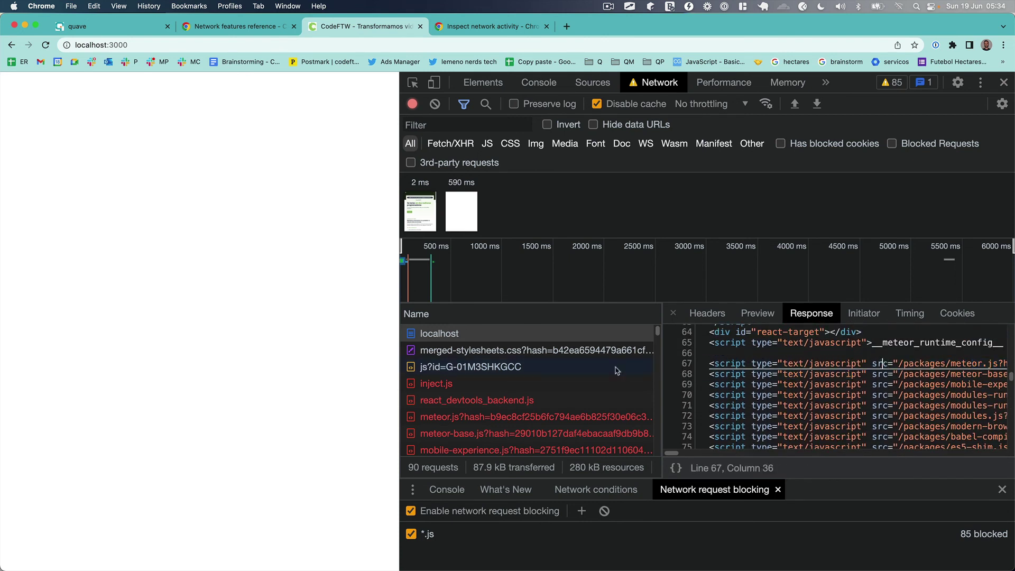
Step: Close the localhost request's details and filter the request list to show only blocked requests
drag(662, 372, 815, 385)
click(826, 313)
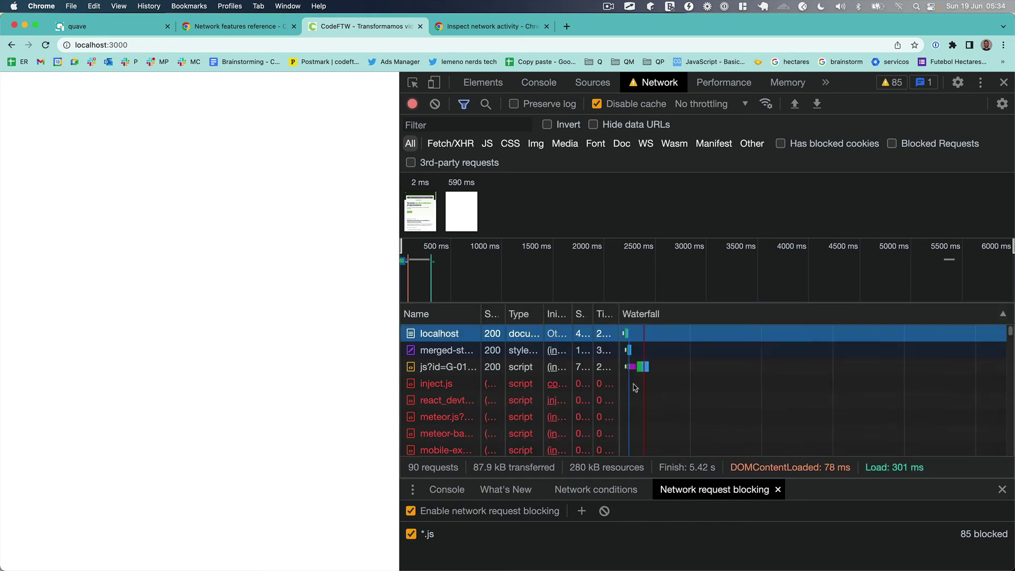
scroll(523, 386, down, 10)
scroll(523, 386, down, 5)
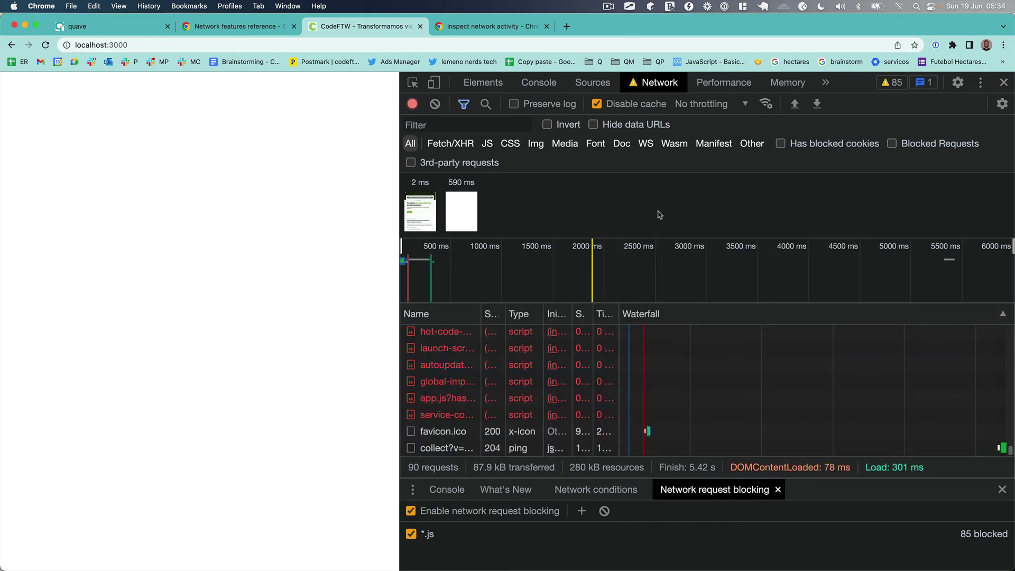
click(891, 146)
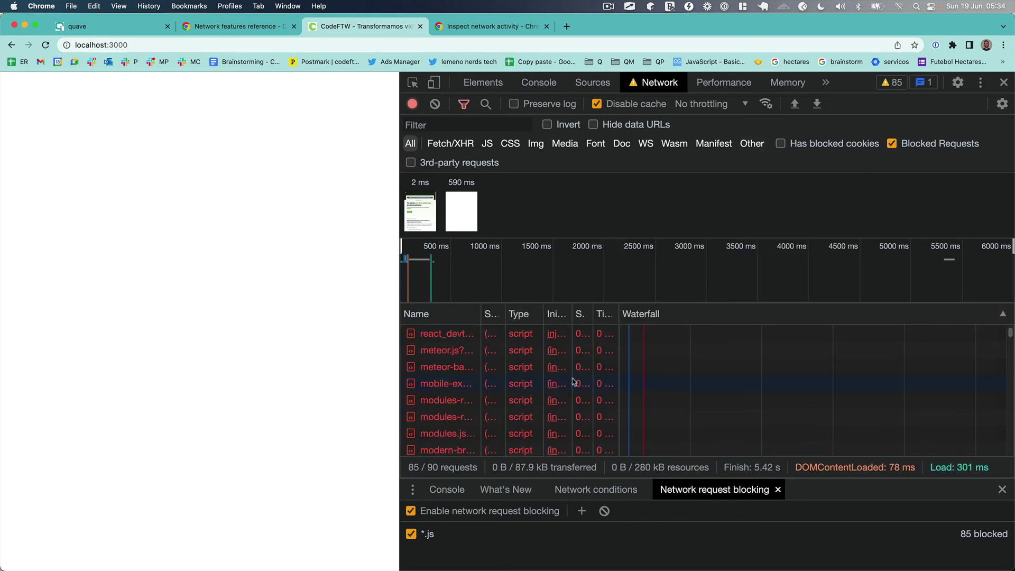
scroll(572, 382, down, 10)
Step: Widen DevTools and adjust the request table's columns so the names and statuses of the blocked requests are readable
drag(481, 314, 485, 314)
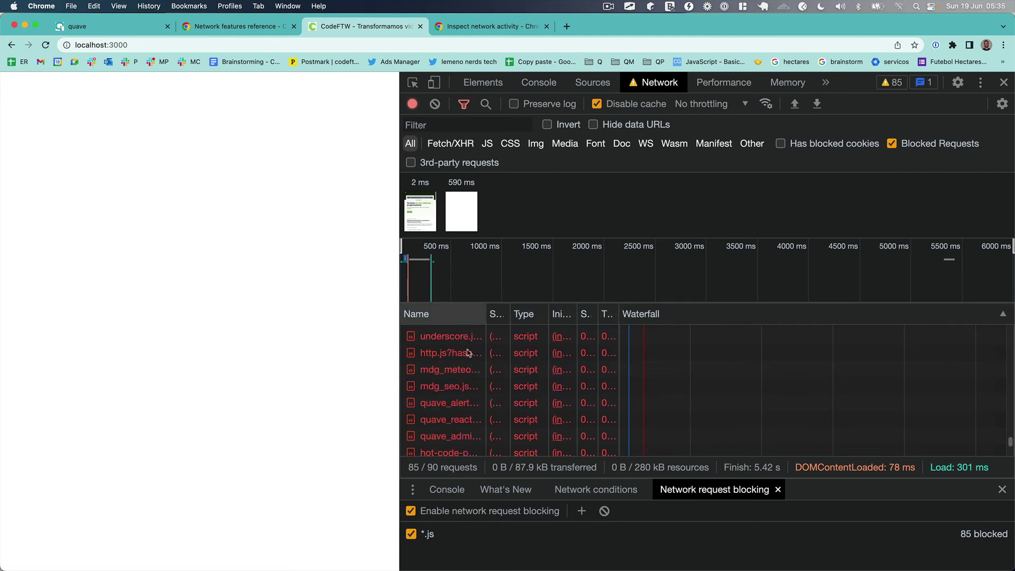
drag(509, 314, 510, 314)
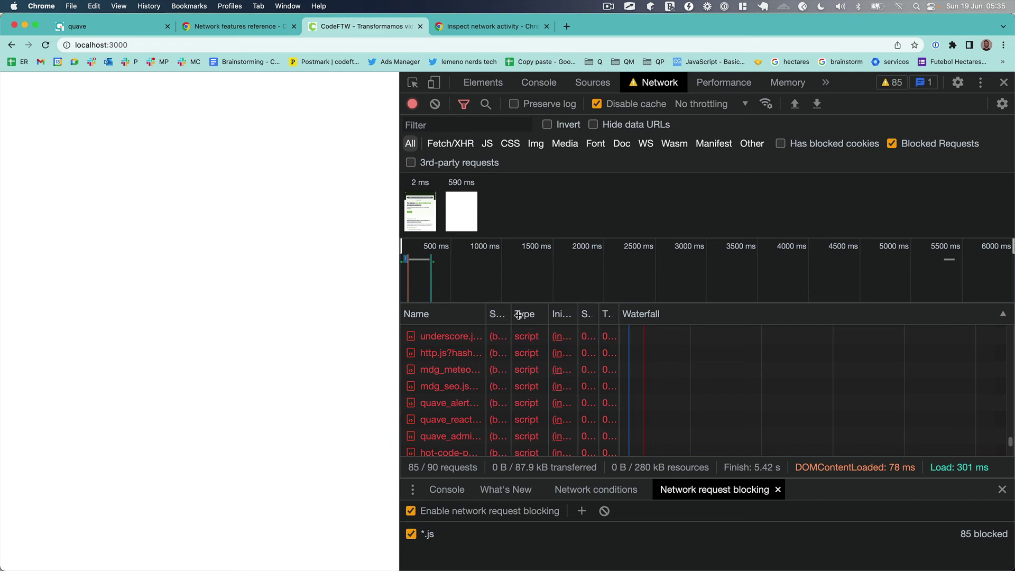
drag(400, 284, 177, 262)
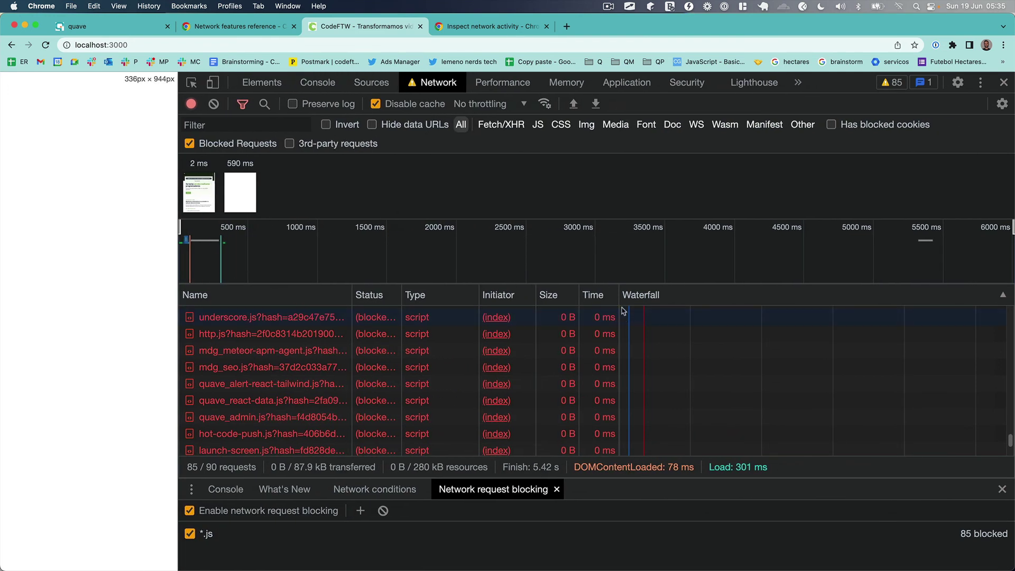
drag(809, 290, 928, 294)
Step: Inspect the response, headers and preview of blocked scripts such as react_devtools_backend.js, modules.js and mobile-experience.js
click(303, 376)
scroll(302, 377, up, 15)
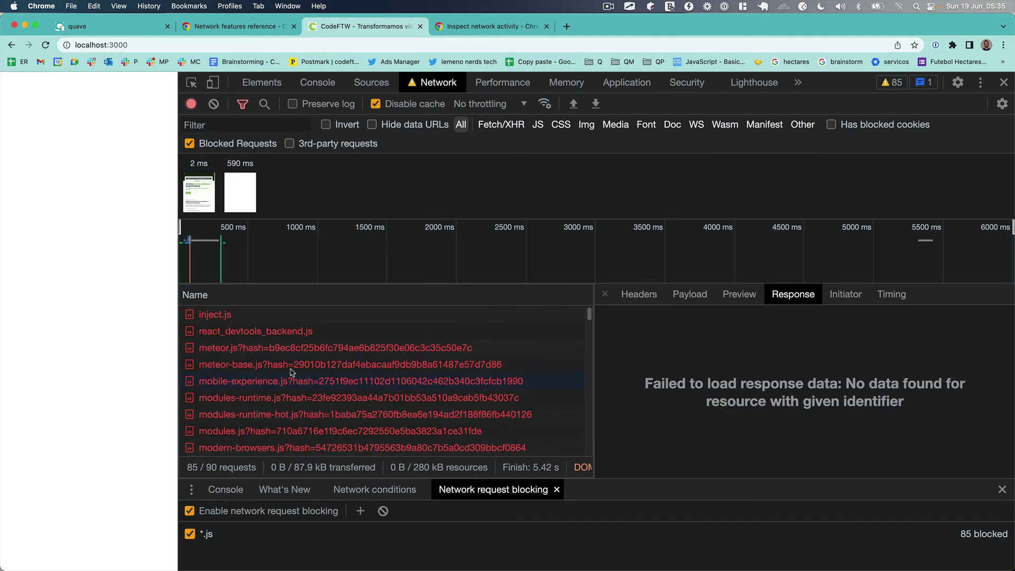
click(277, 339)
click(637, 298)
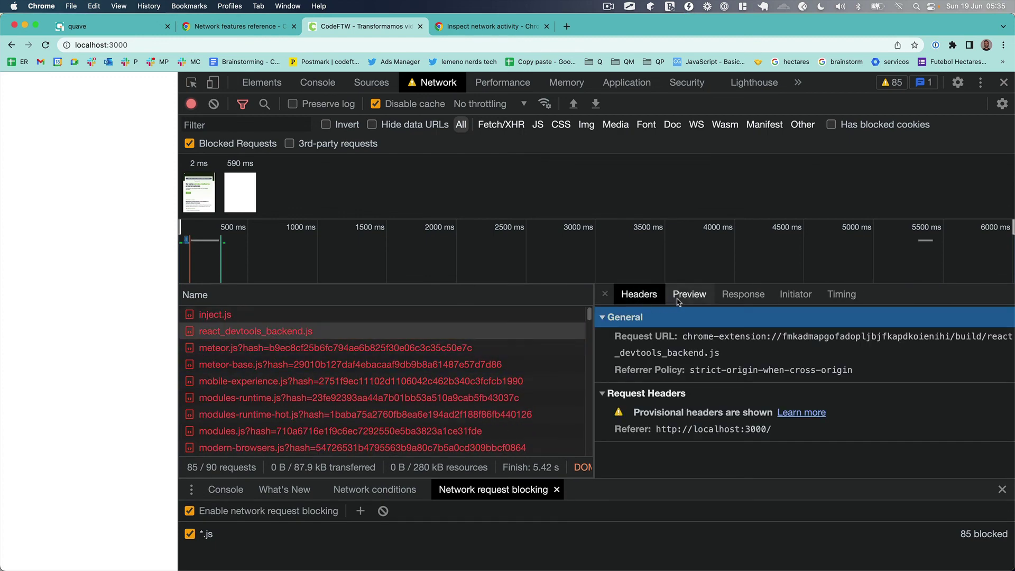
click(689, 296)
click(662, 297)
click(312, 398)
click(318, 432)
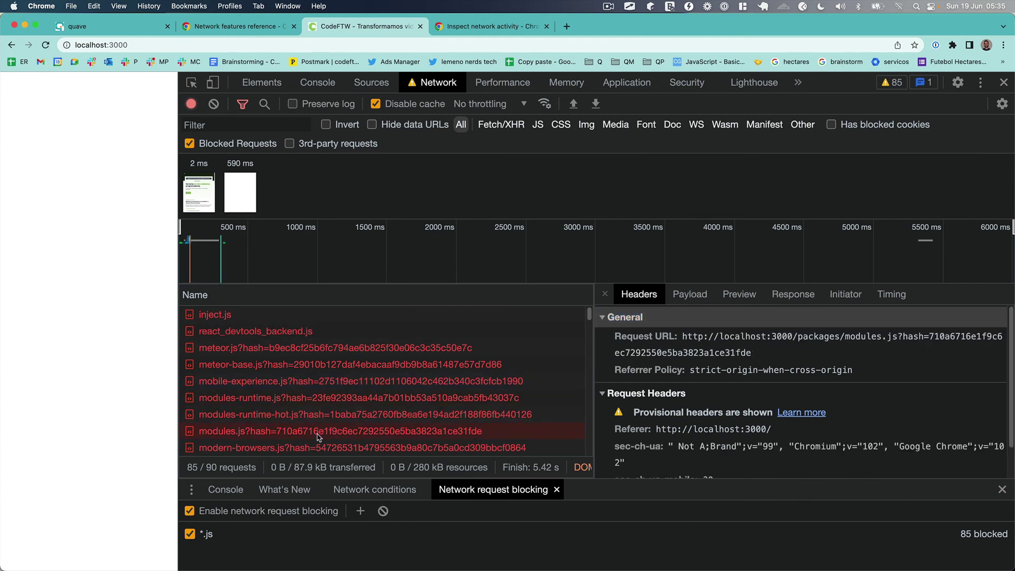
click(324, 401)
click(324, 386)
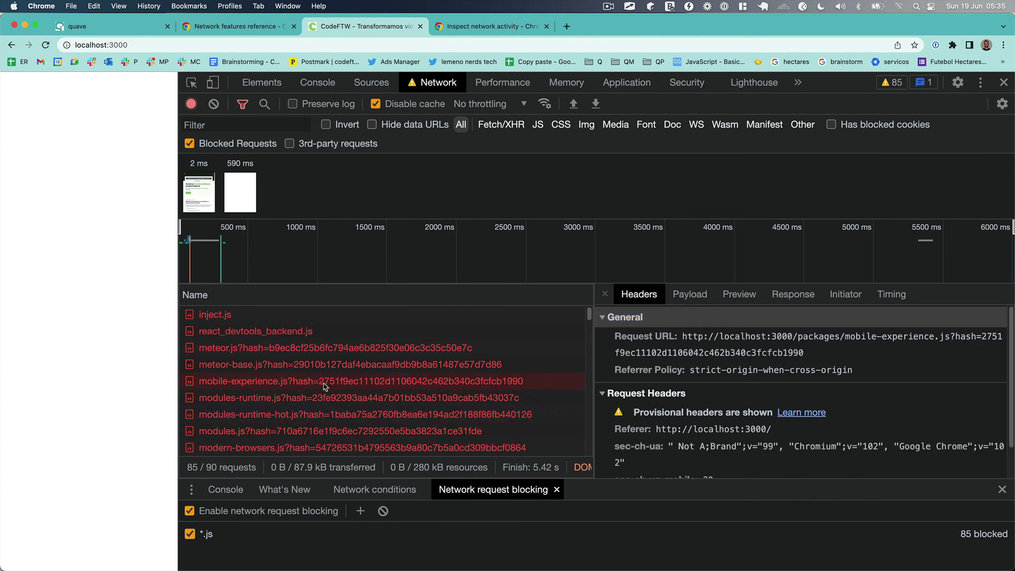
Step: Turn off network request blocking and reload the CodeFTW page
click(320, 511)
click(320, 511)
click(214, 516)
key(super+r)
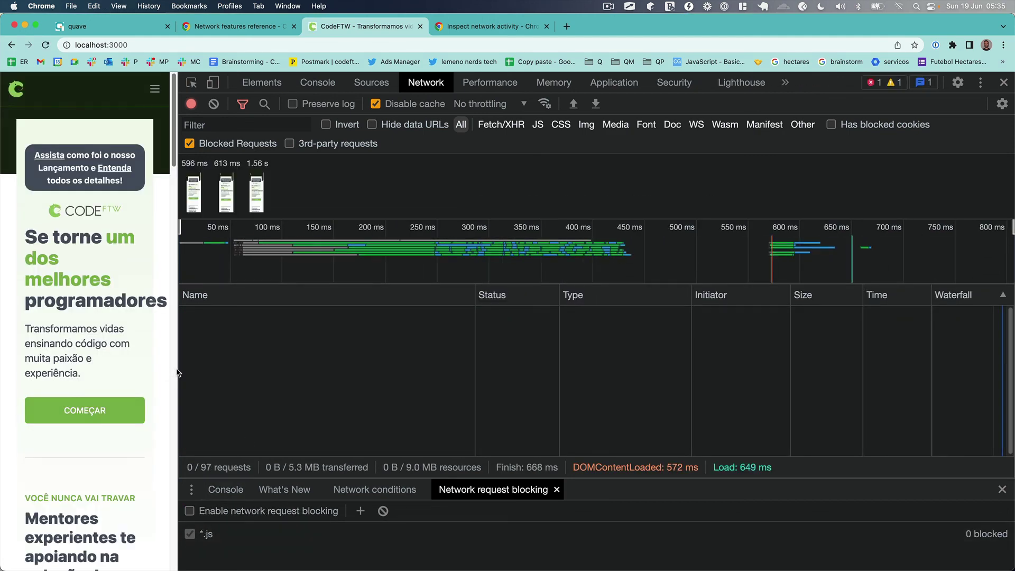
Step: Enlarge the page area beside DevTools, clear the Blocked Requests filter and hide the filter options
drag(178, 368, 457, 369)
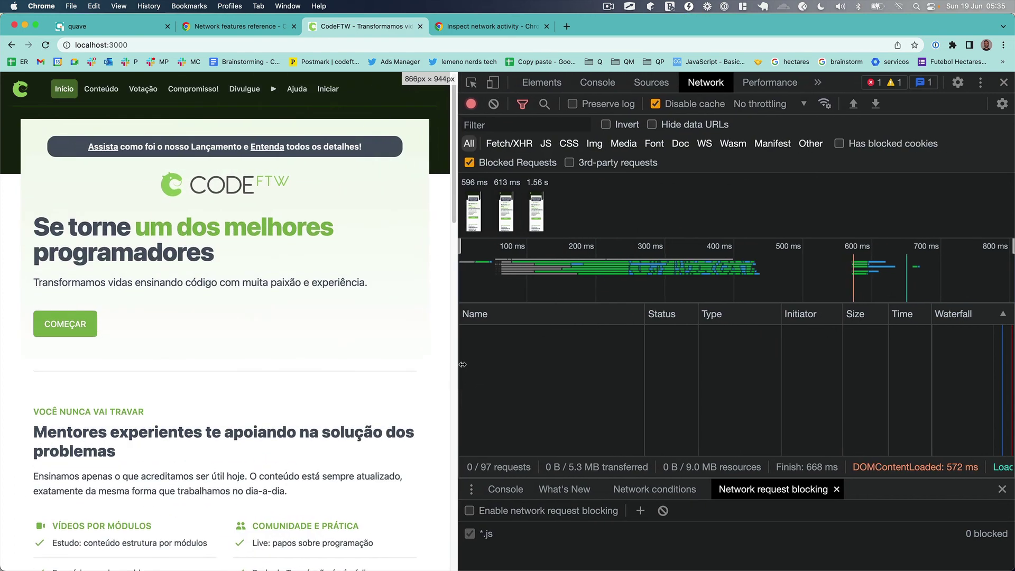
click(526, 163)
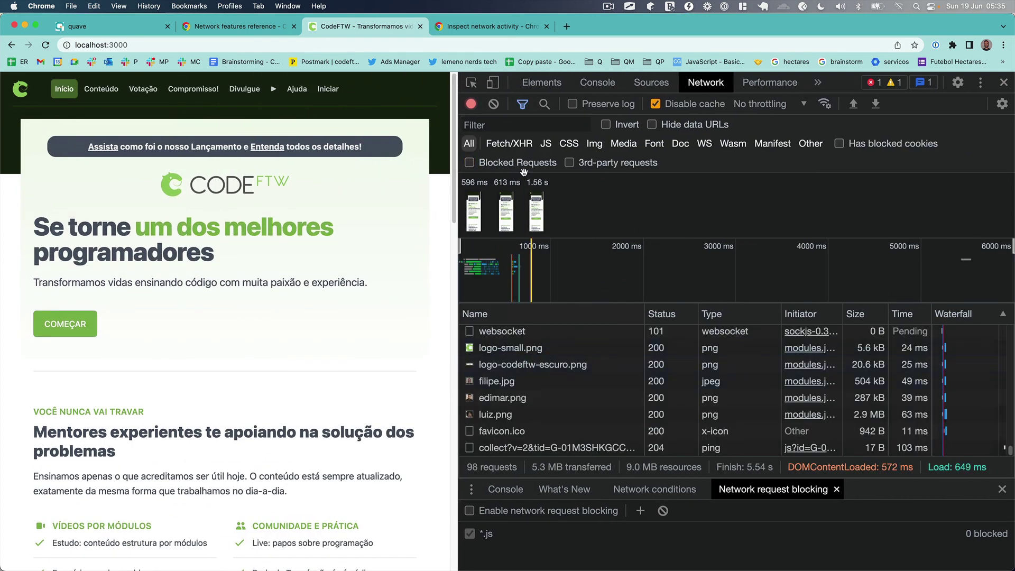
click(523, 104)
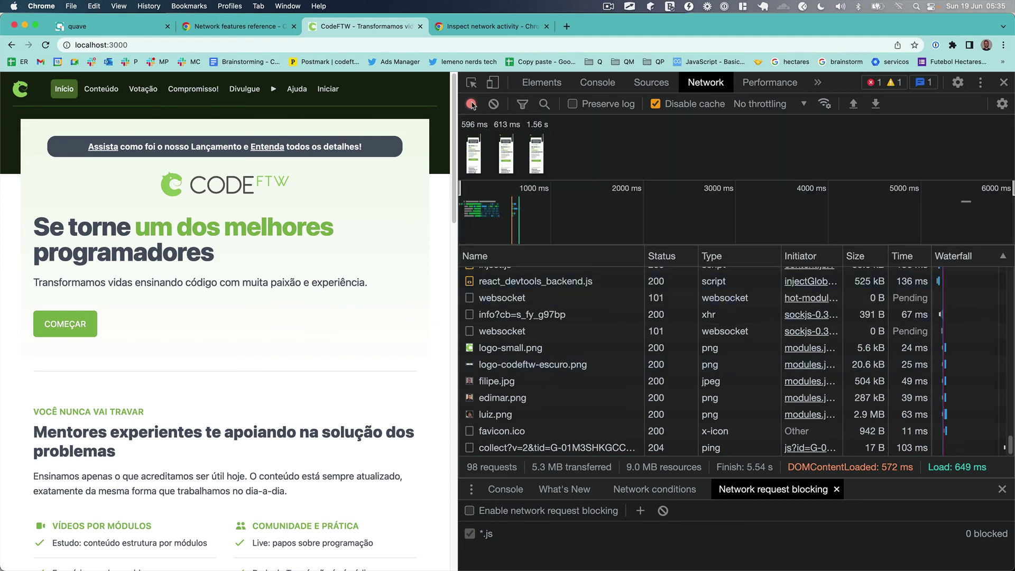
Step: Stop network recording with Disable cache turned off, and show the network conditions and throttling presets
click(471, 104)
click(825, 105)
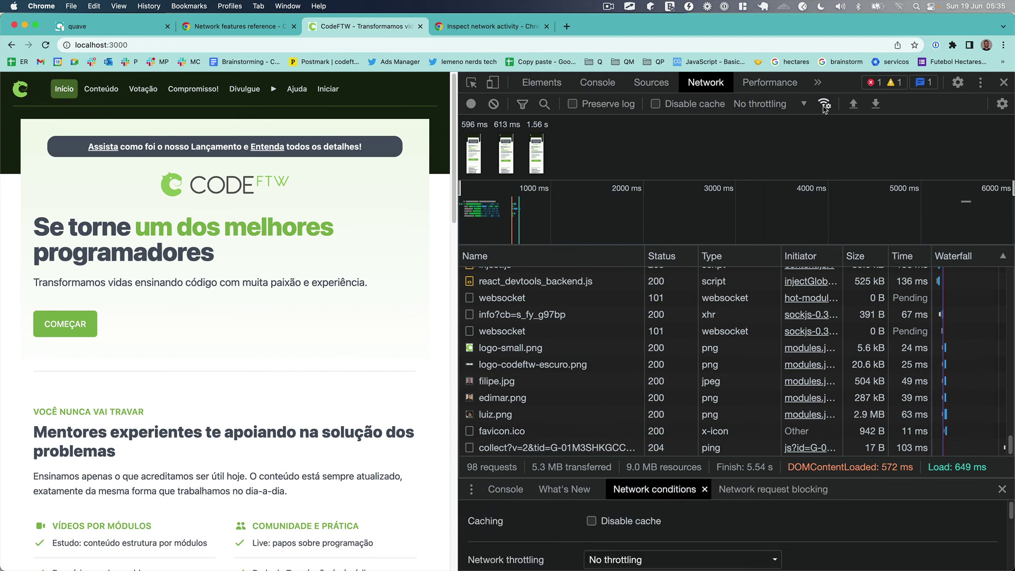
click(802, 104)
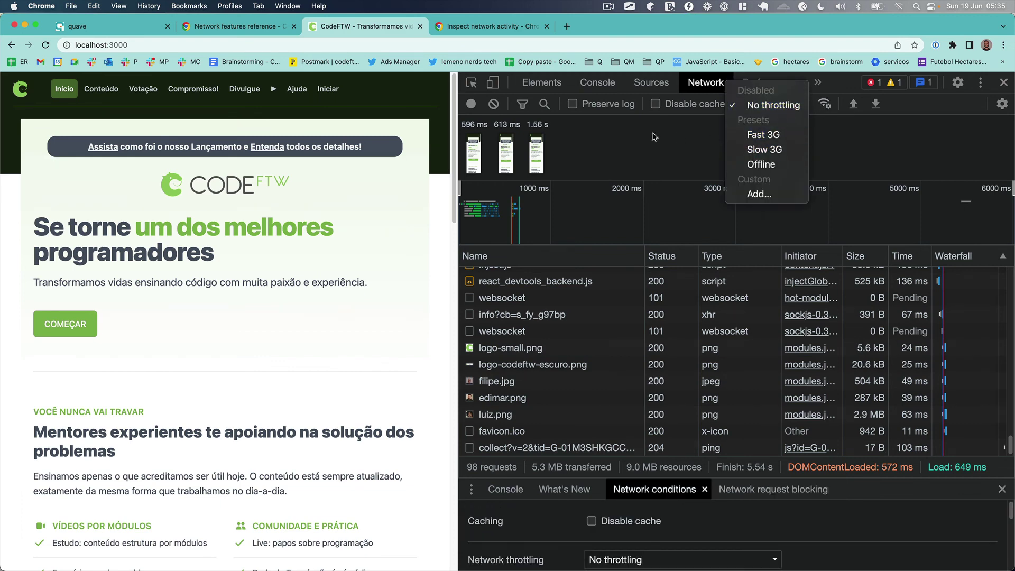
key(Escape)
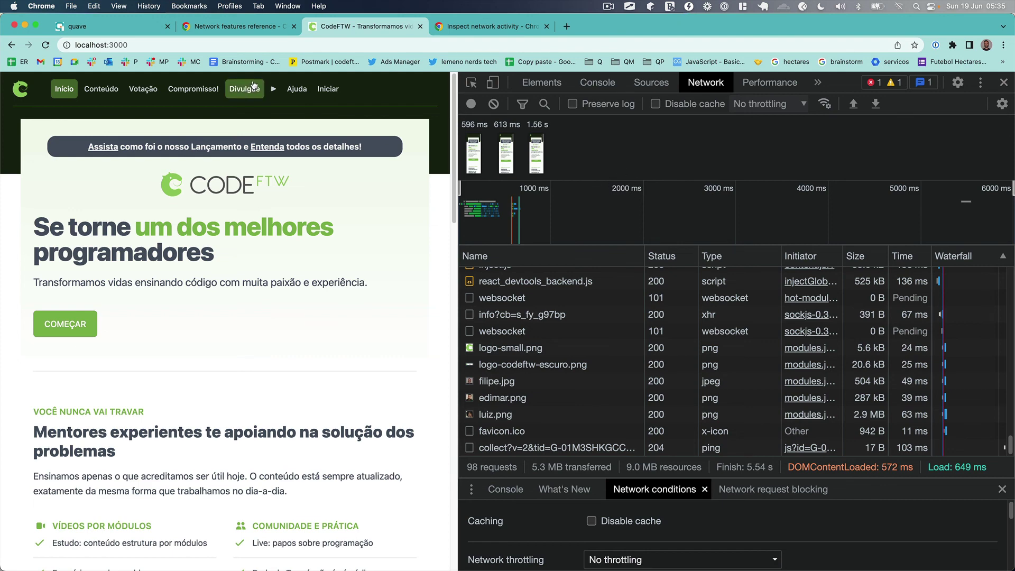
Step: Switch to the Network features reference documentation and skim back through its request analysis sections
click(236, 28)
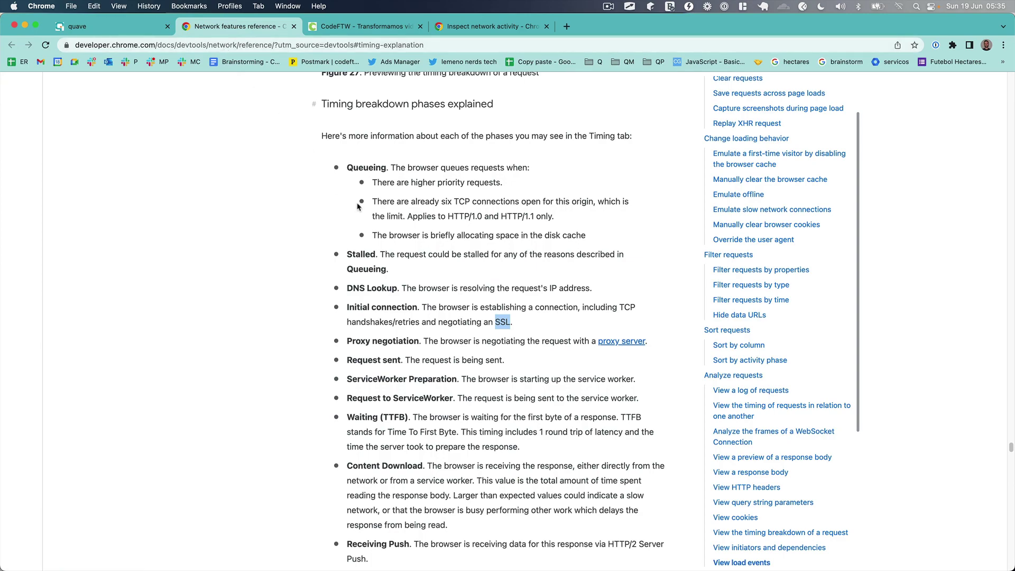
scroll(497, 276, up, 20)
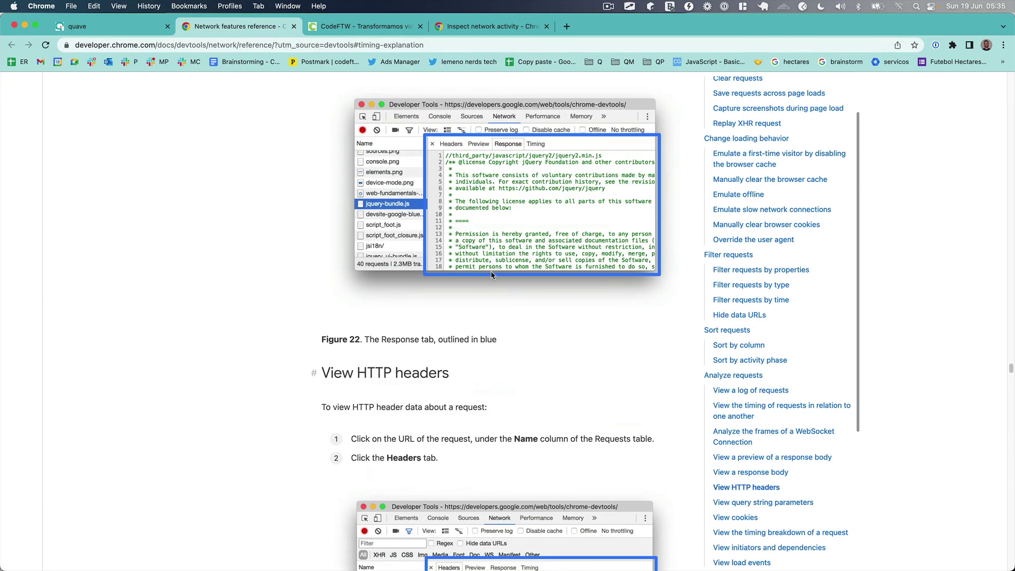
scroll(491, 275, up, 10)
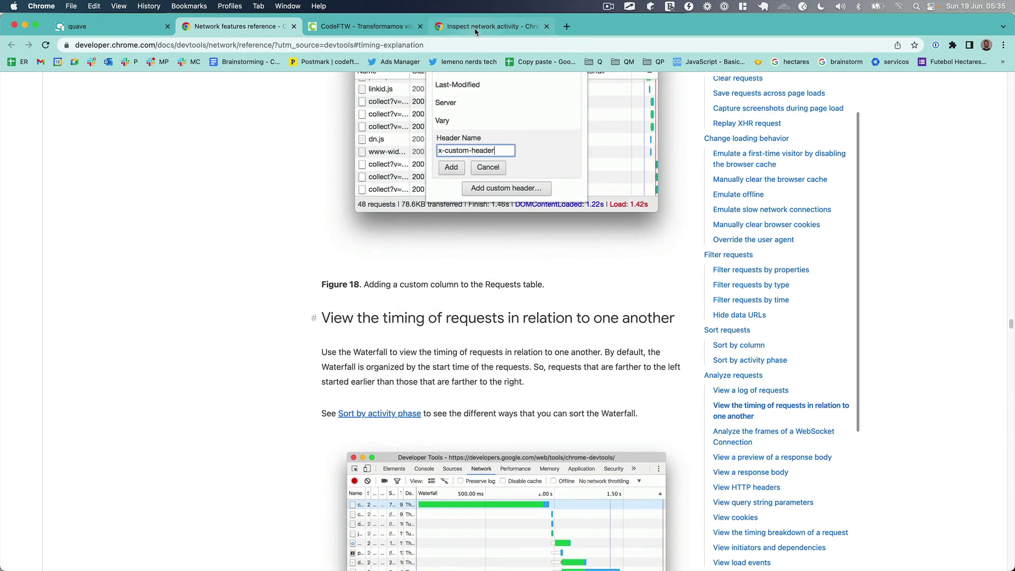
Step: Compare the addresses of the Inspect network activity and Network features reference pages, highlighting the shared developer.chrome.com/docs/devtools/network/ part
click(475, 29)
drag(249, 44, 75, 45)
click(215, 28)
click(241, 45)
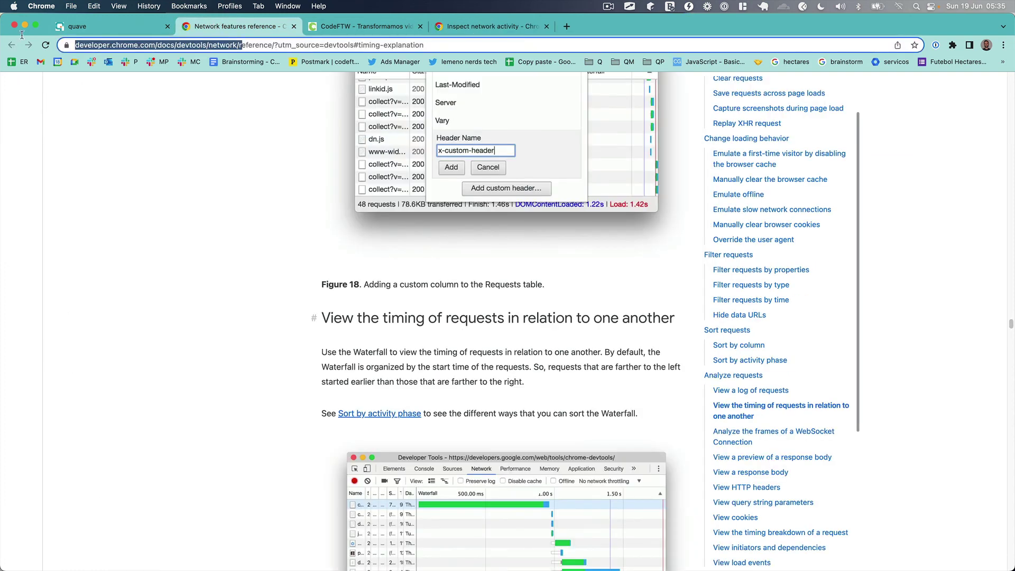
drag(378, 45, 441, 45)
click(511, 29)
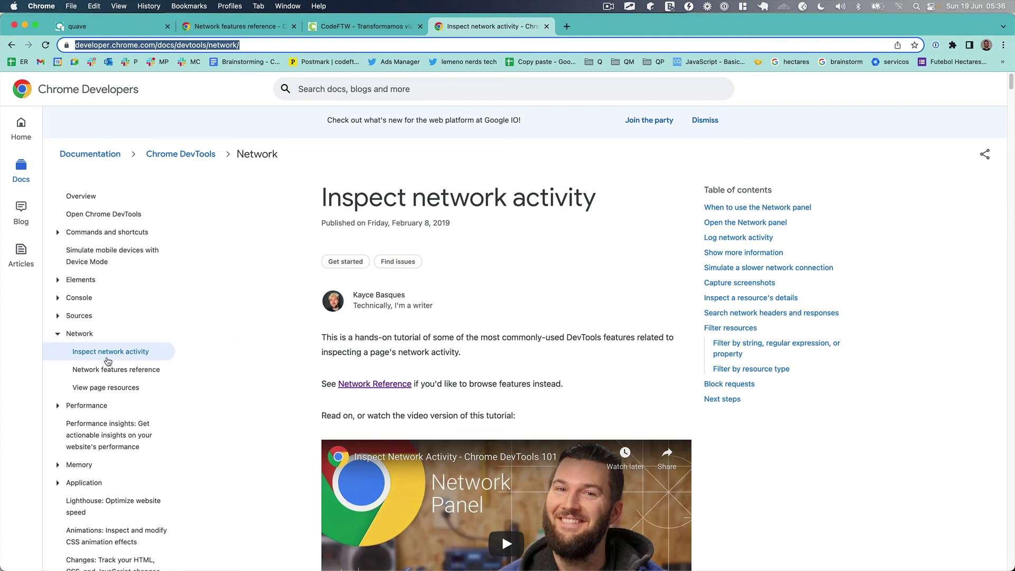
Step: Open the Network features reference from the Inspect network activity page and look over its Record network requests section
click(153, 372)
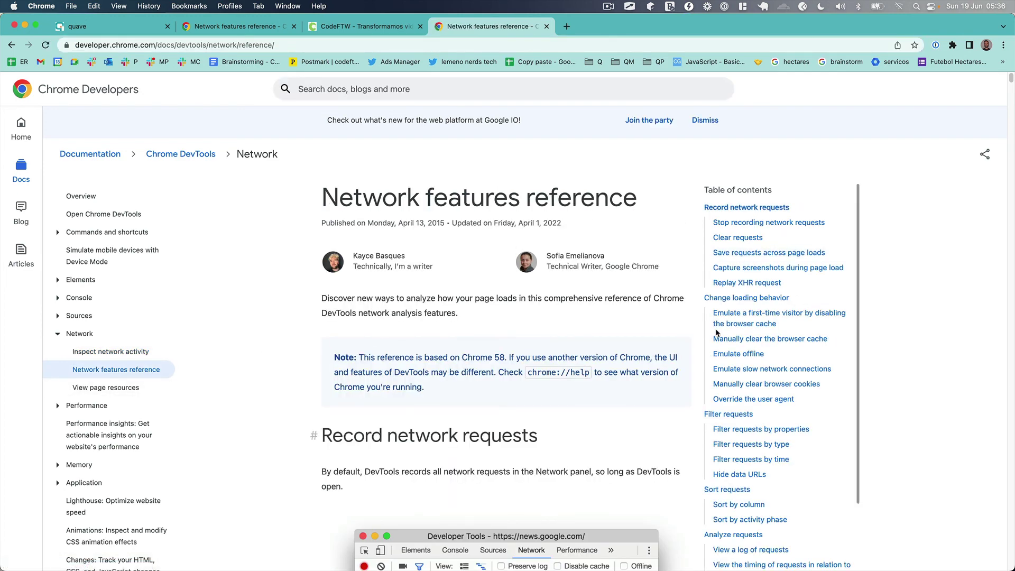
scroll(540, 306, down, 5)
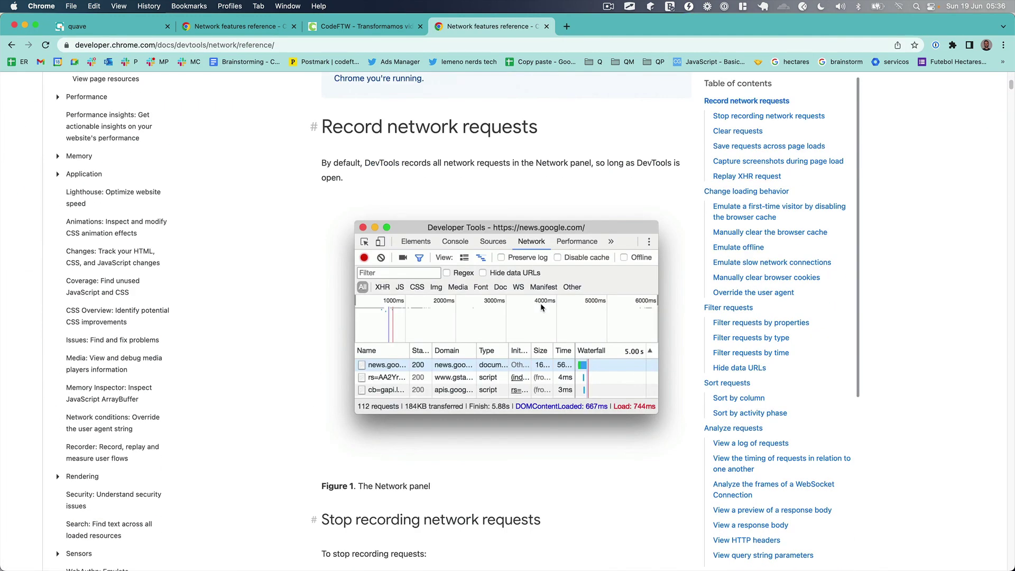
scroll(541, 307, down, 3)
scroll(766, 296, down, 5)
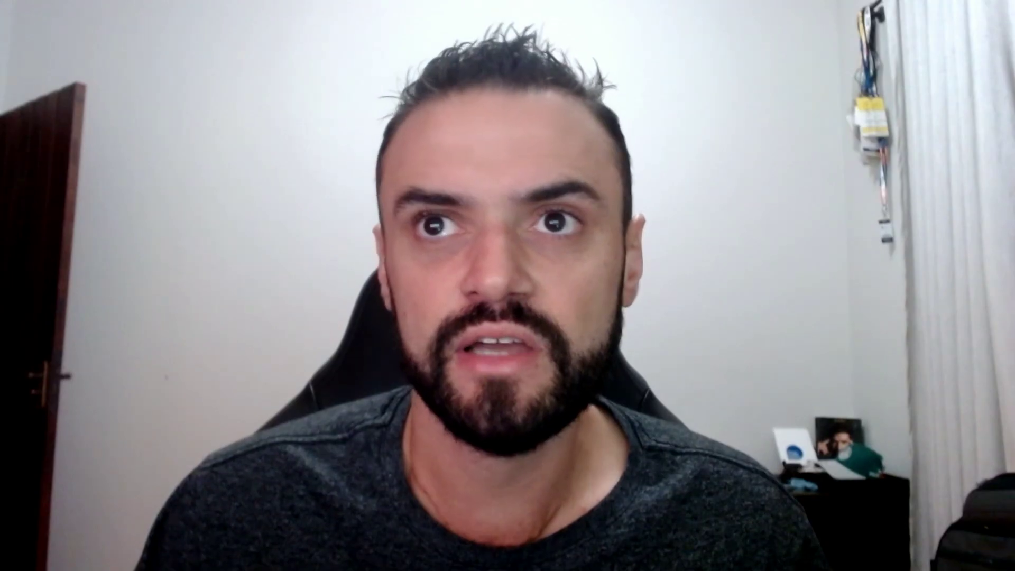